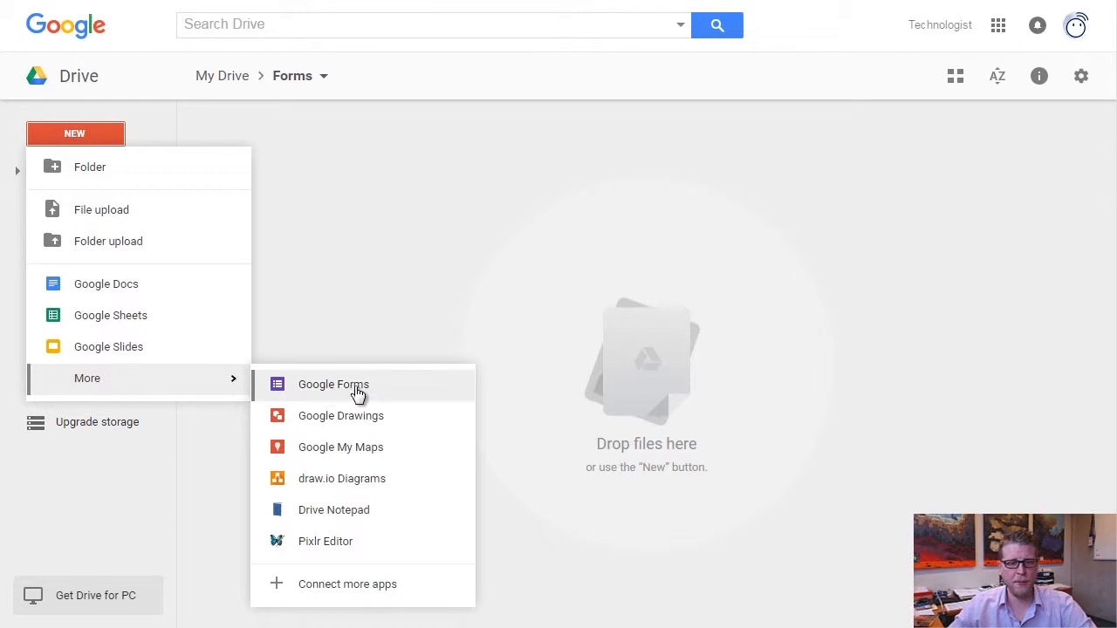
Create a new blank Google Form inside the Forms folder from Drive's New > More menu.
click(367, 386)
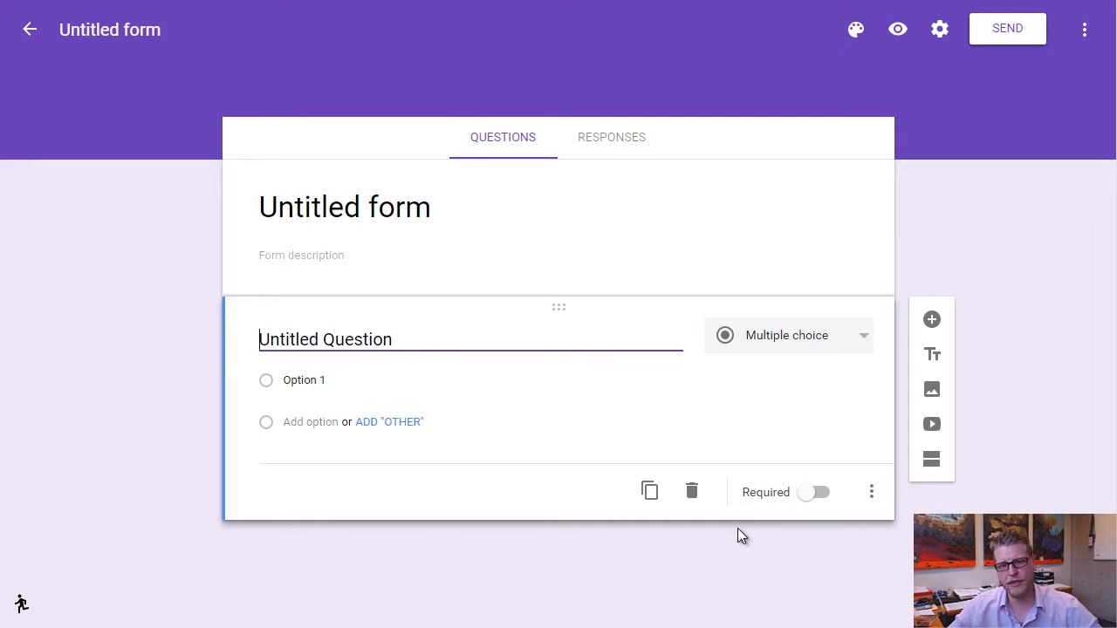
Select the 'Untitled form' title of the newly loaded form to start renaming it.
click(330, 204)
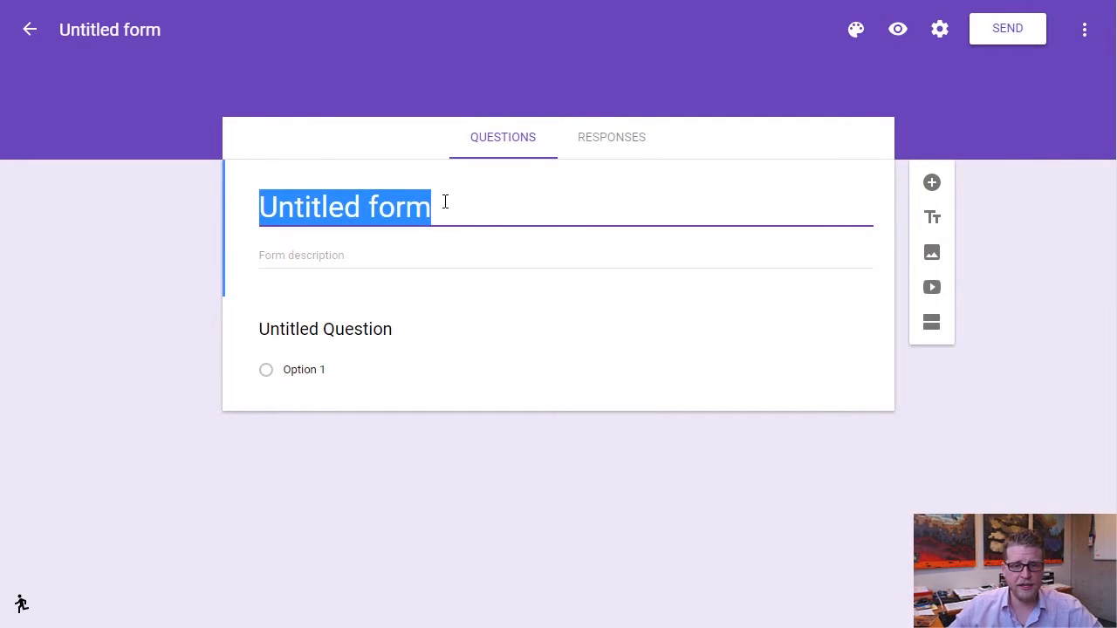
Title the form 'Tech Conference' and add a description about collecting badge and food information.
text(Tech C)
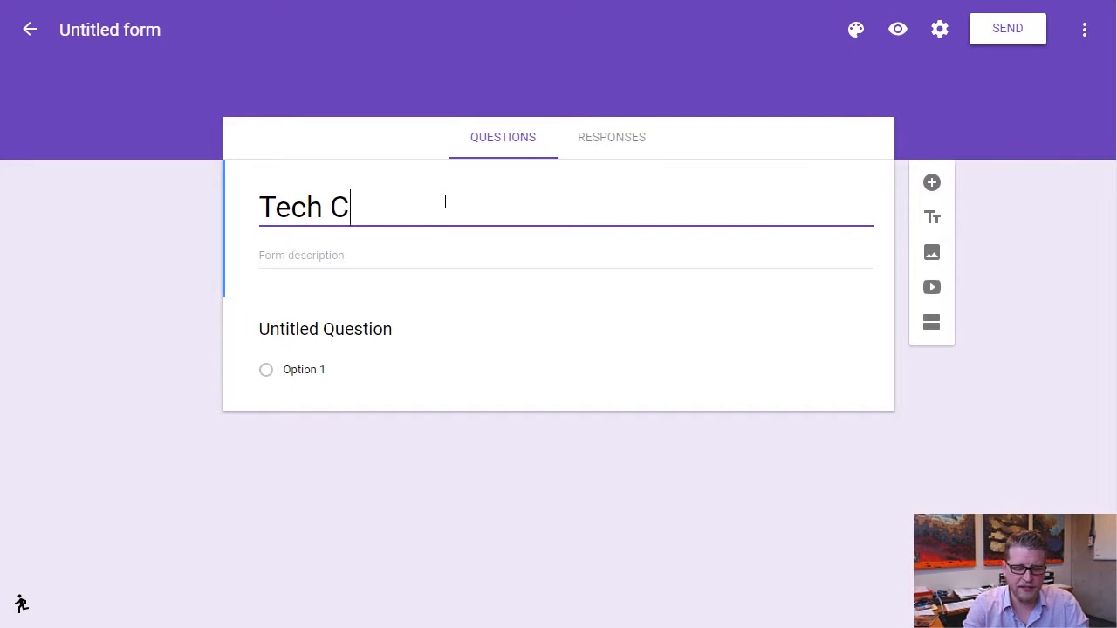
text(onference)
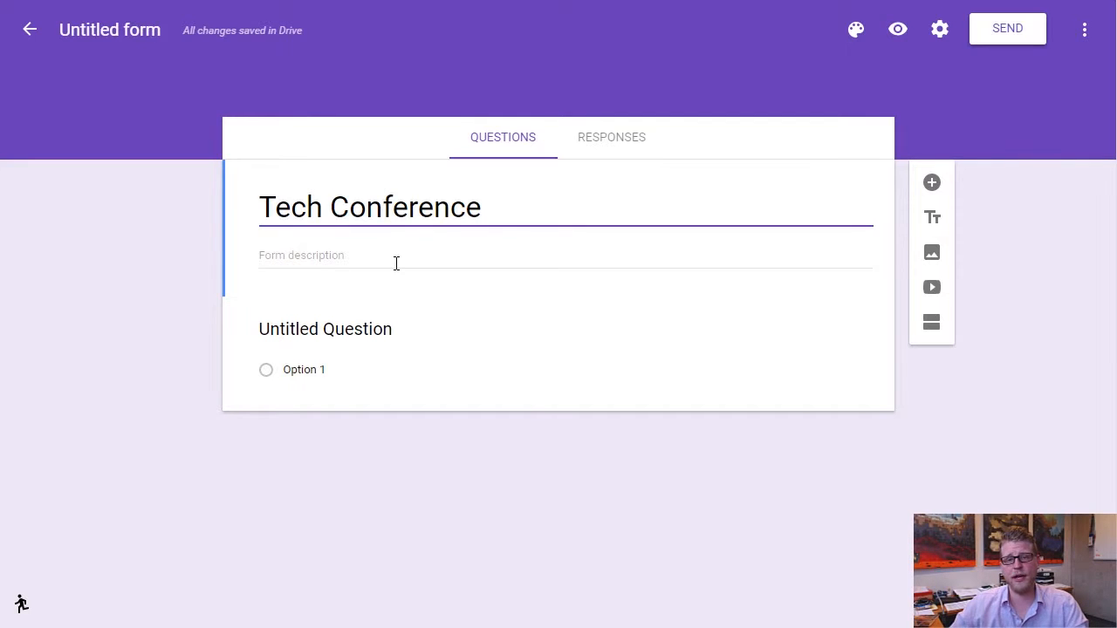
click(331, 255)
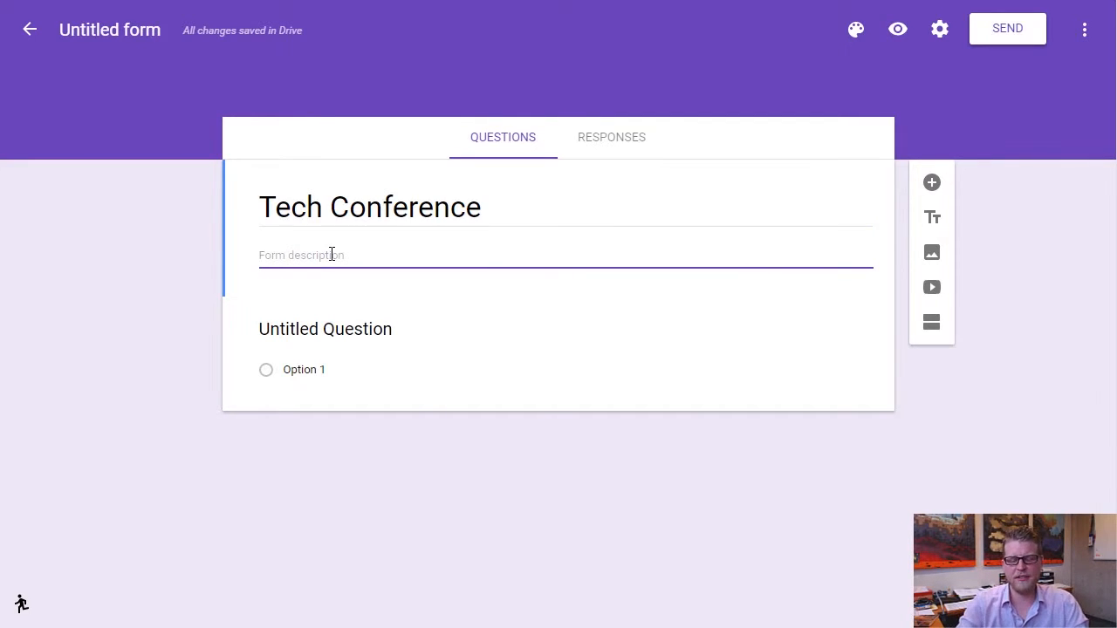
text(This a )
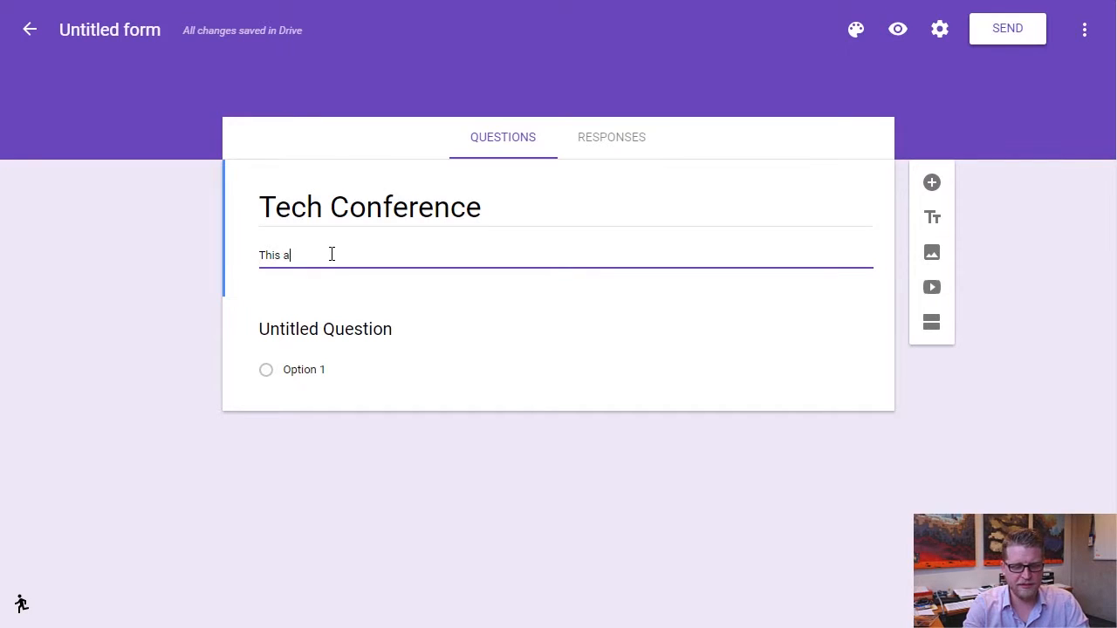
text(conference)
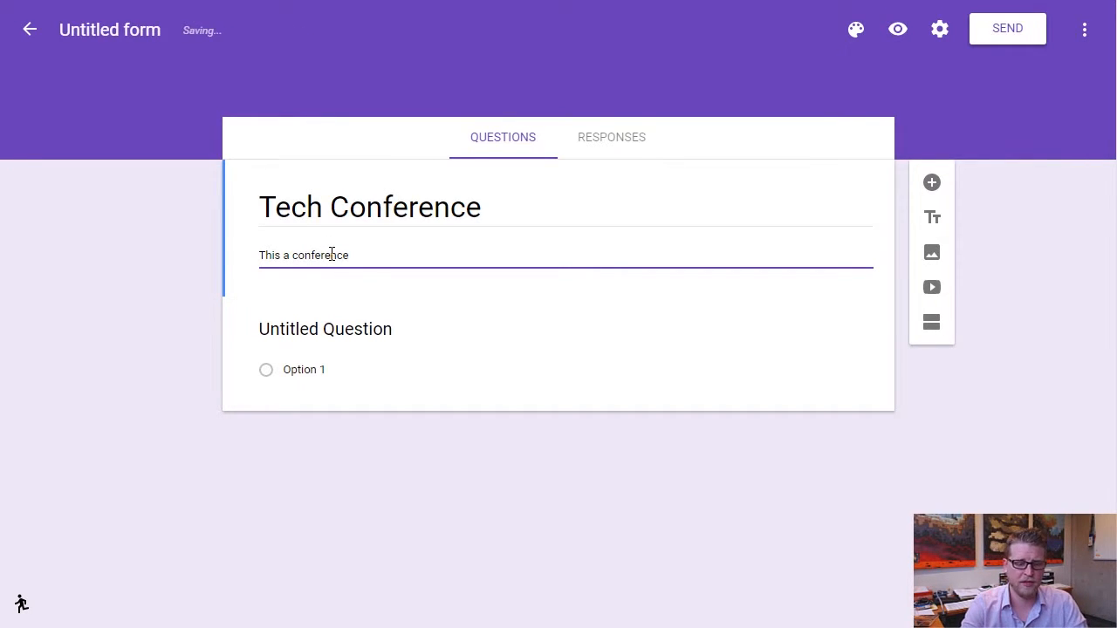
text( form to col)
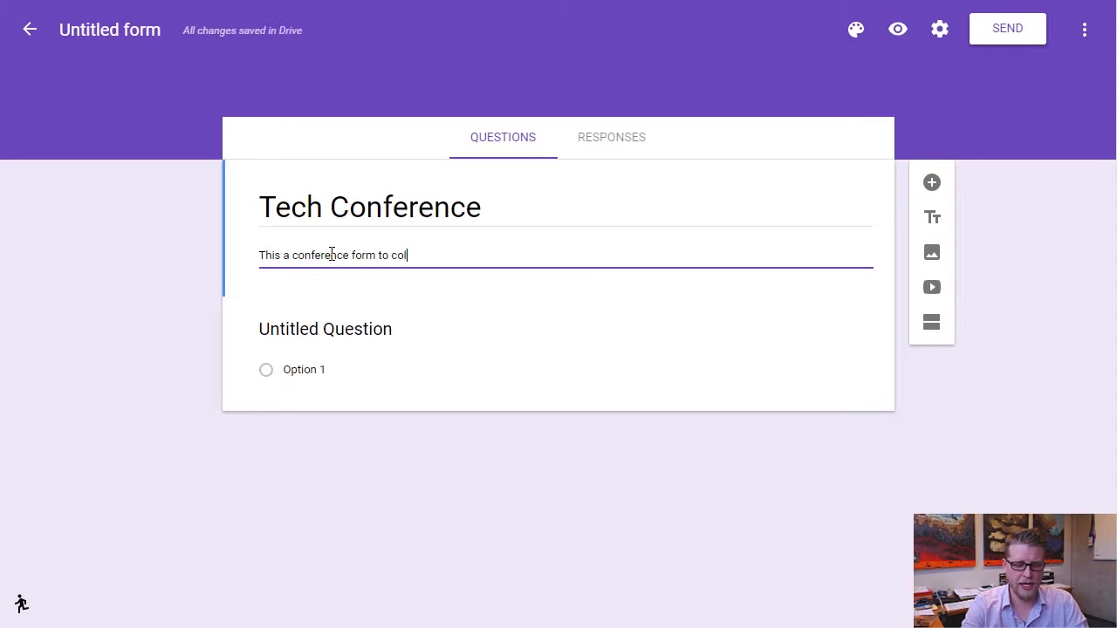
text(lect inform)
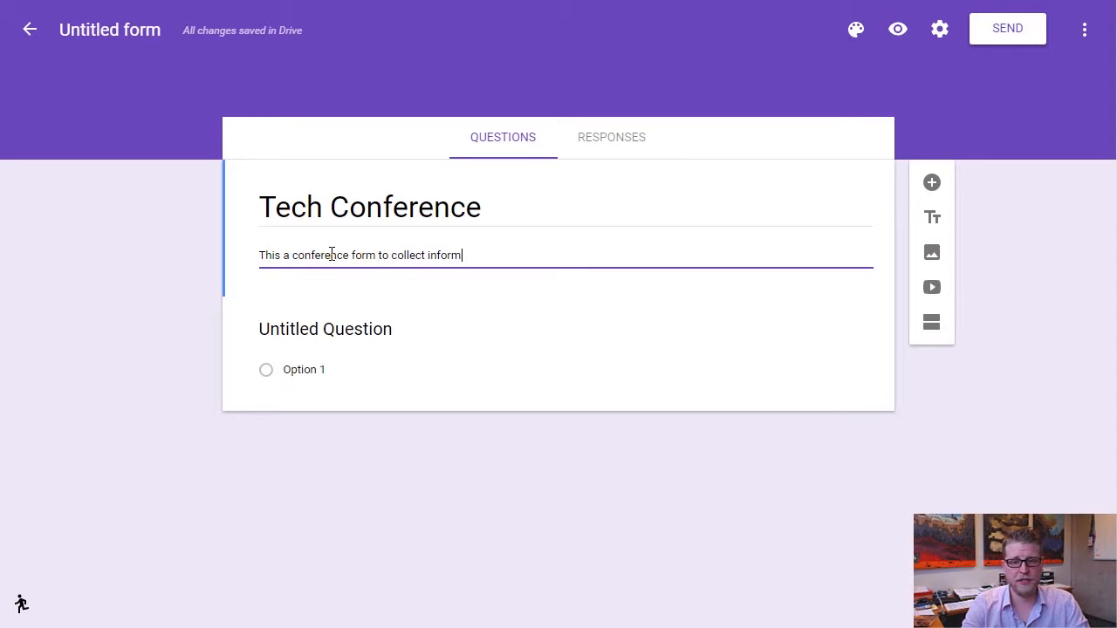
text(ation on badges and )
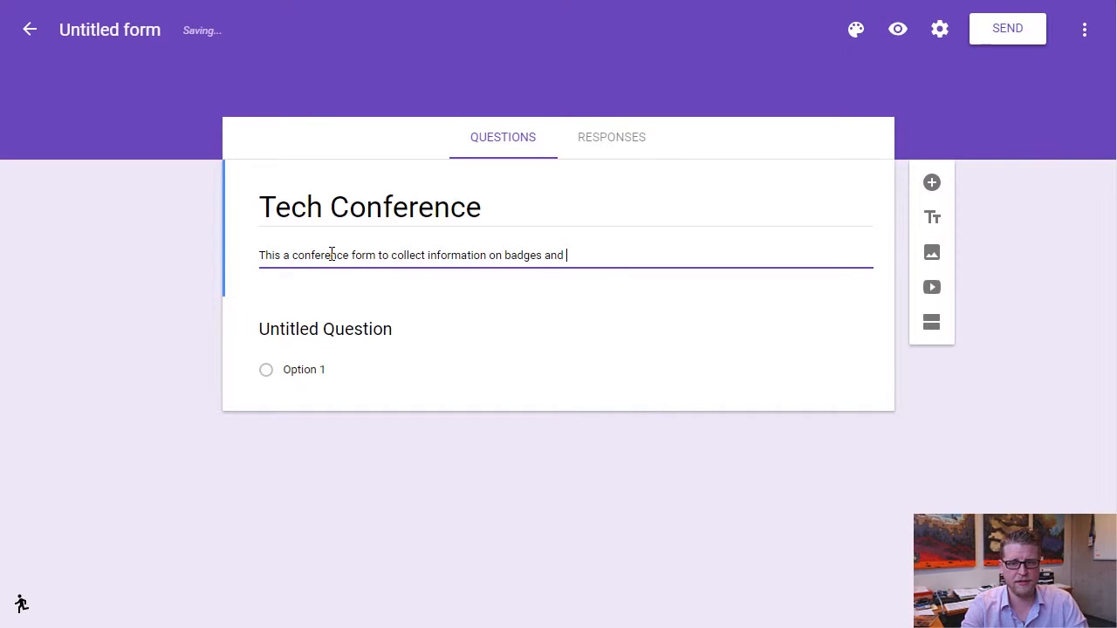
text(food )
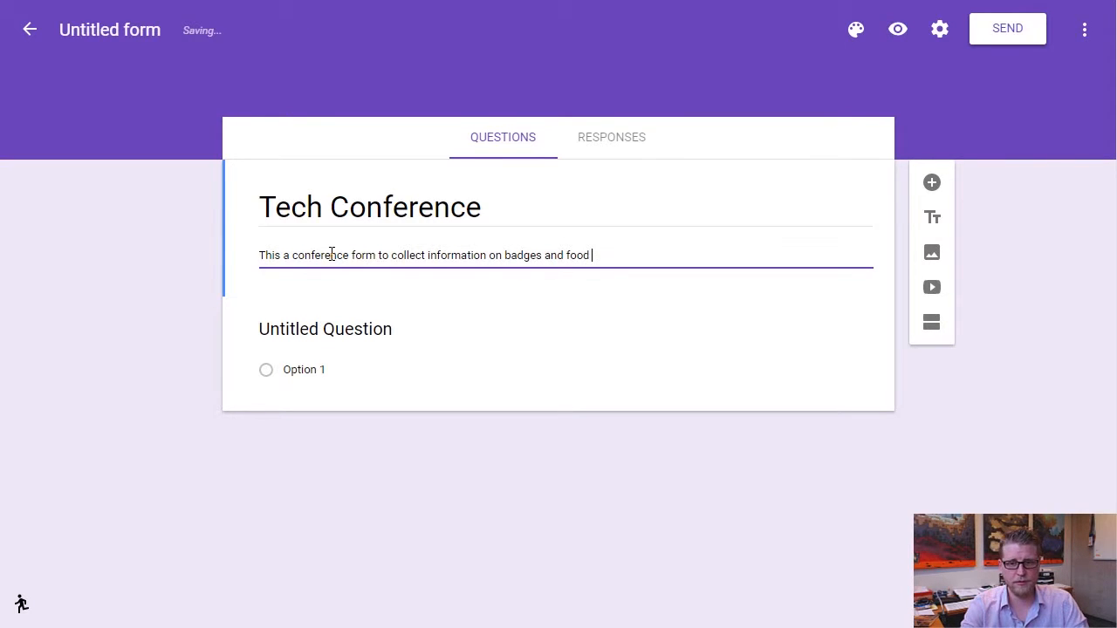
text(you wo)
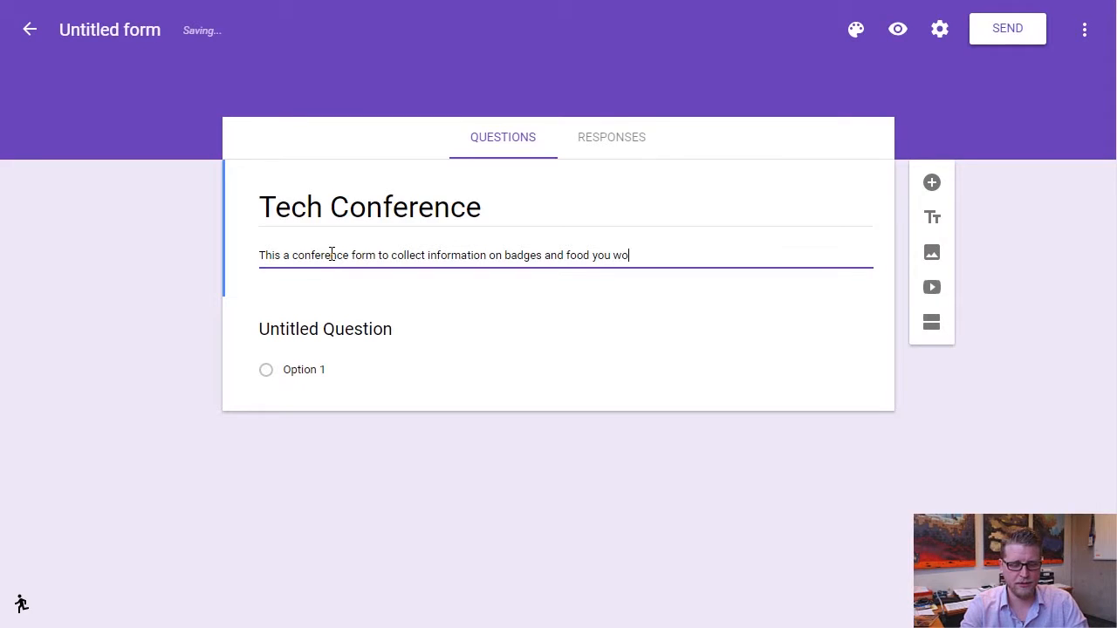
text(uld like to eat!)
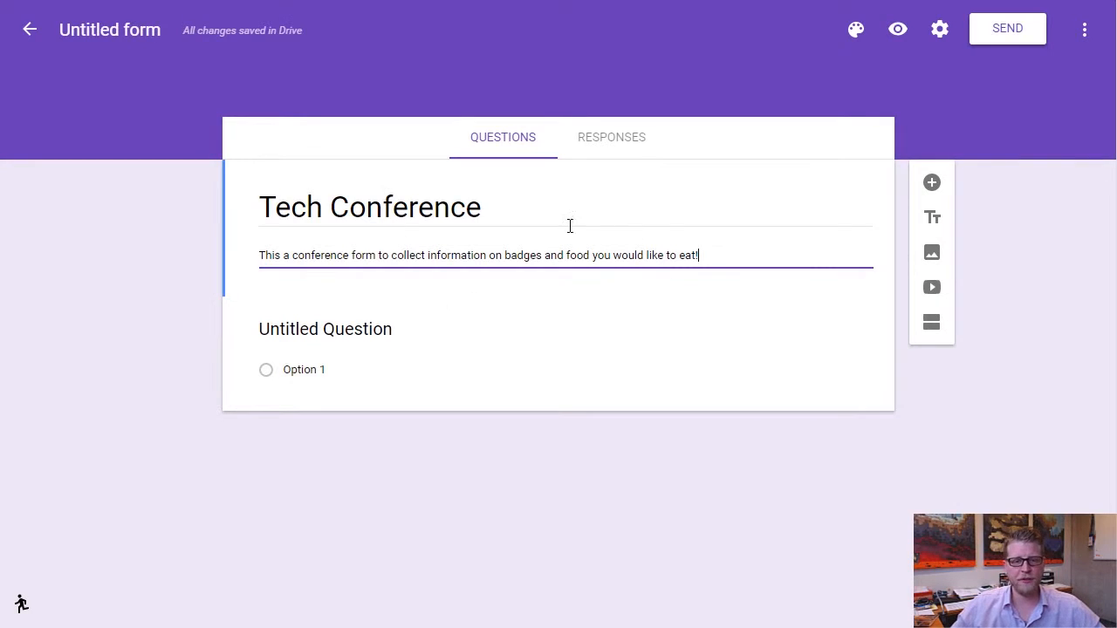
click(94, 31)
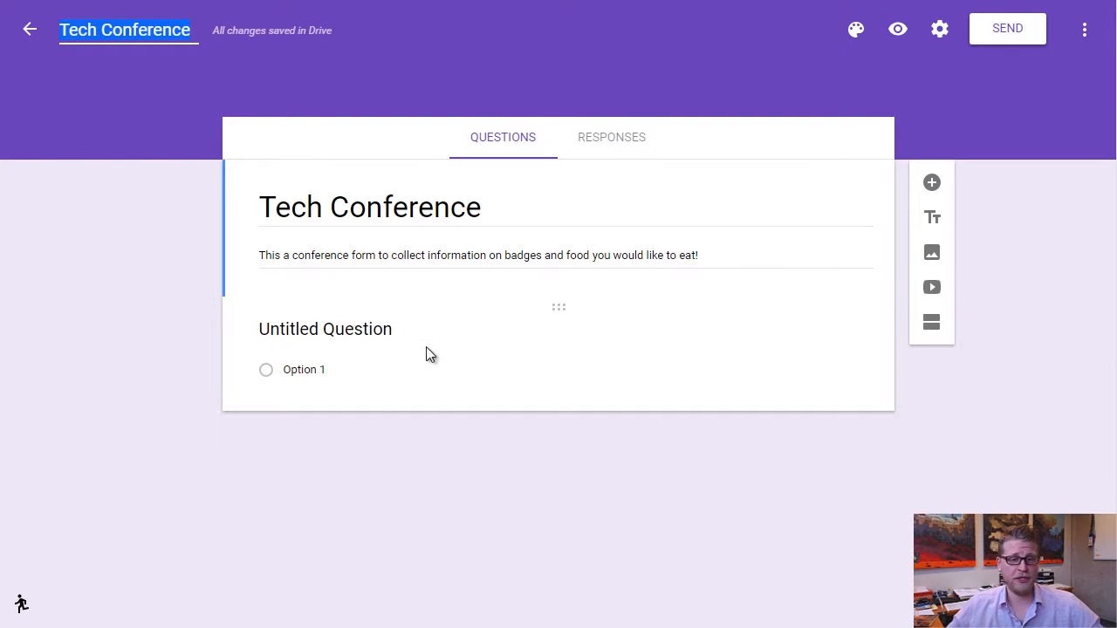
Change the first question's type from Multiple choice to Short answer.
click(325, 329)
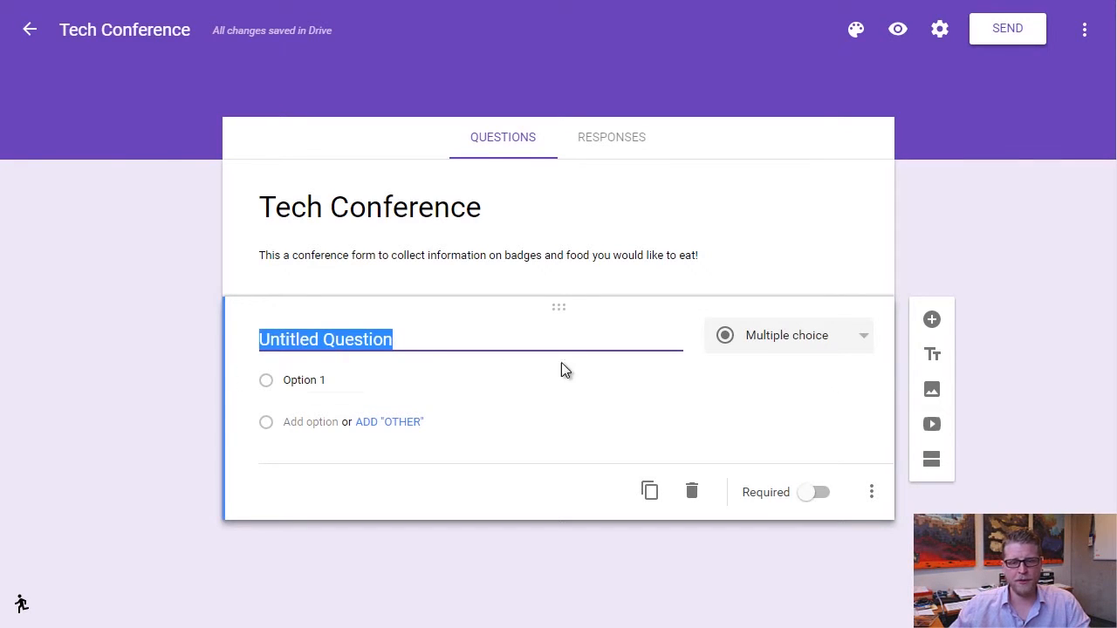
click(801, 340)
scroll(810, 353, down, 1)
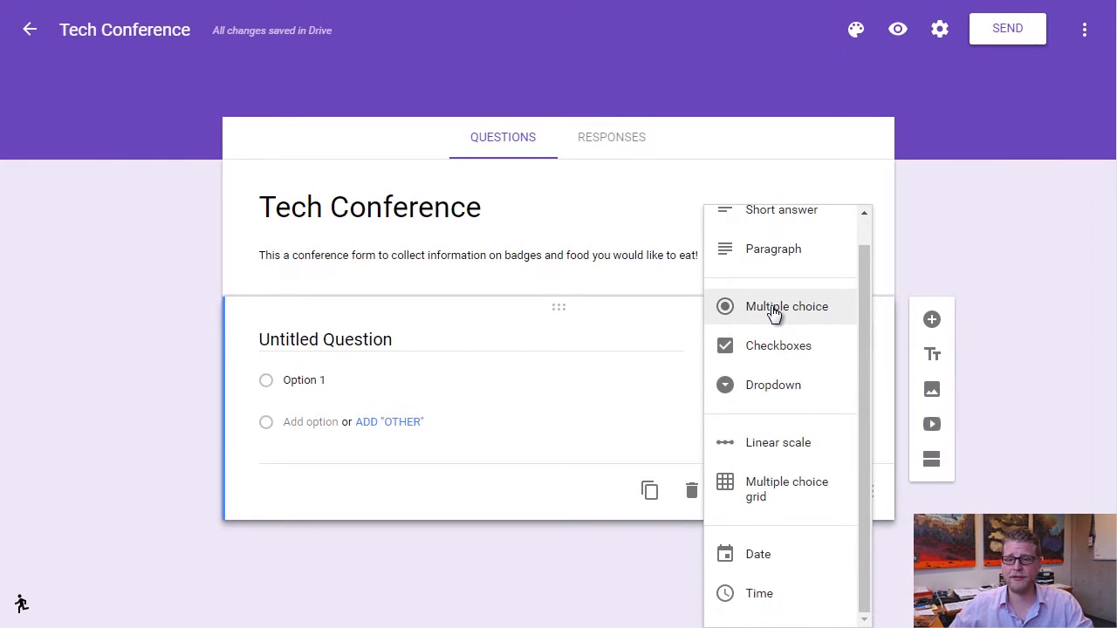
scroll(772, 314, up, 1)
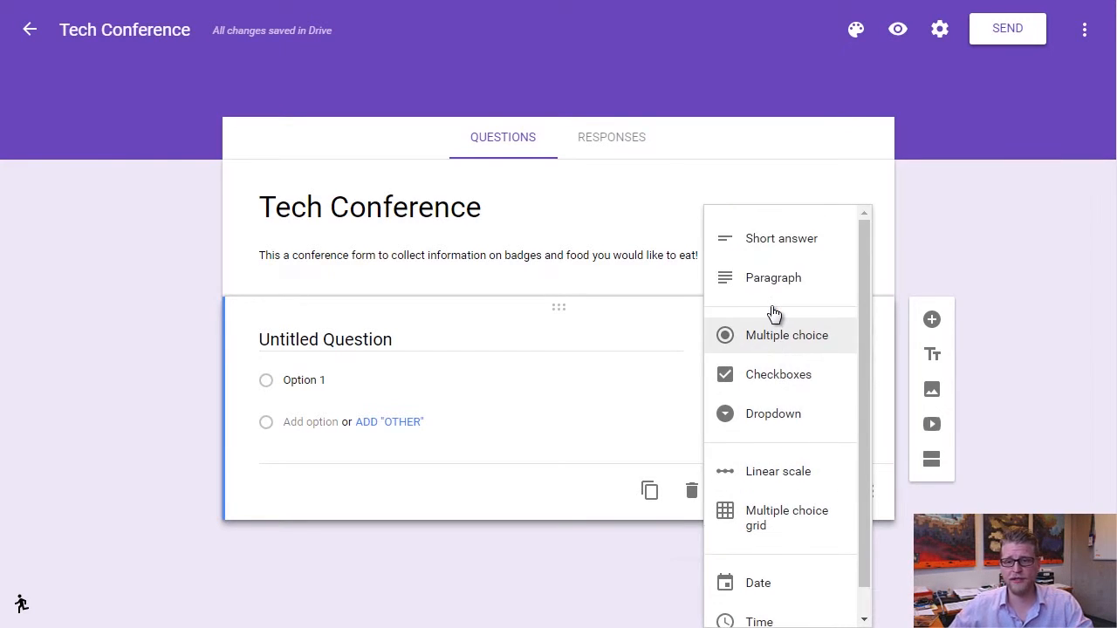
click(764, 245)
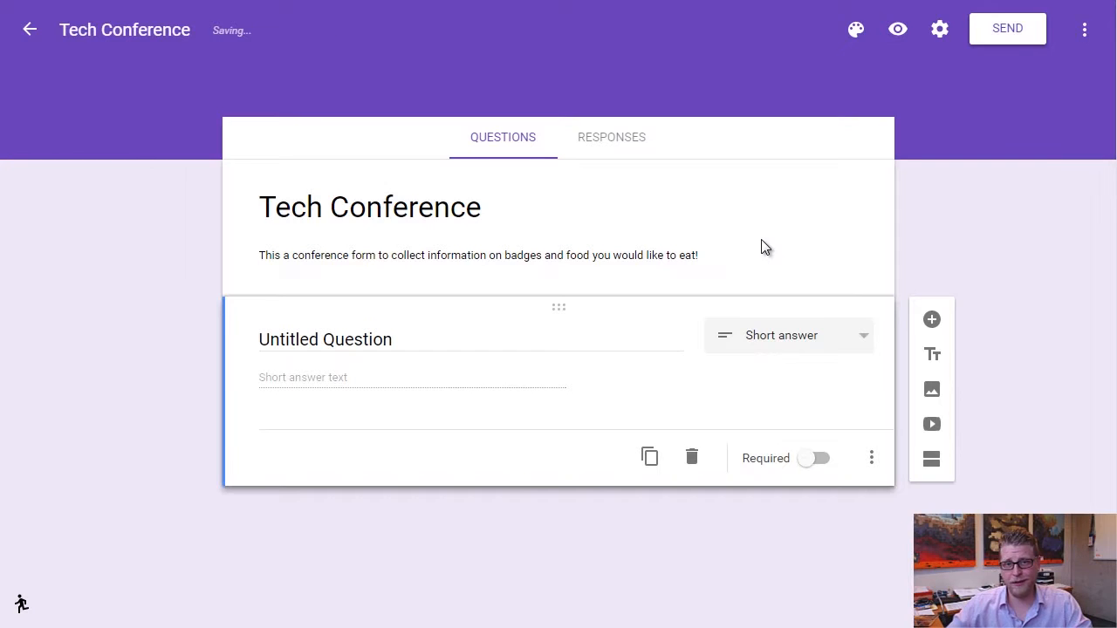
Title the short answer question 'First Name' and mark it required.
click(368, 340)
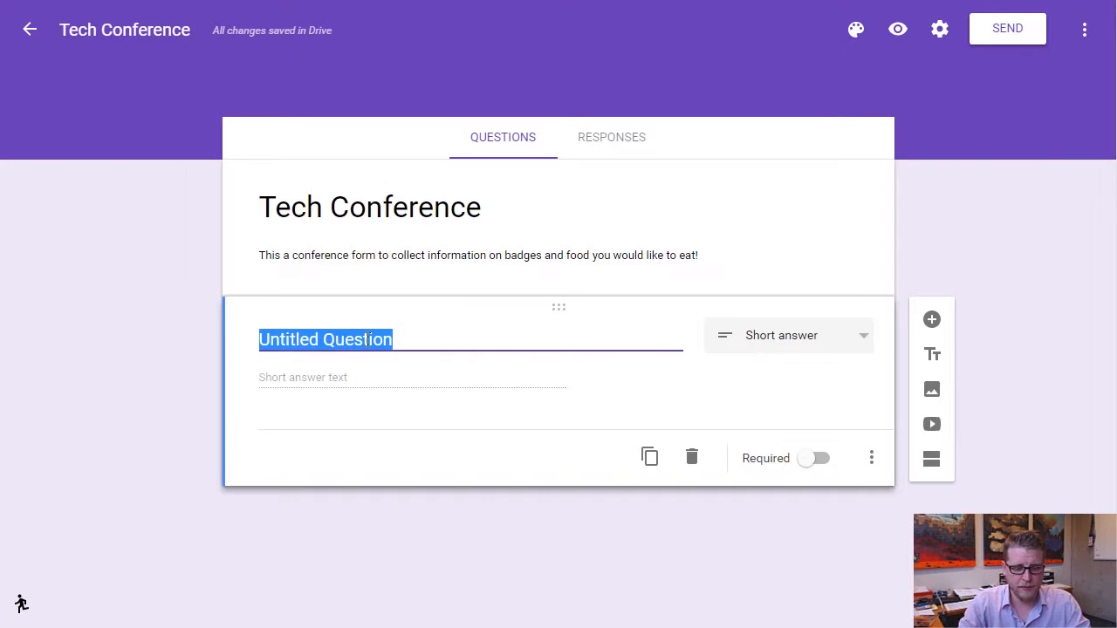
text(First Name)
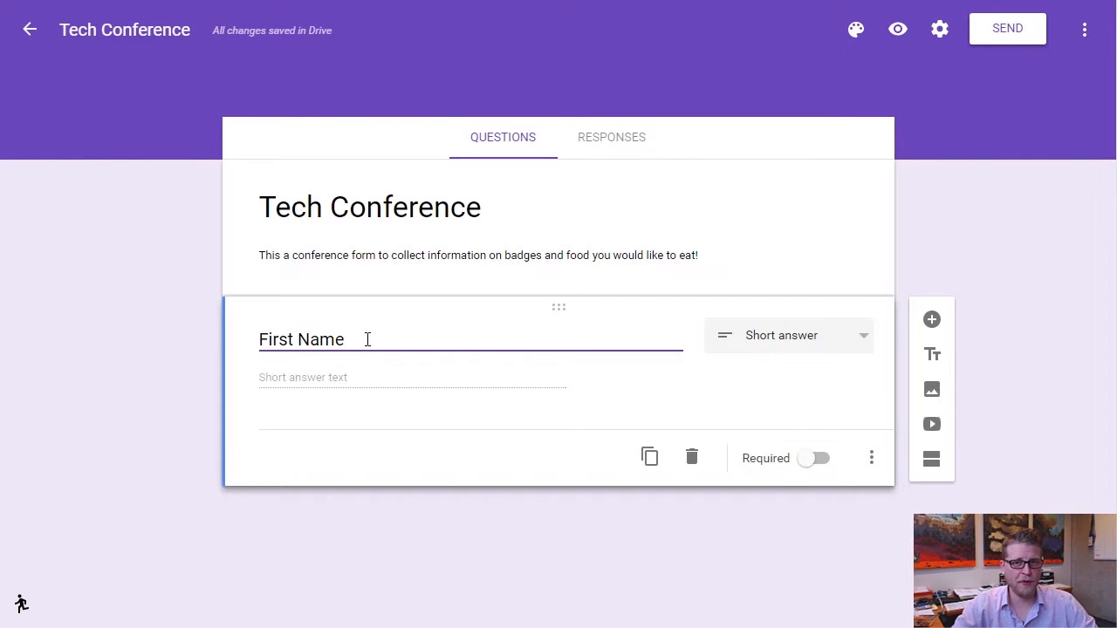
click(807, 462)
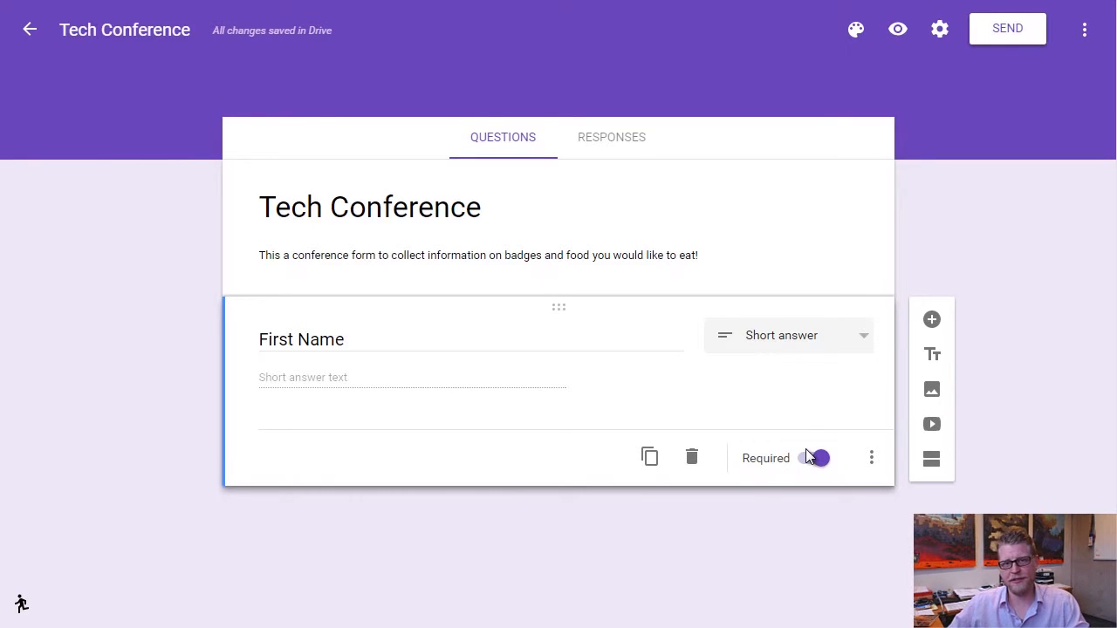
Duplicate the First Name question and retitle the copy 'Last Name'.
click(649, 457)
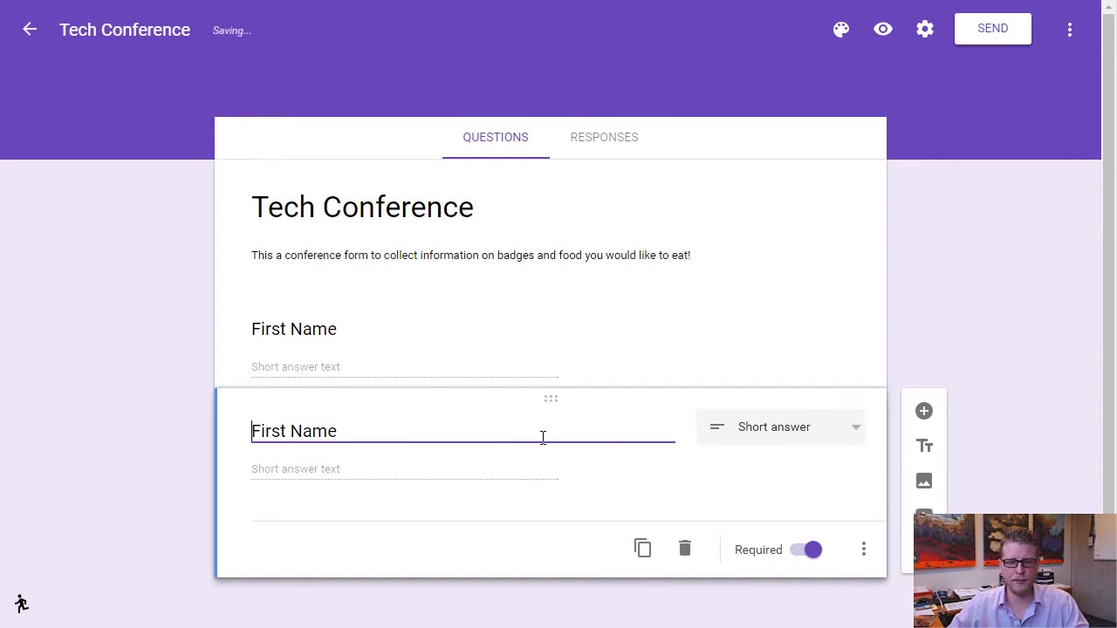
double_click(273, 433)
text(Last)
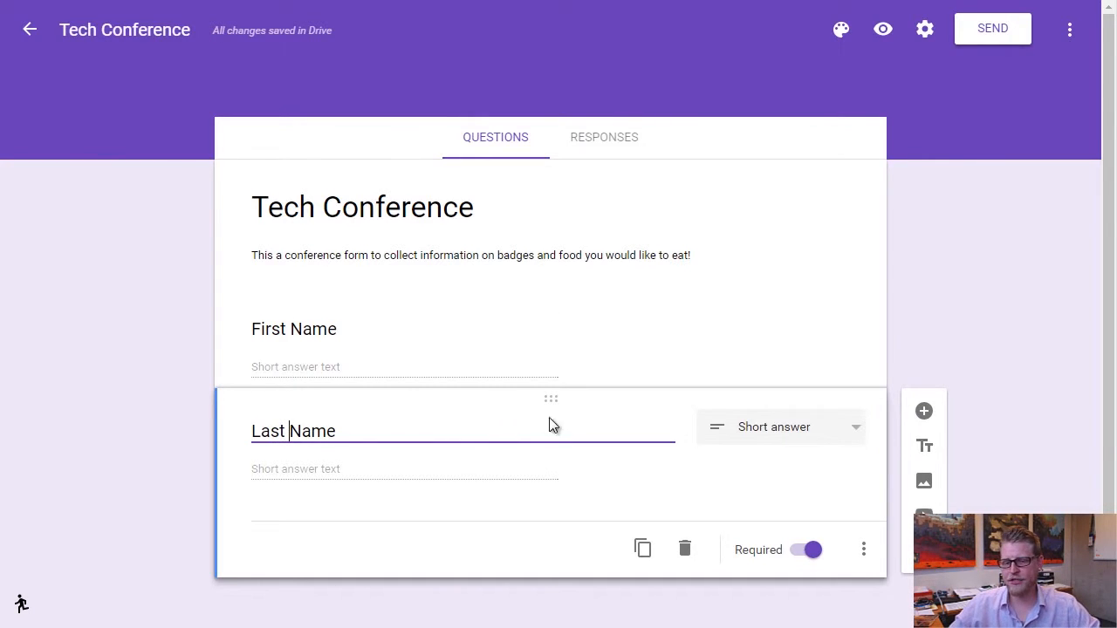
Duplicate the Last Name question and retitle the copy 'Name on Badge'.
scroll(573, 425, down, 1)
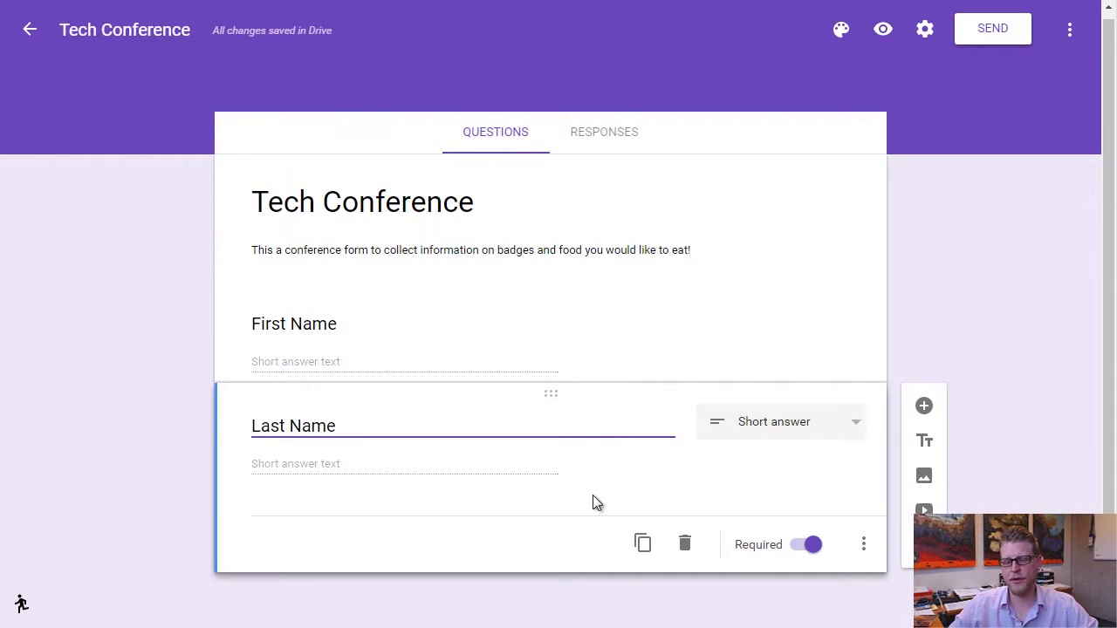
click(643, 545)
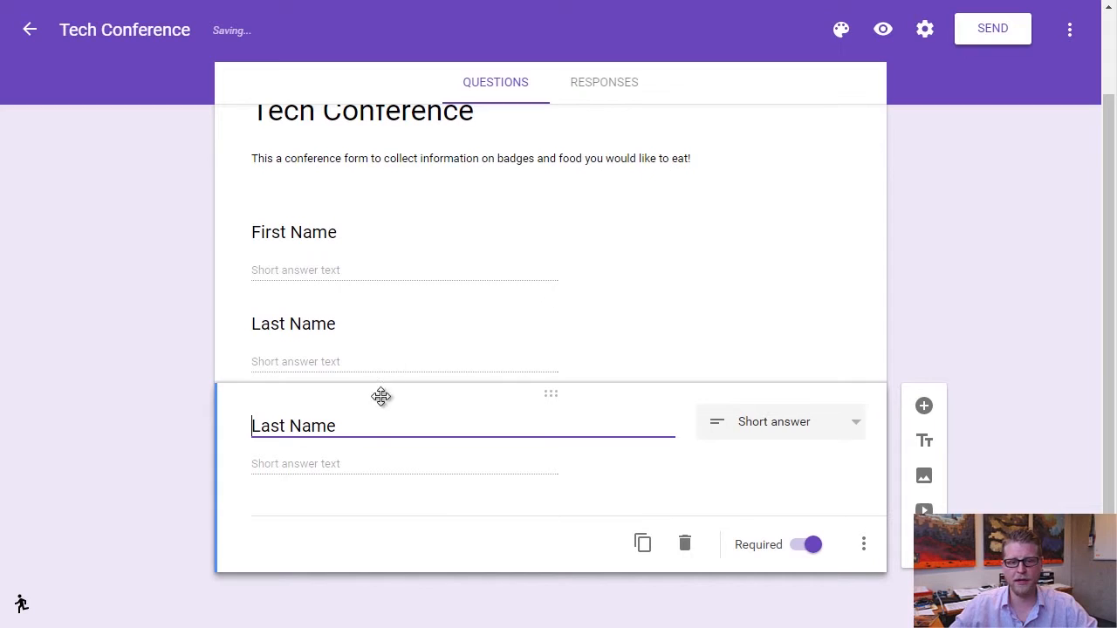
drag(364, 418, 109, 414)
text(Name on Badge)
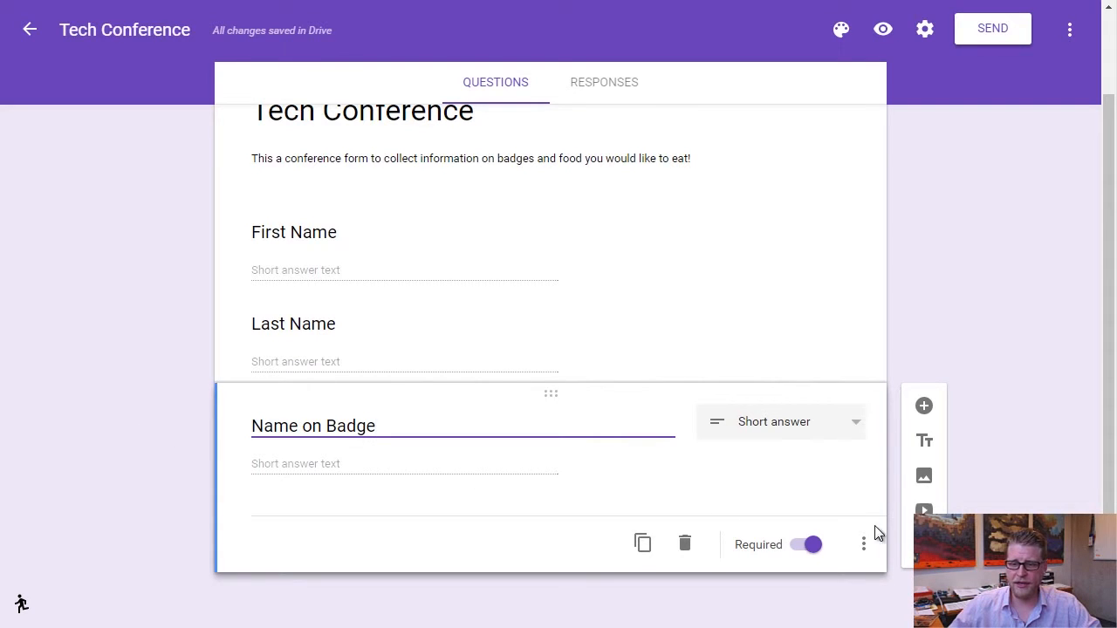
Describe Name on Badge as 'This will be the name on your badge at the conference. Use a nickname if desired.'.
click(864, 546)
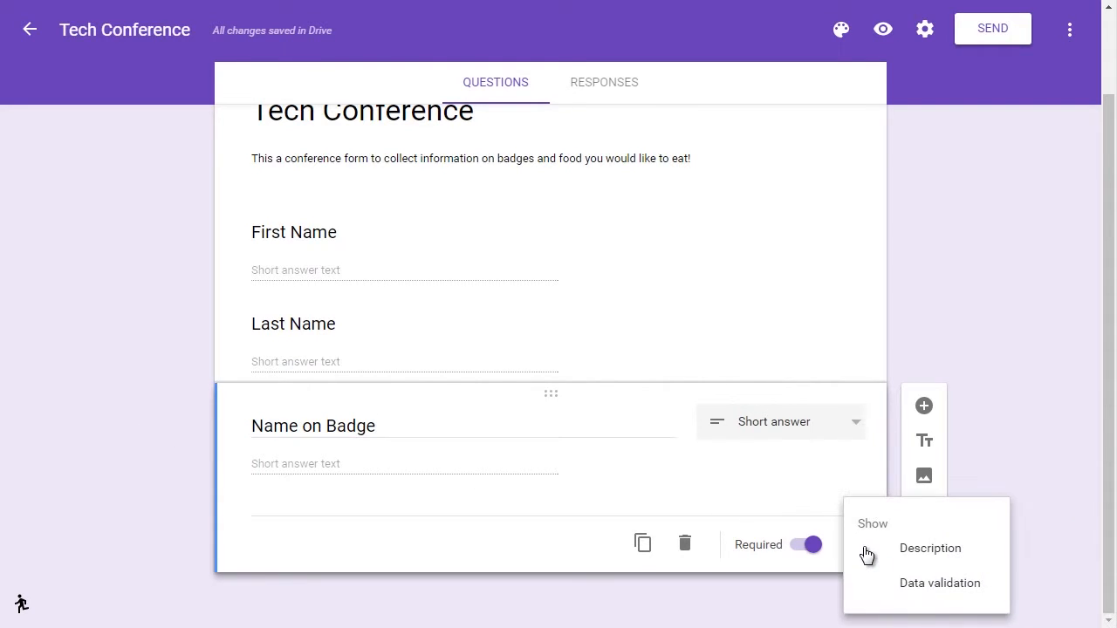
click(943, 549)
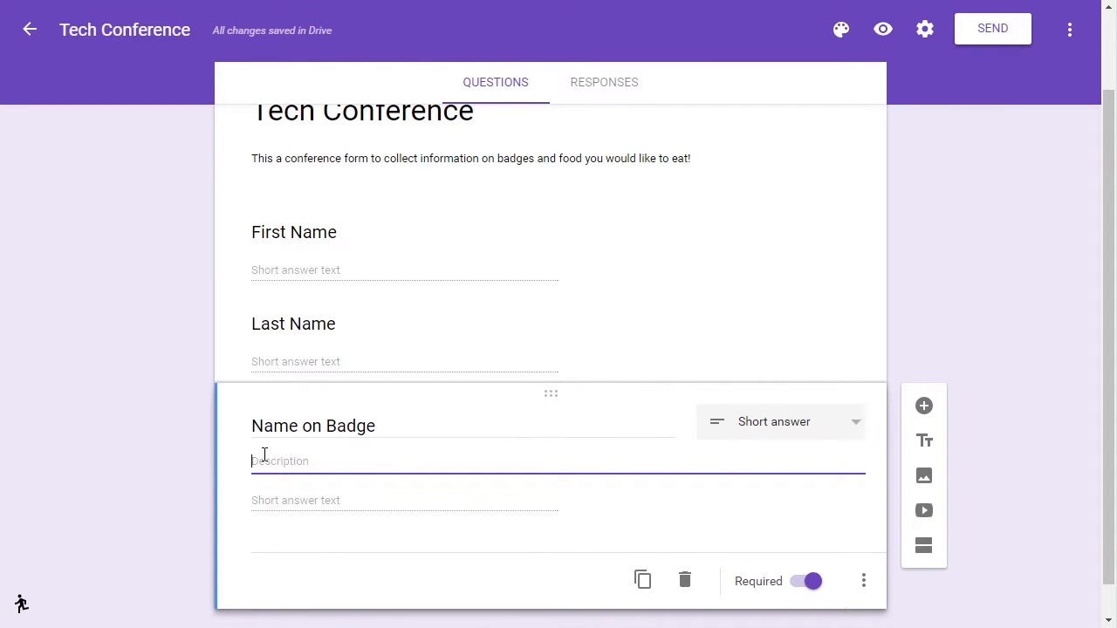
text(This will b)
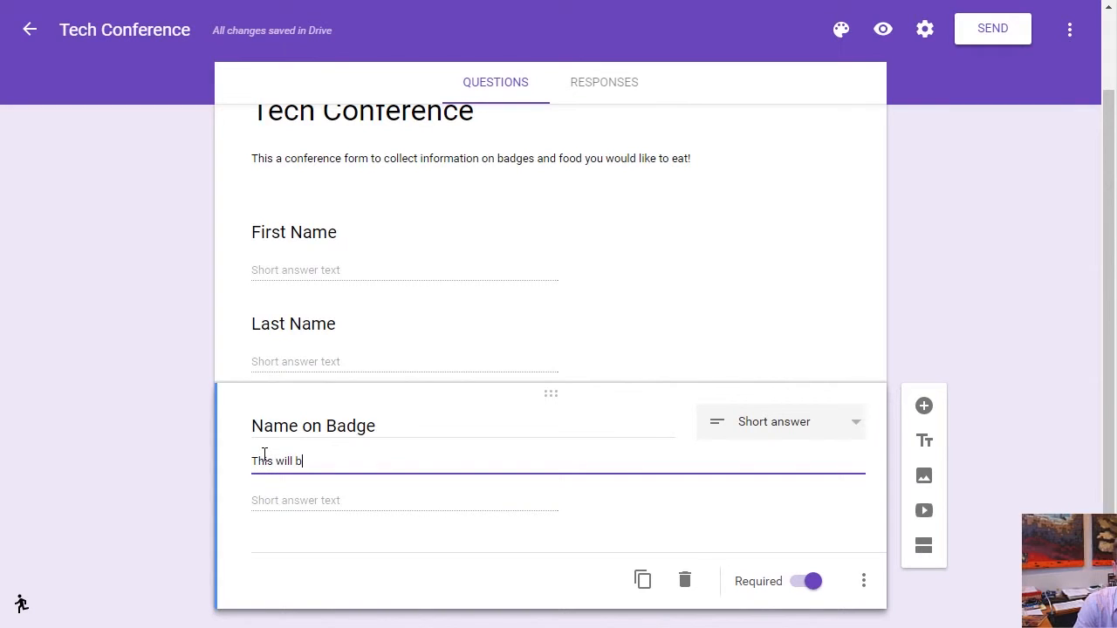
text(e the name on you)
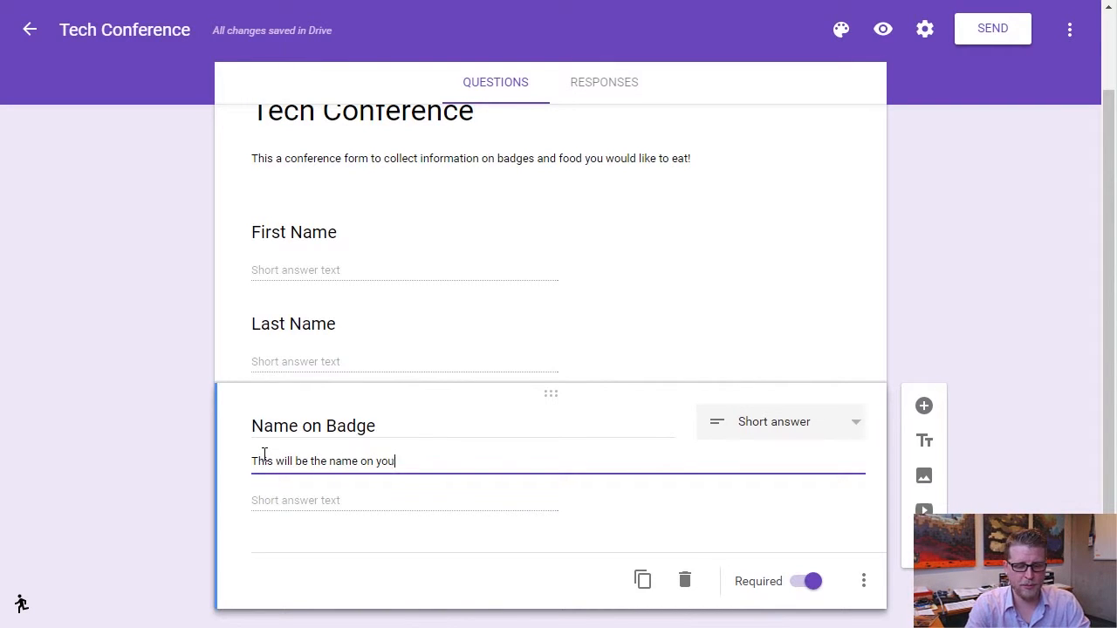
text(r badge at the)
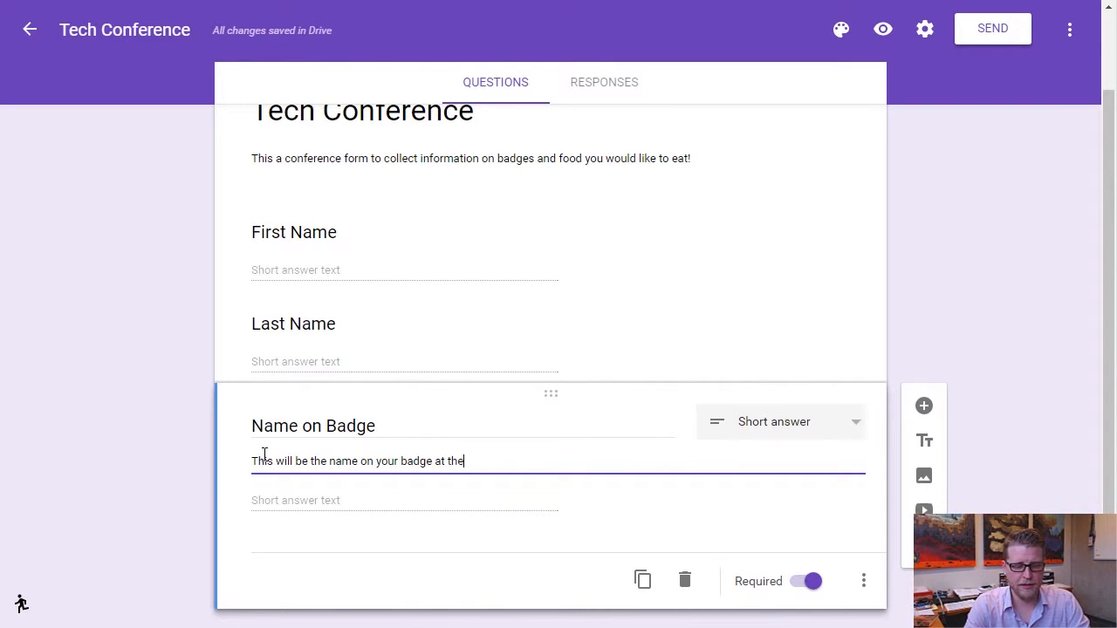
text( conference)
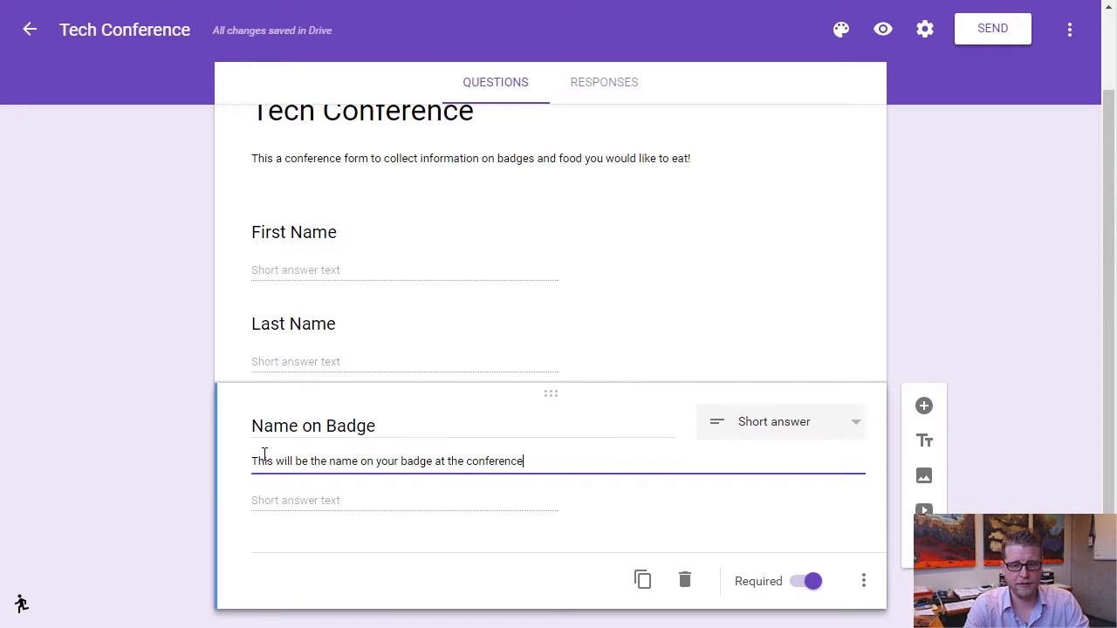
text(. use a n)
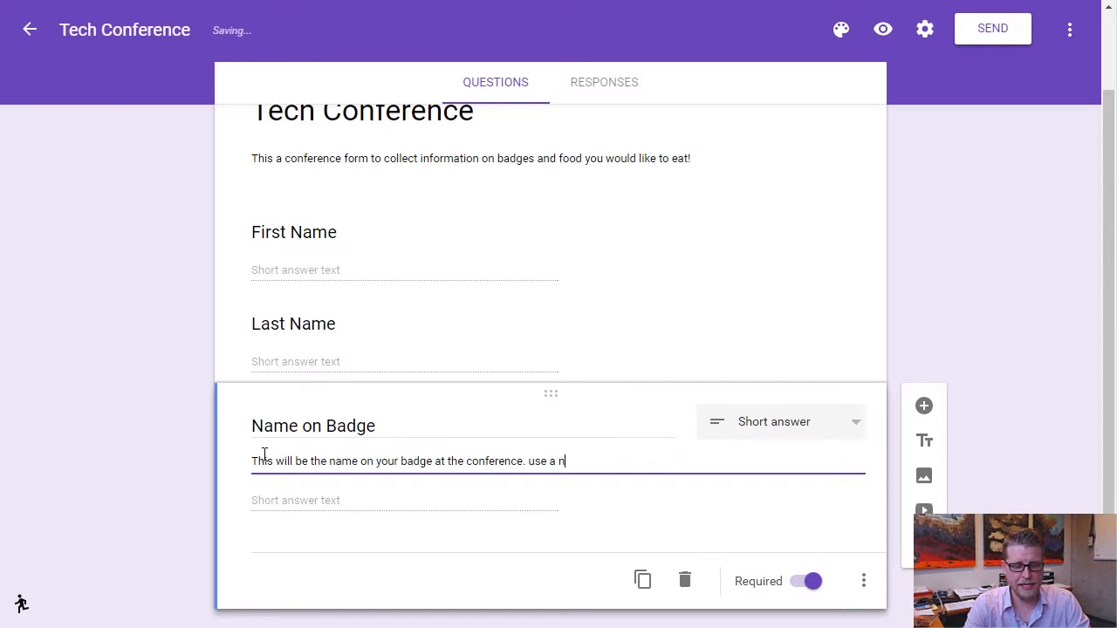
text(ickname if)
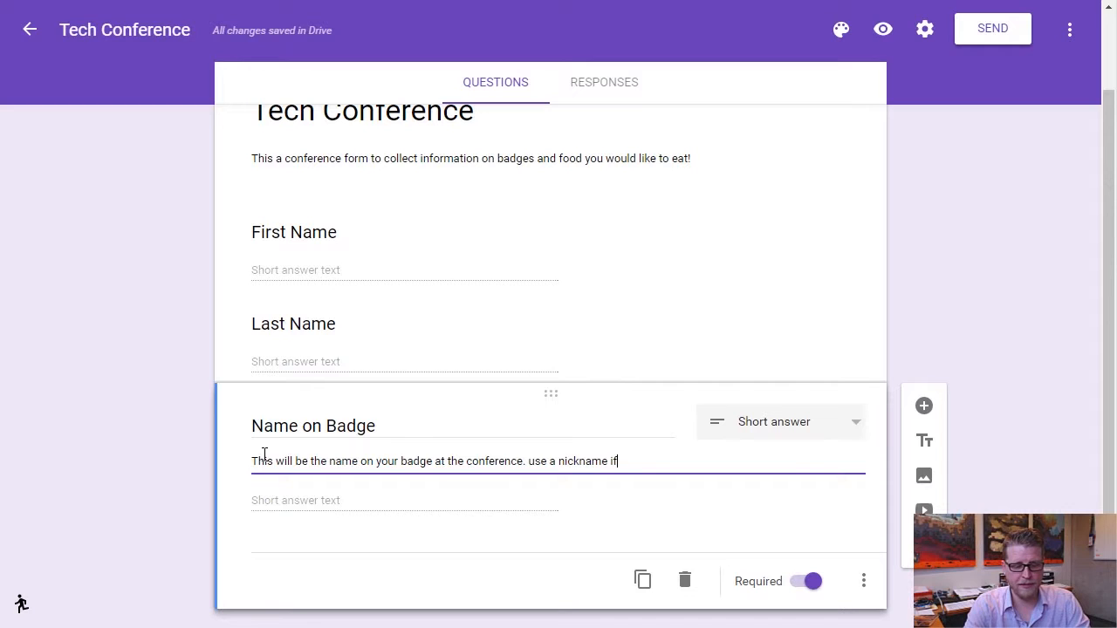
text( desired.)
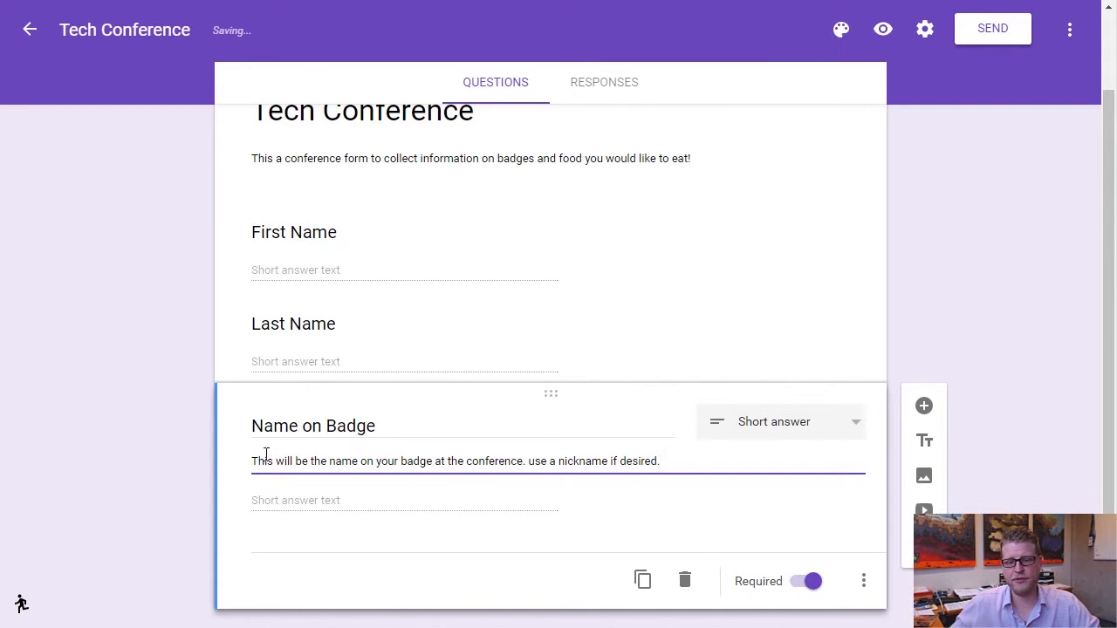
drag(529, 461, 539, 458)
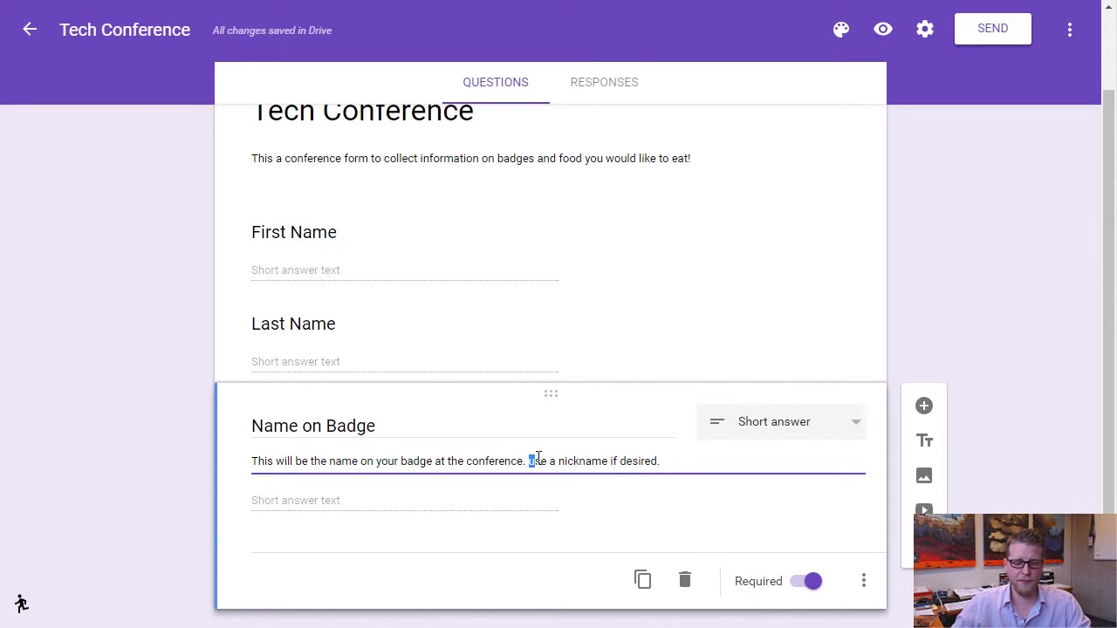
text(U)
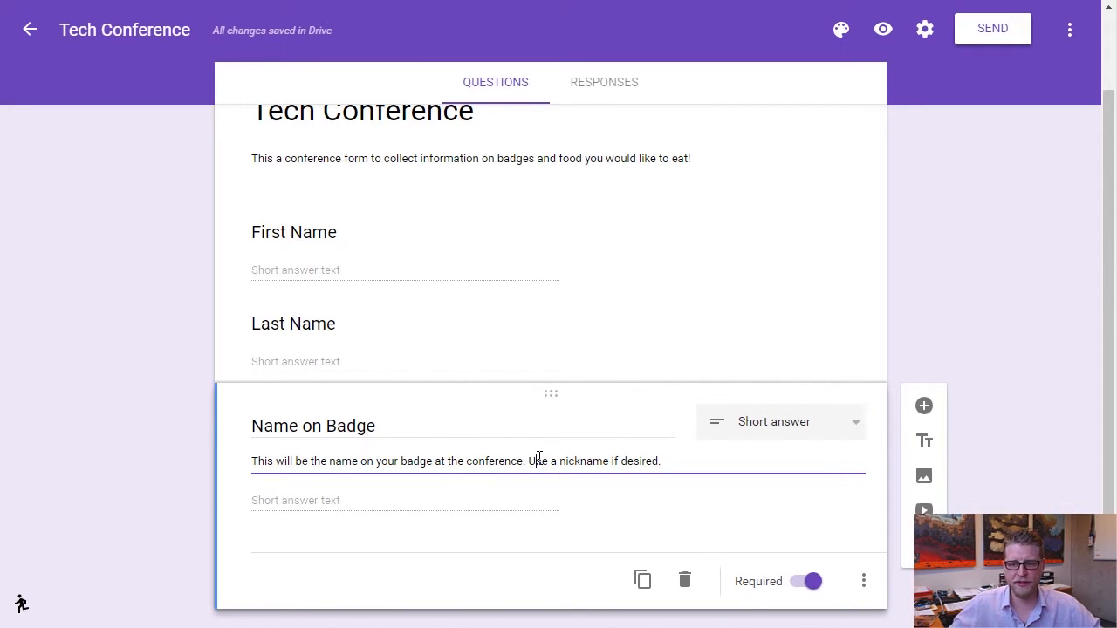
Insert a new question, keep it Multiple choice, and title it 'What is your food preference?'.
click(927, 407)
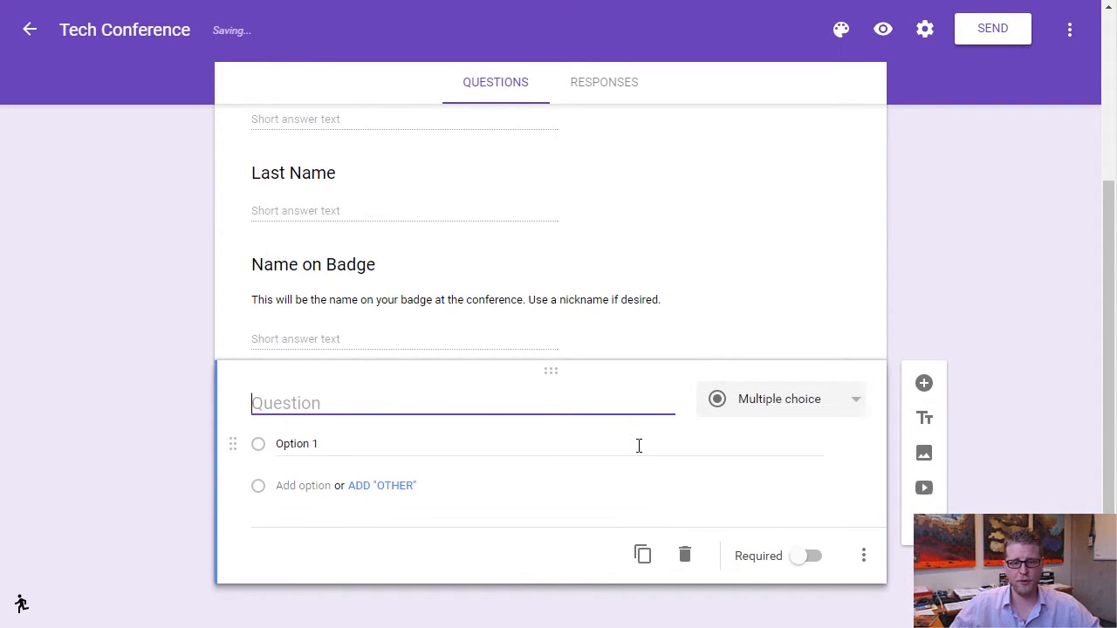
click(859, 410)
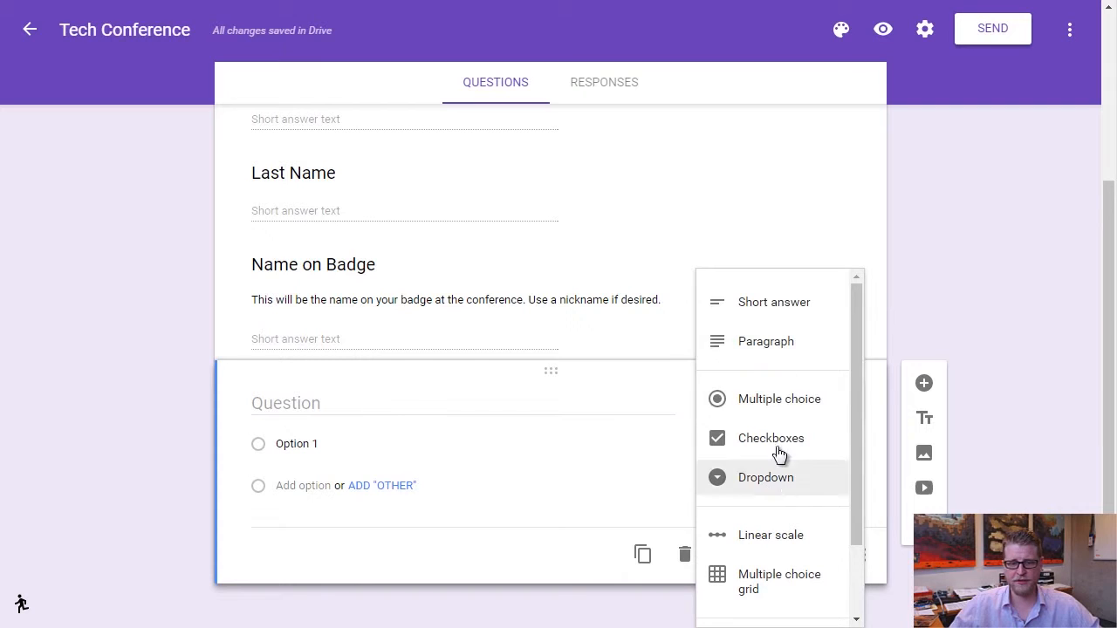
click(771, 404)
click(321, 408)
text(What is your food preference?)
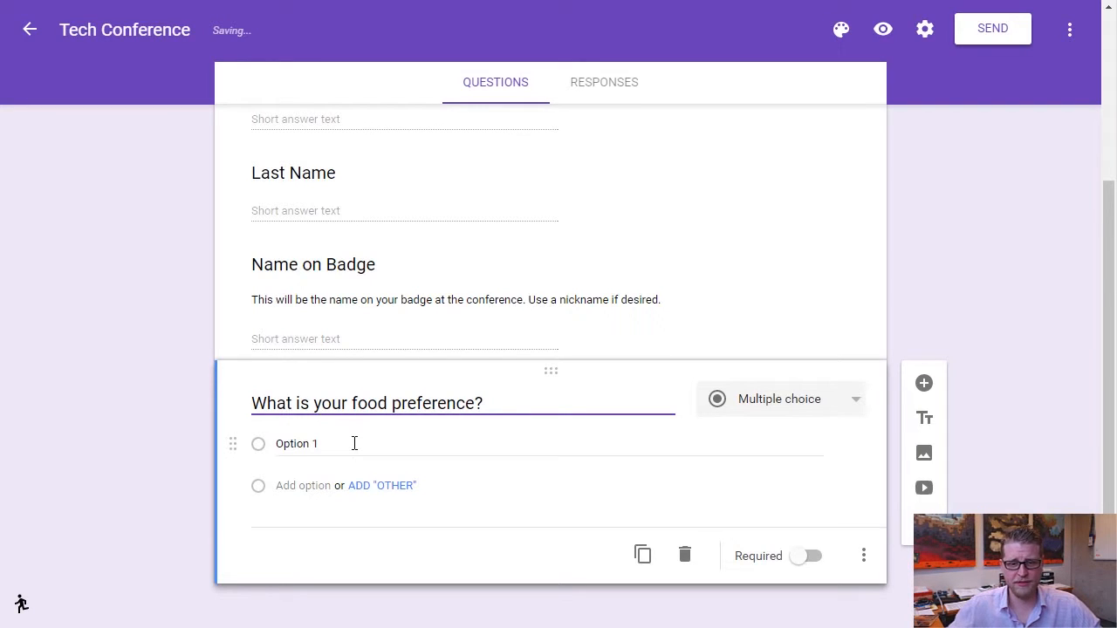
Enter the choices Burgers, Chicken fingers, Salad and Gluten free meal, plus an Other option.
click(340, 444)
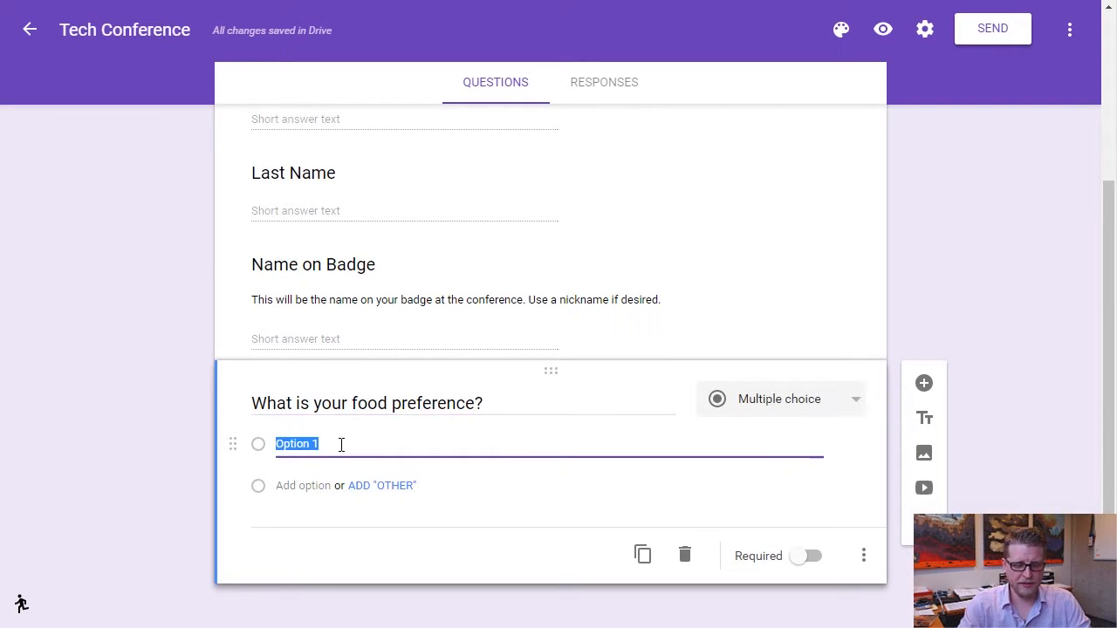
text(Burgers)
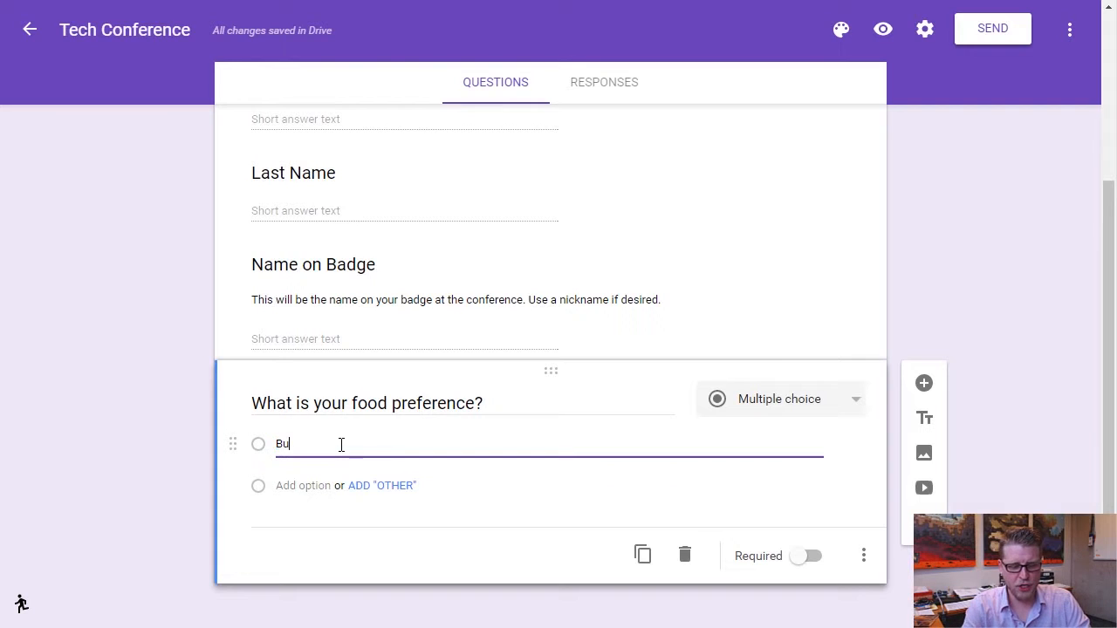
click(309, 487)
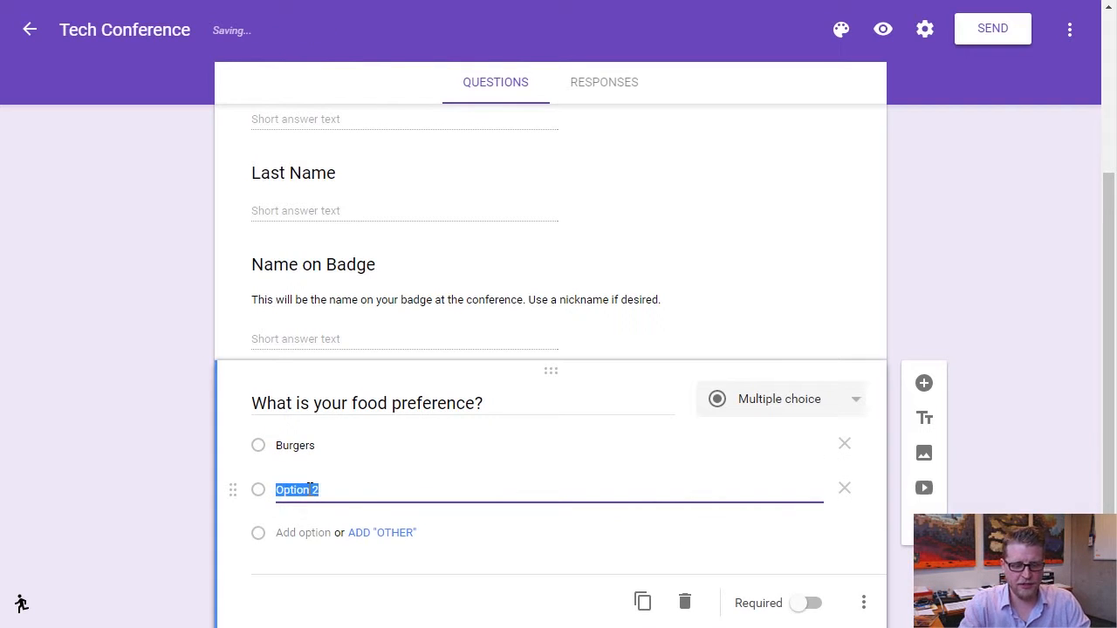
text(Chicken)
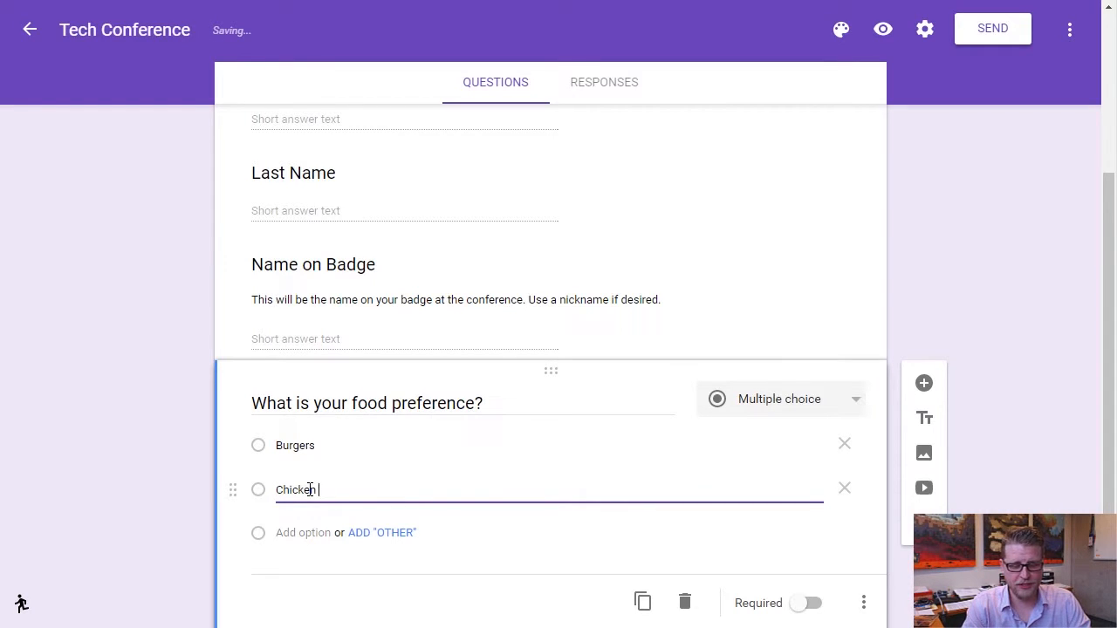
text( fingers)
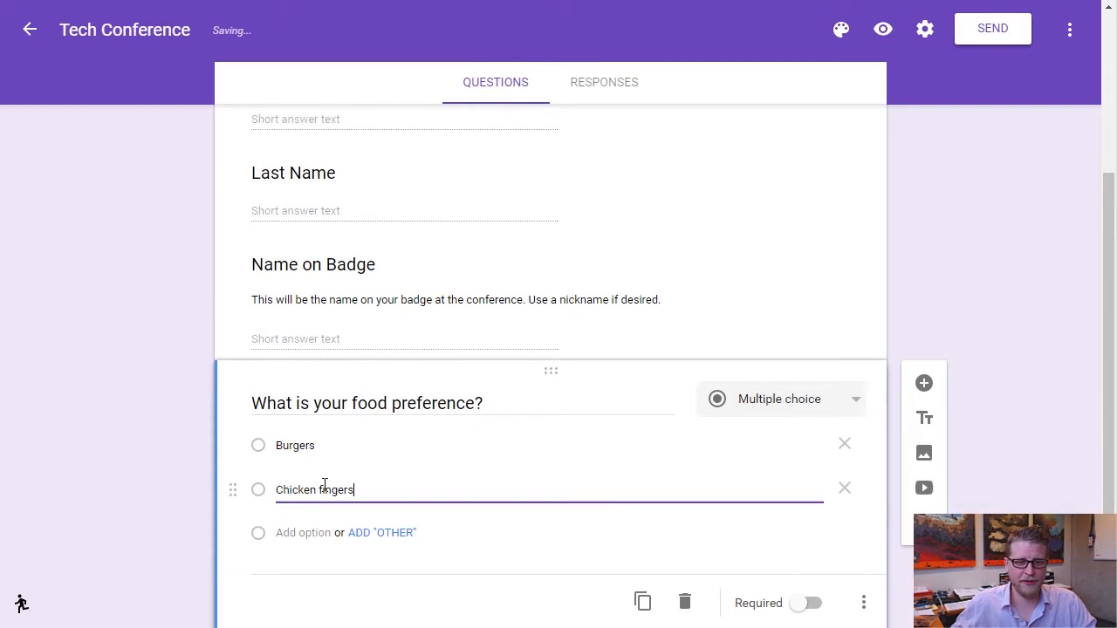
click(297, 476)
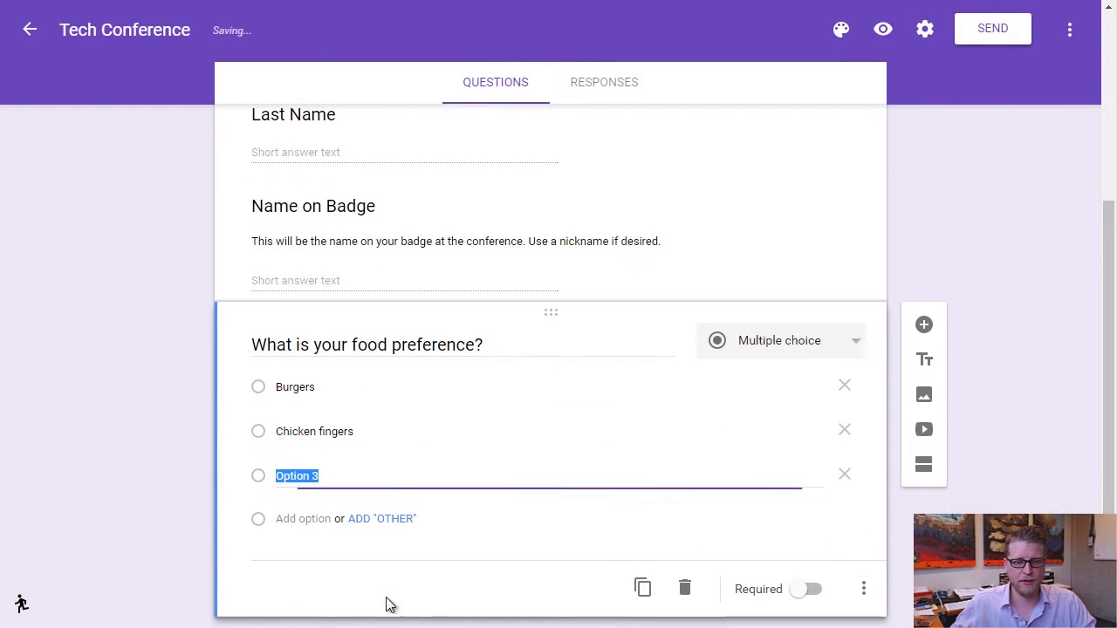
text(S)
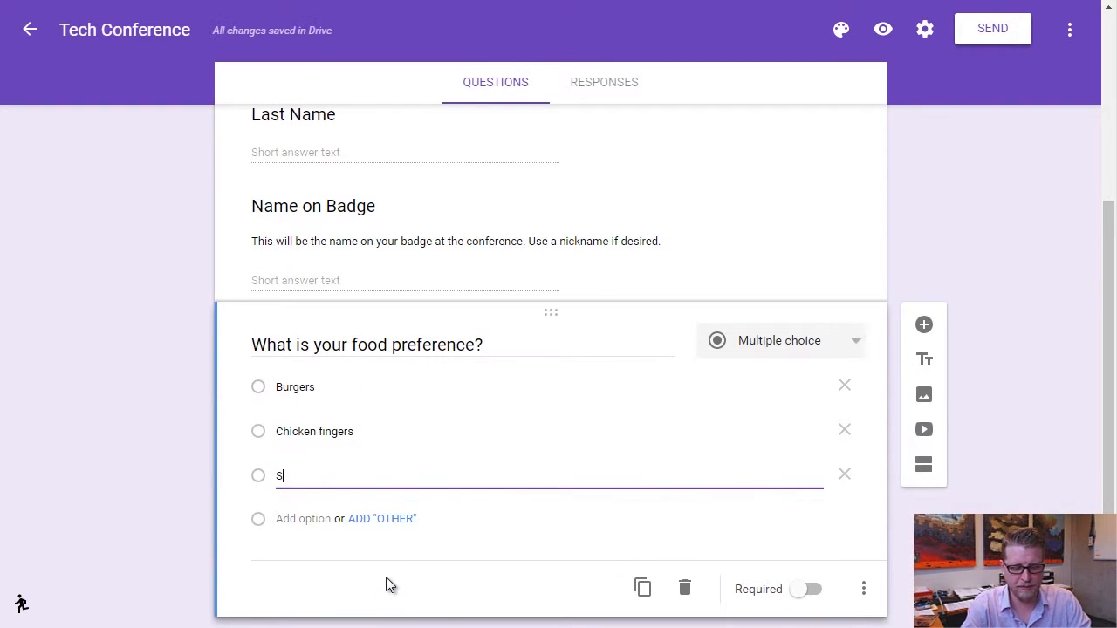
text(alad)
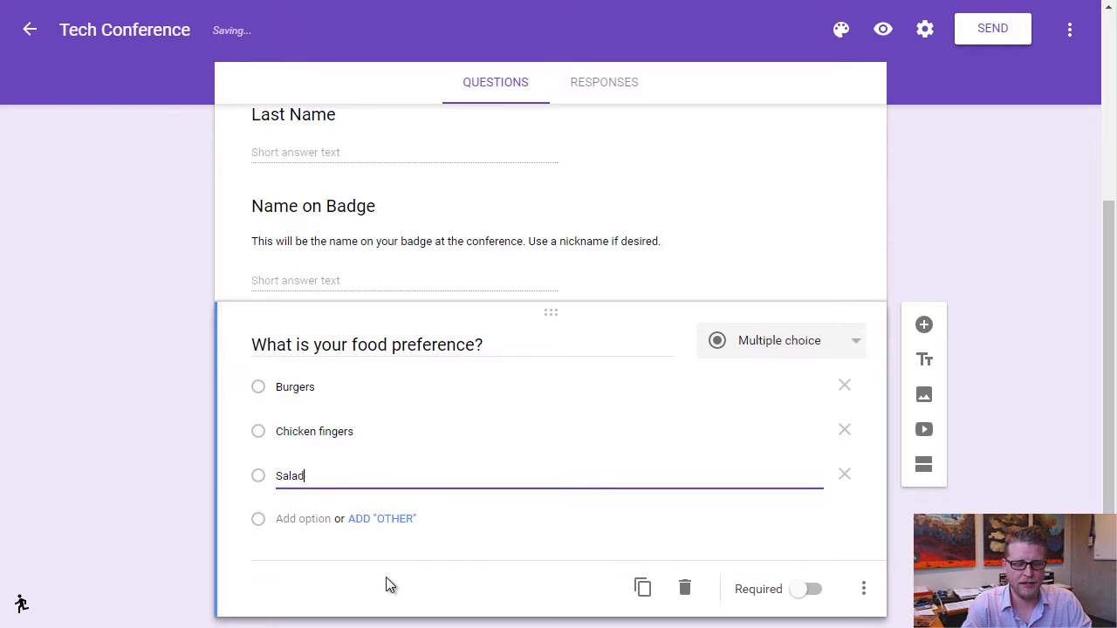
click(315, 520)
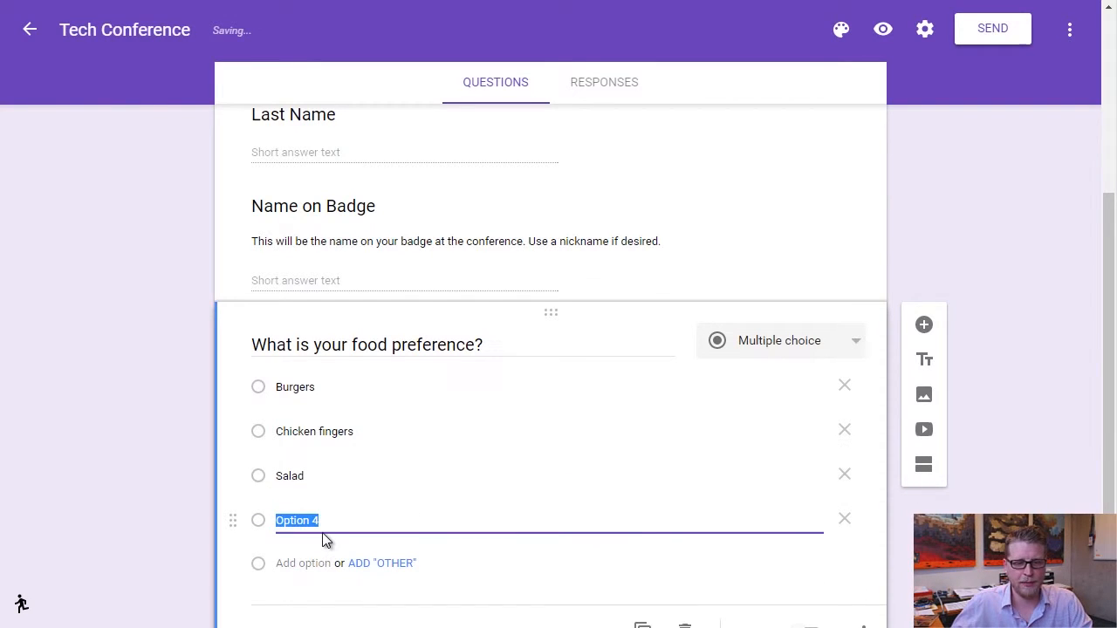
text(Gluten fr)
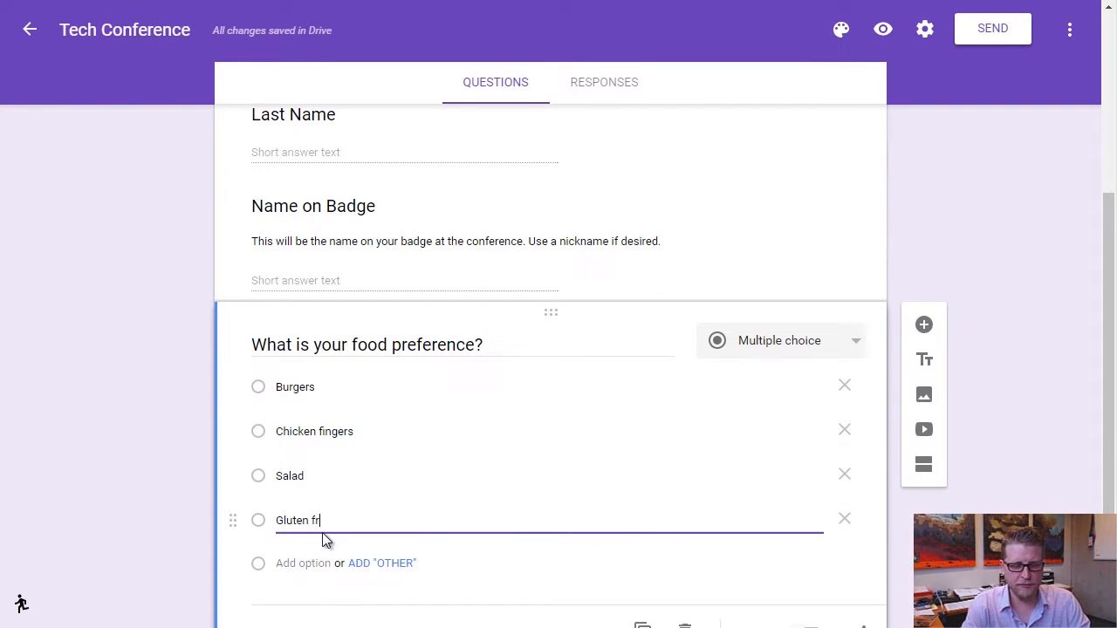
text(ee meal)
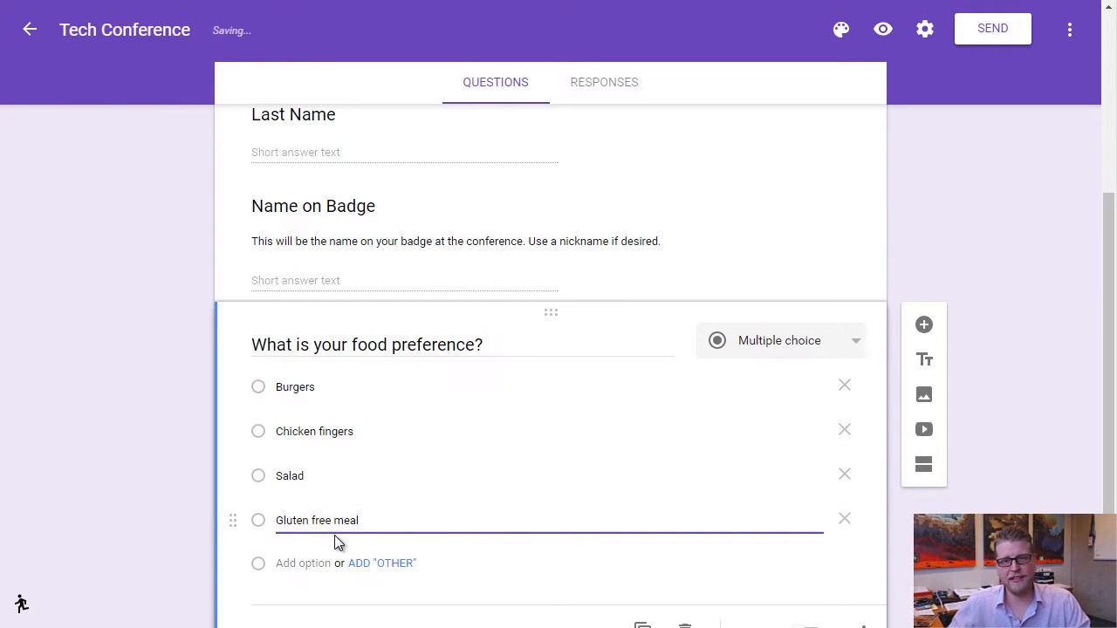
click(402, 564)
scroll(543, 512, down, 2)
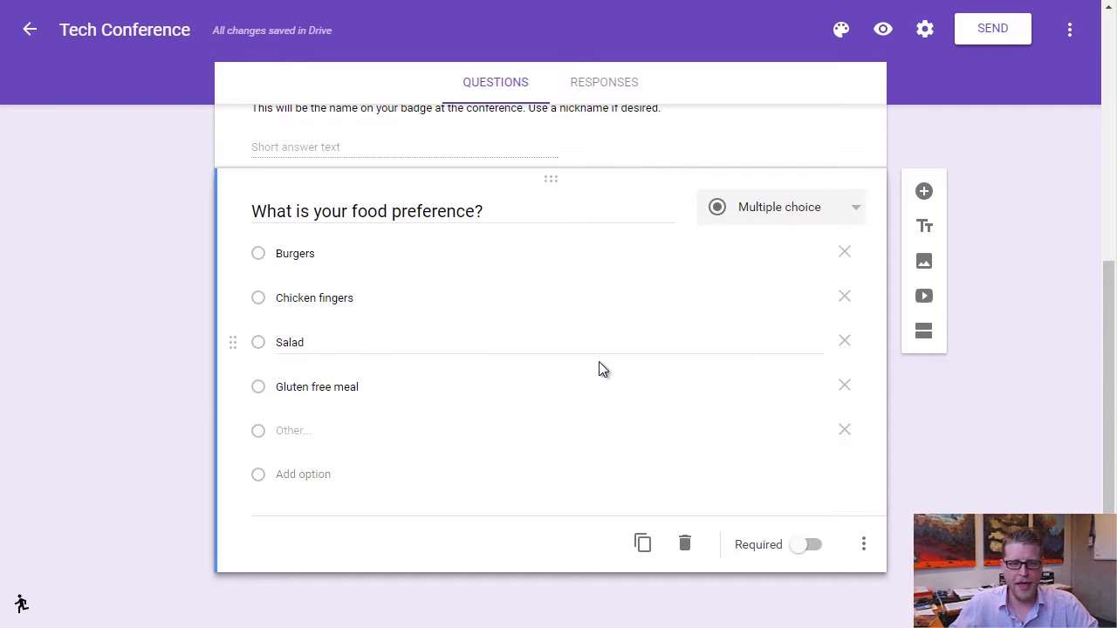
Switch on Required for the food preference question.
click(807, 547)
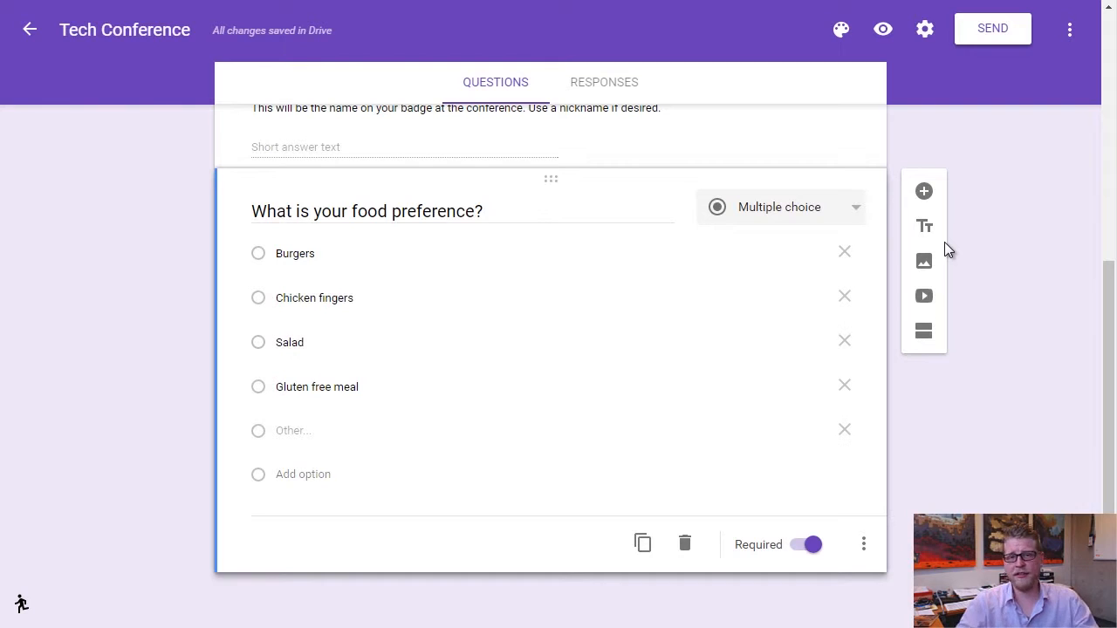
Add an 'Email' question after the food question, set to Short answer and marked Required.
click(926, 194)
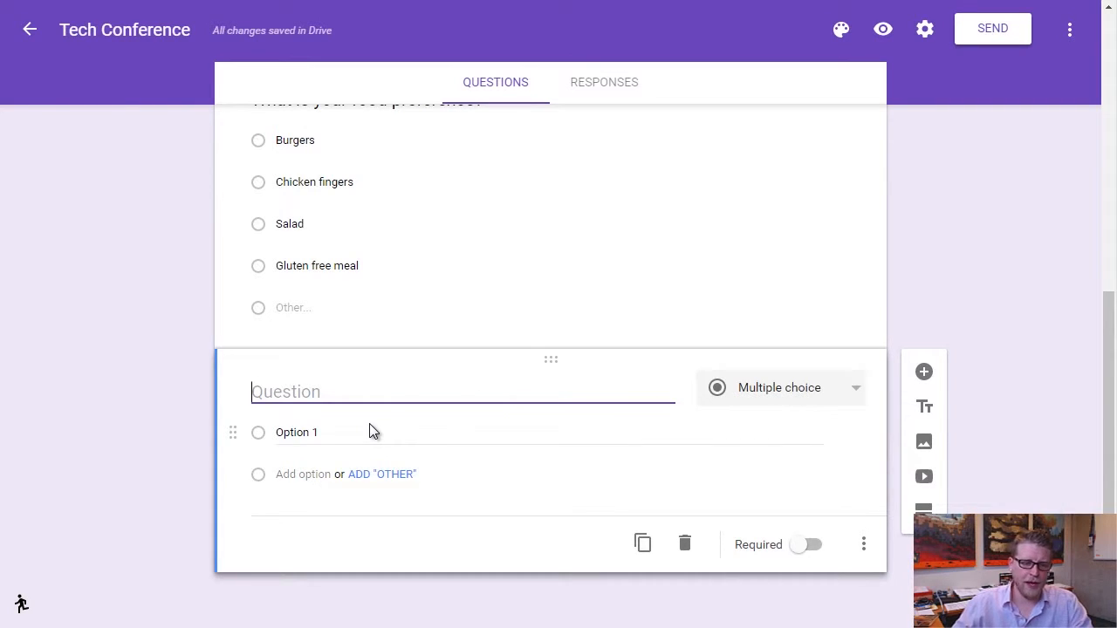
text(Email)
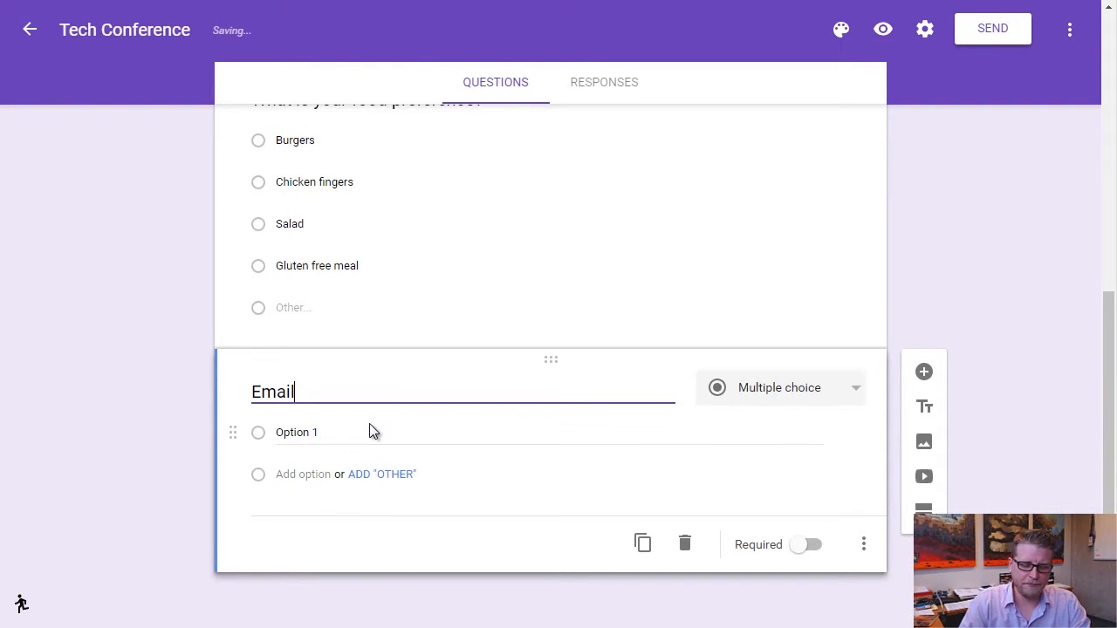
click(856, 389)
click(775, 295)
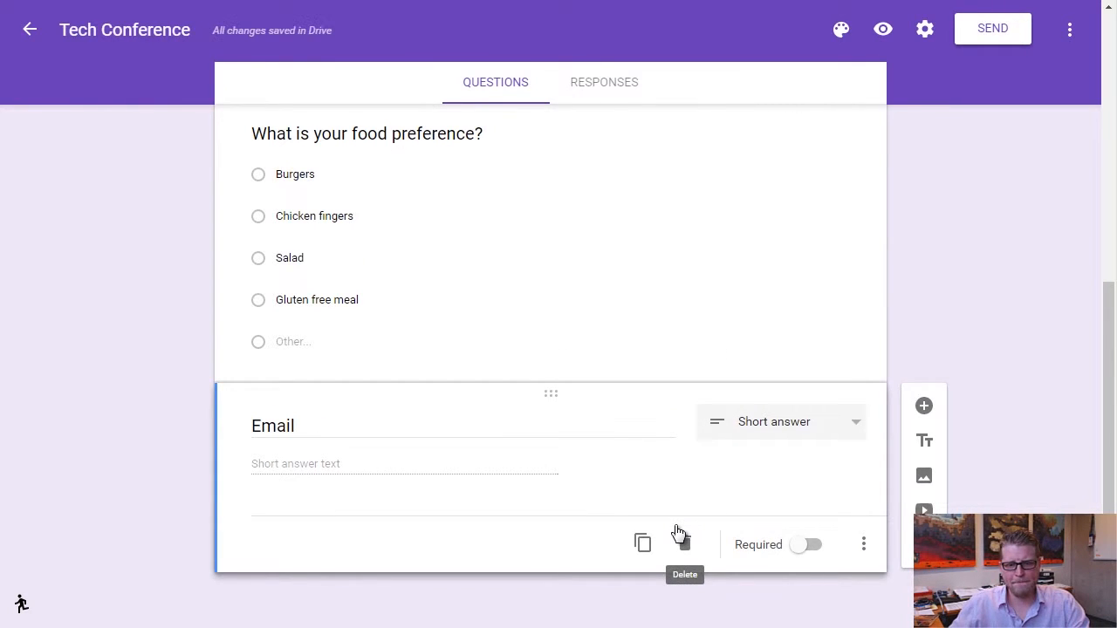
click(807, 546)
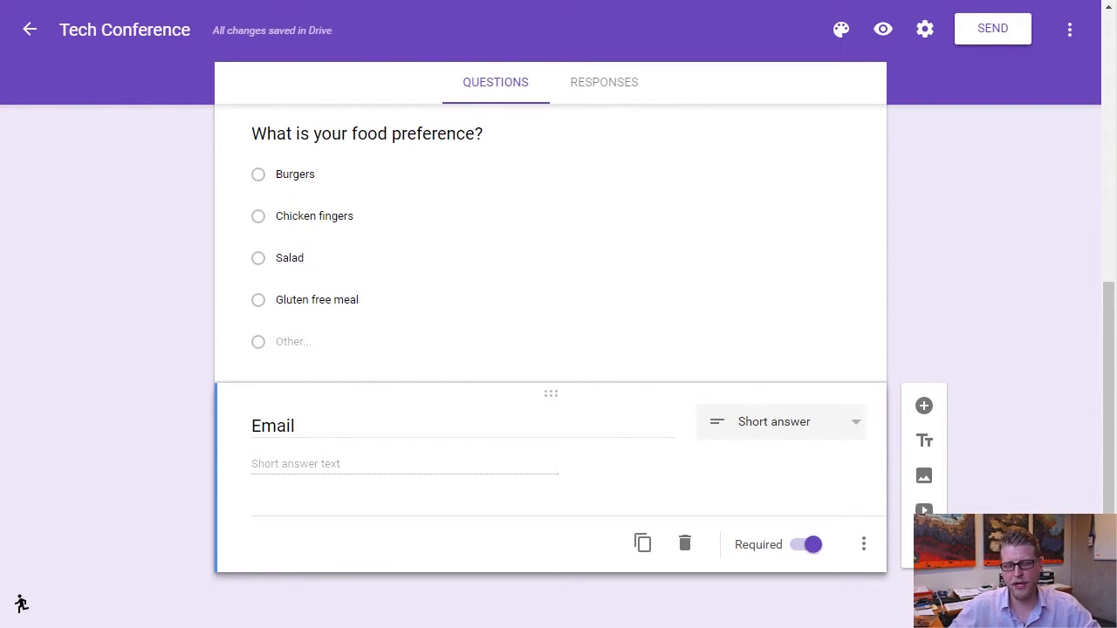
Enable Email's response validation and look through the validation type and 'Greater than' condition lists.
click(865, 551)
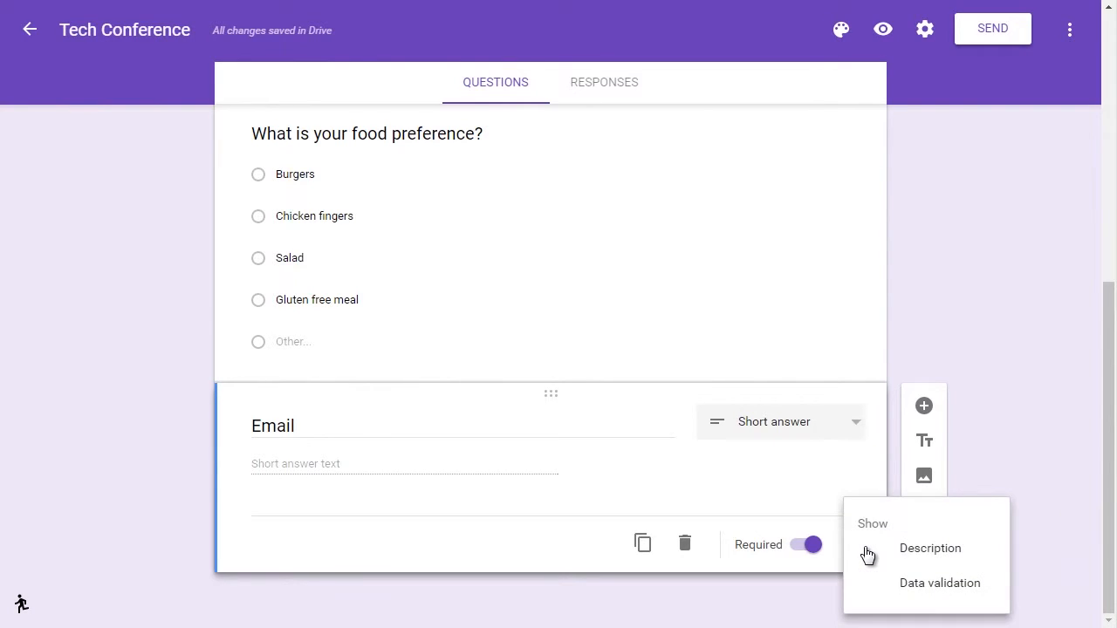
click(939, 583)
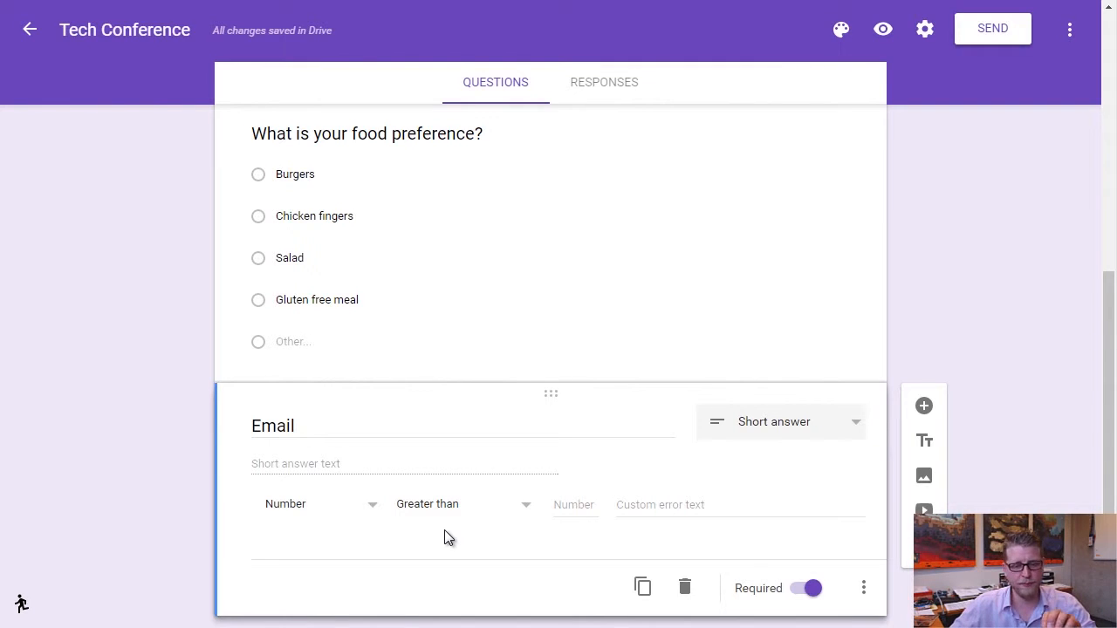
click(372, 511)
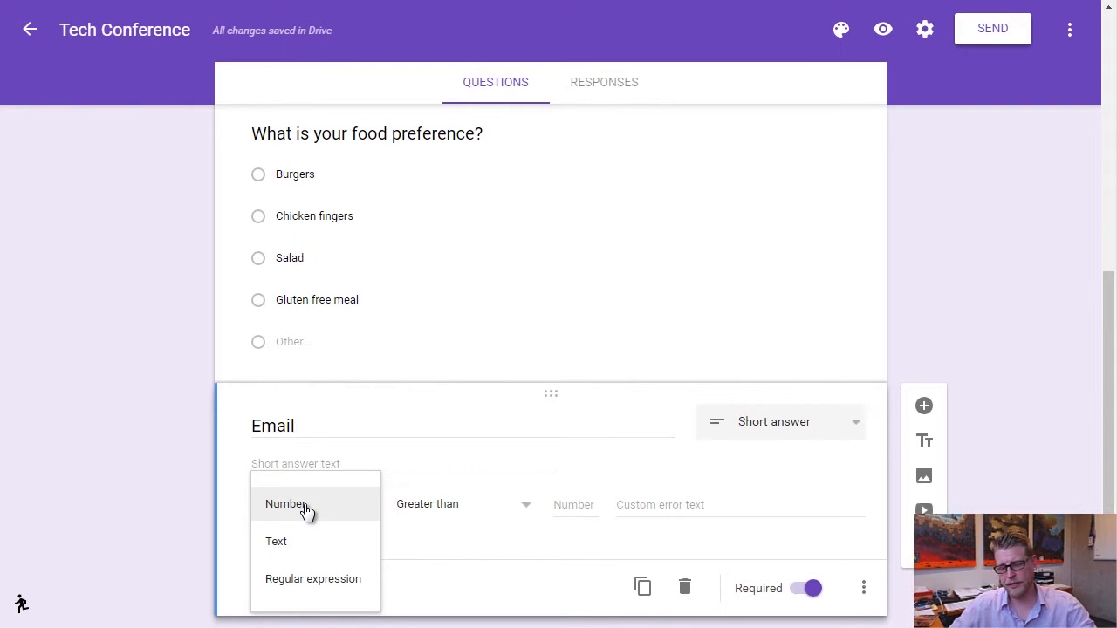
click(531, 507)
drag(527, 521, 532, 551)
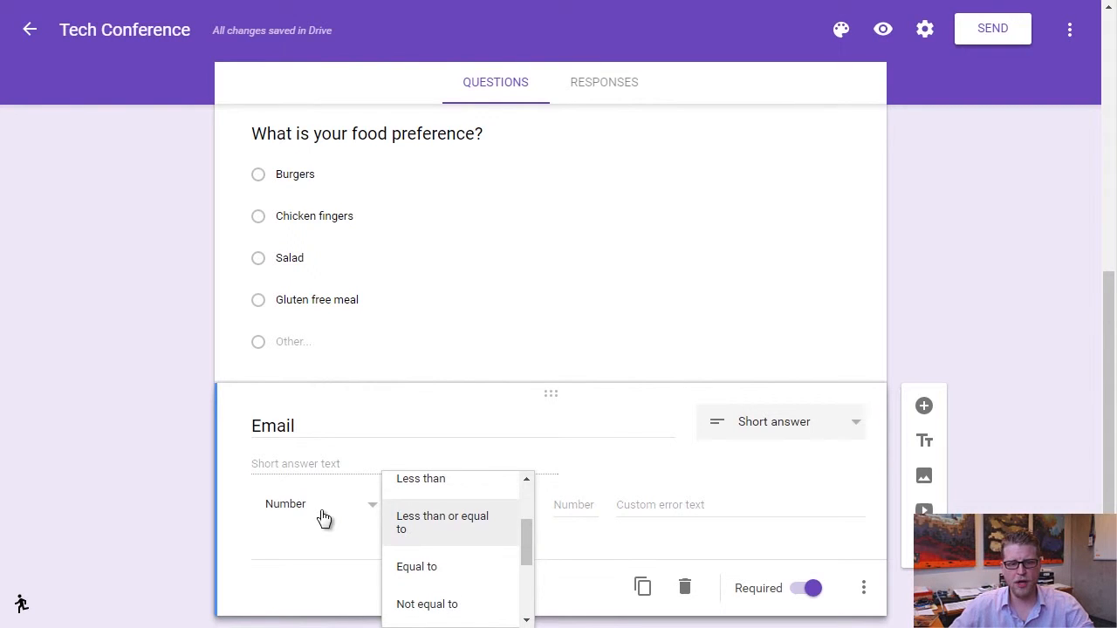
click(360, 513)
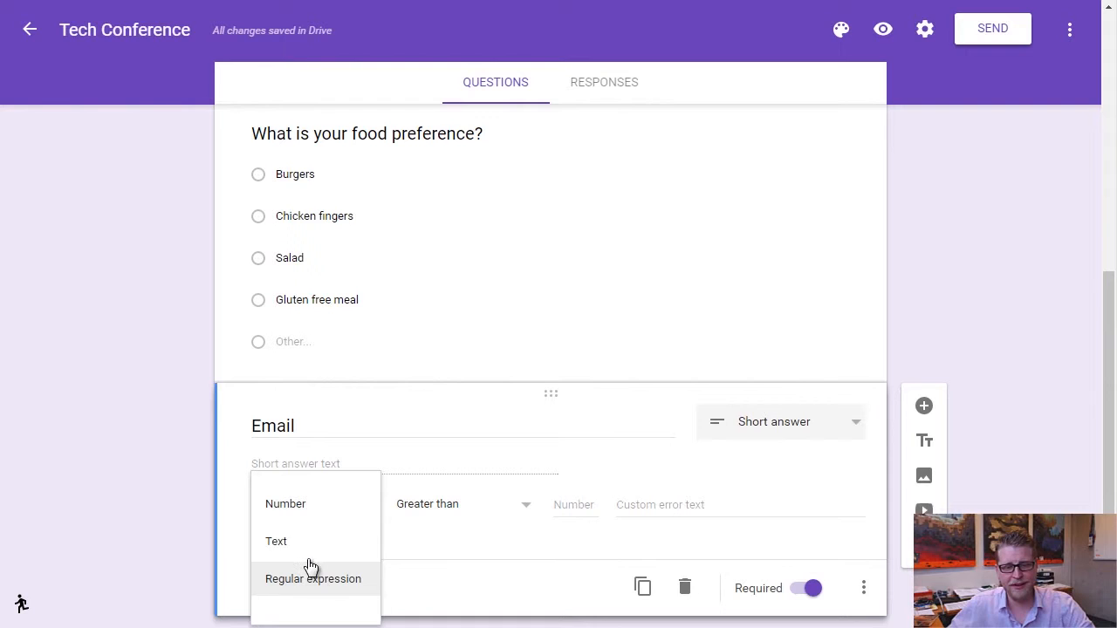
Set the Email validation rule to Text with the 'Email address' condition.
click(276, 542)
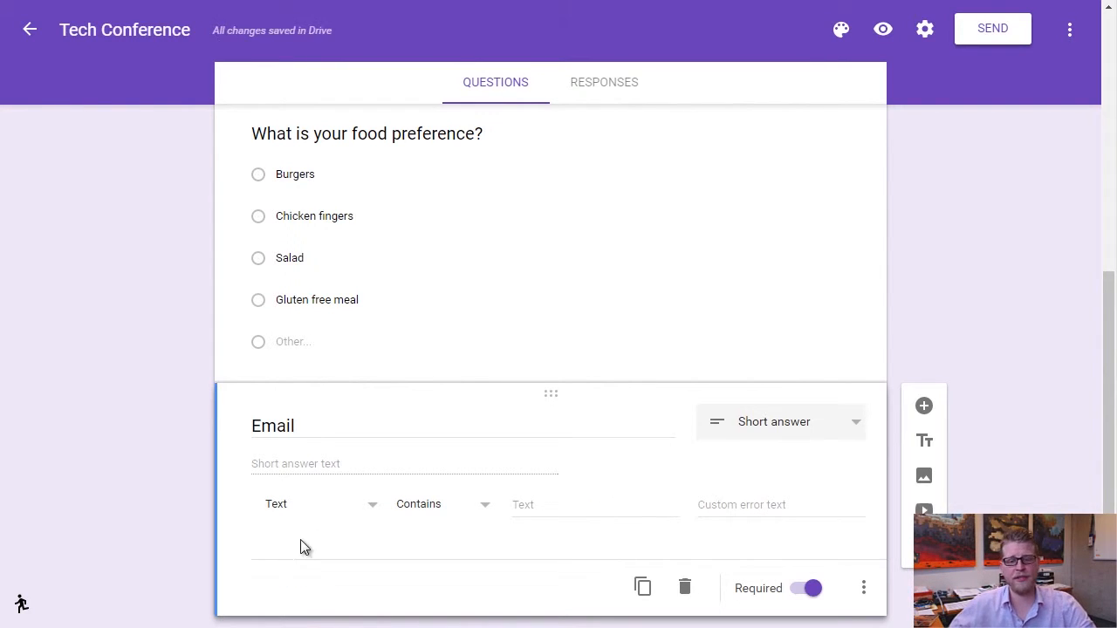
click(486, 508)
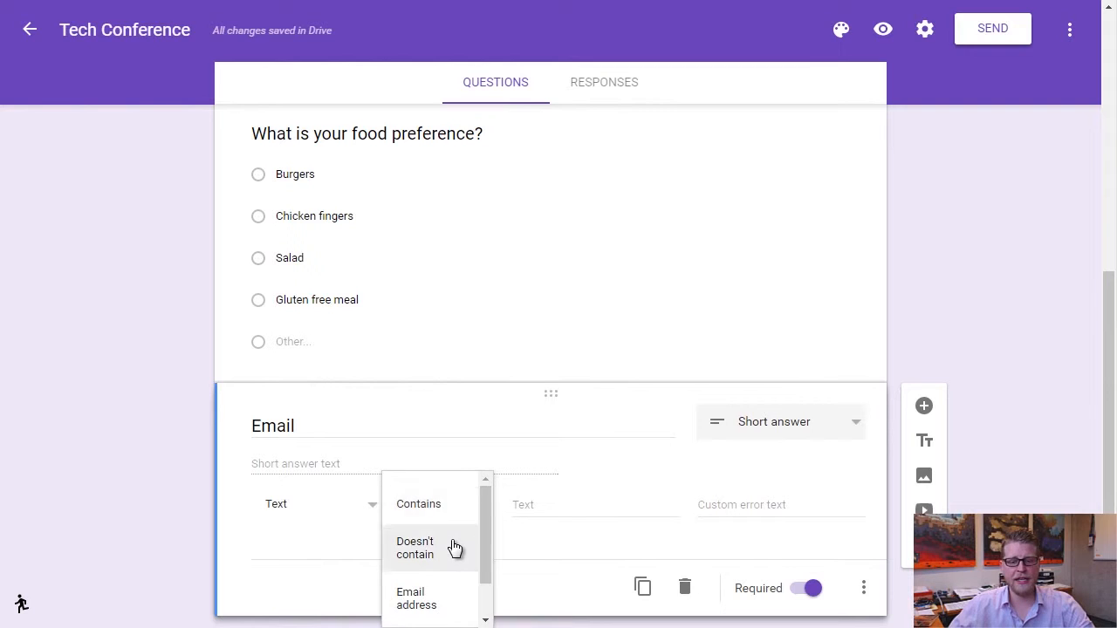
scroll(454, 548, down, 1)
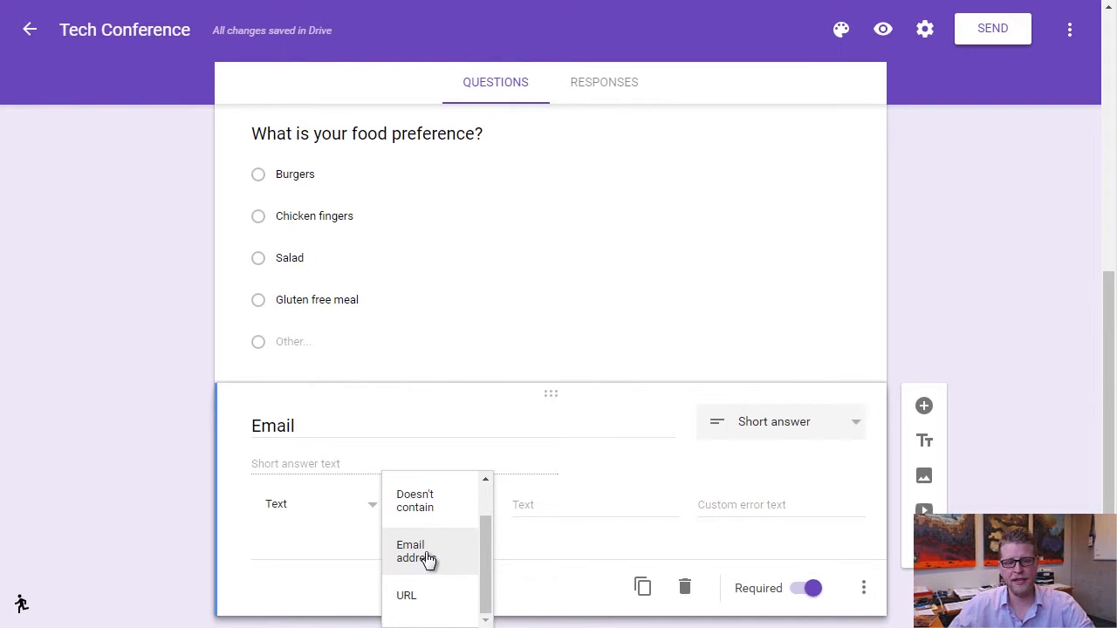
click(428, 555)
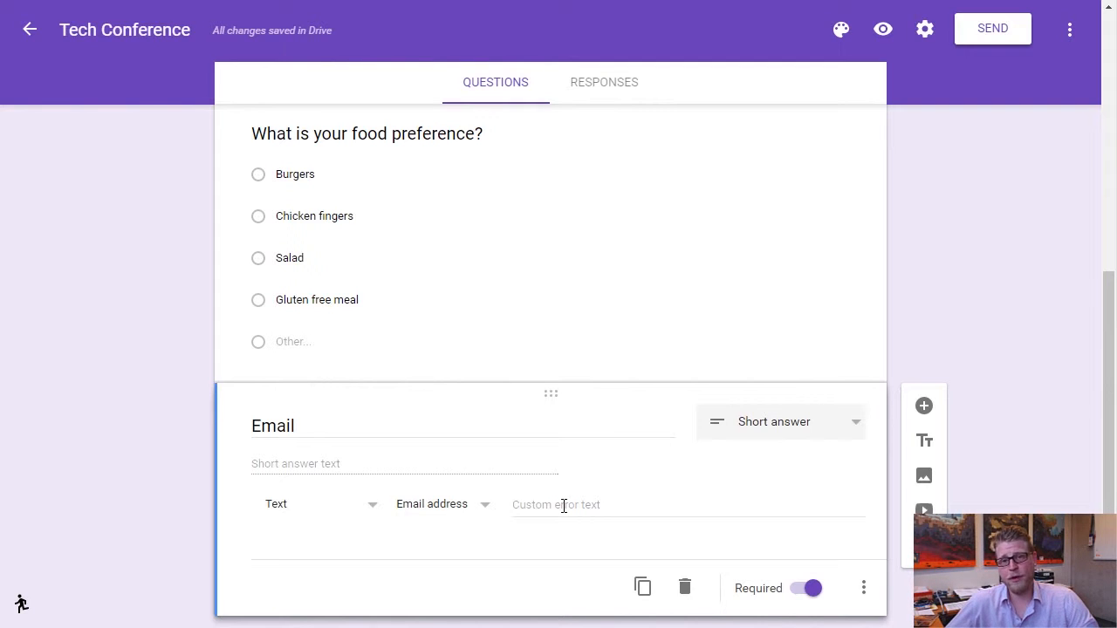
Enter the custom error text 'Please provide a valid email so we can contact you!'.
click(564, 506)
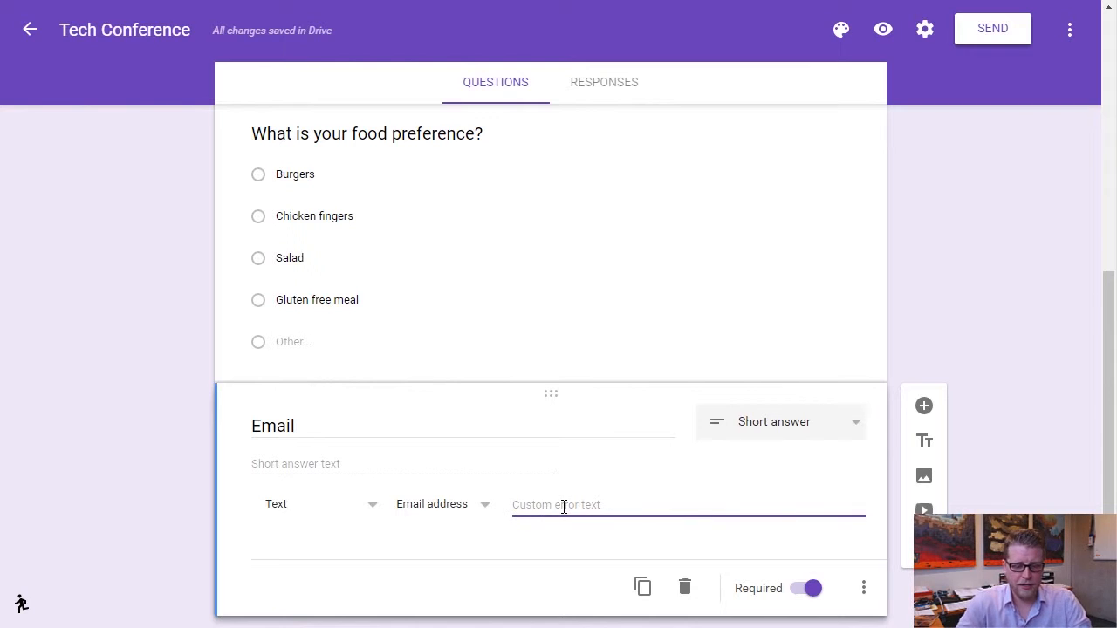
text(Ples)
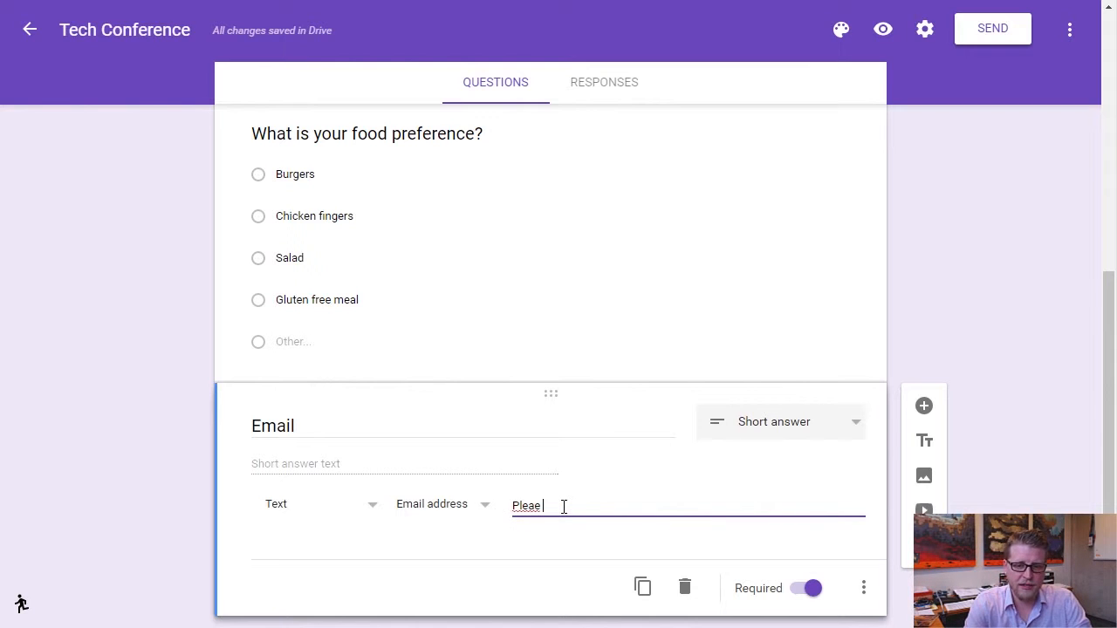
key(BackSpace)
text(ase p)
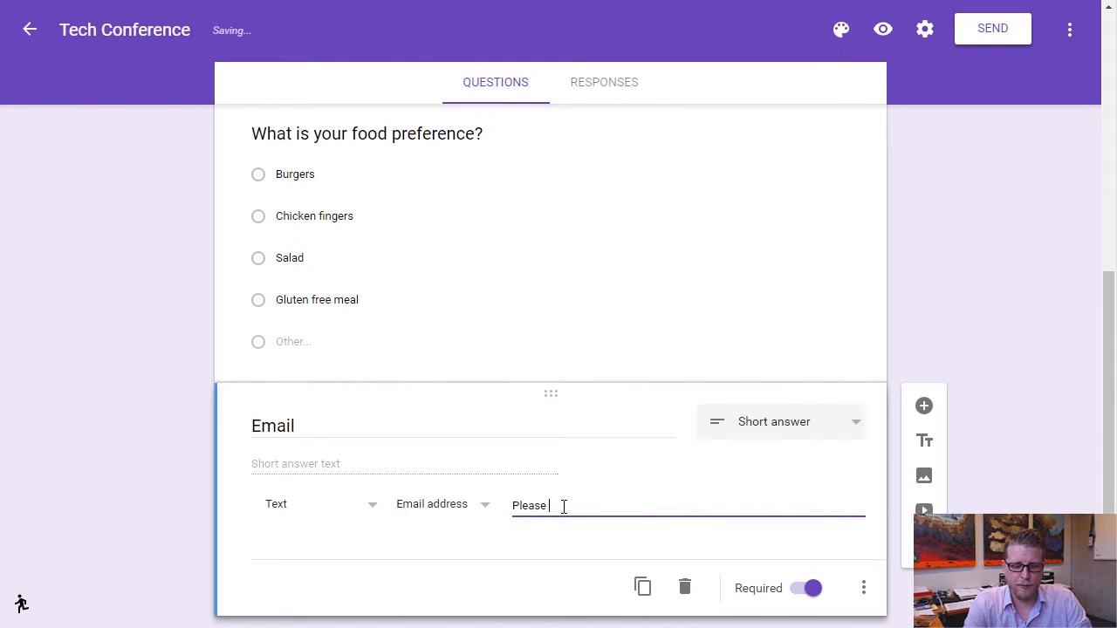
text(ro)
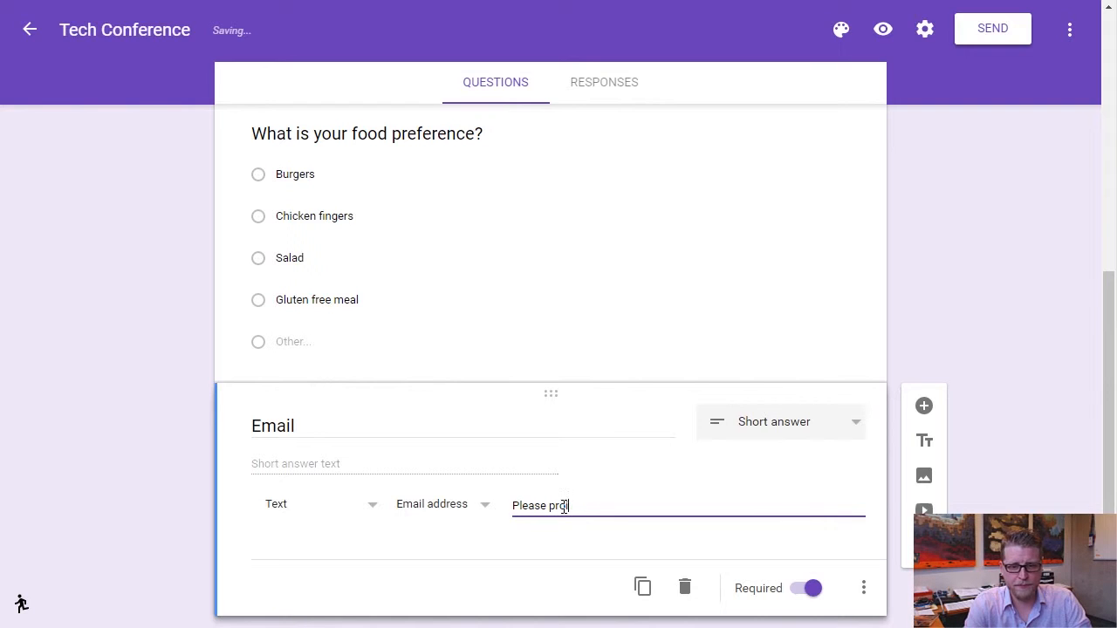
text(vide)
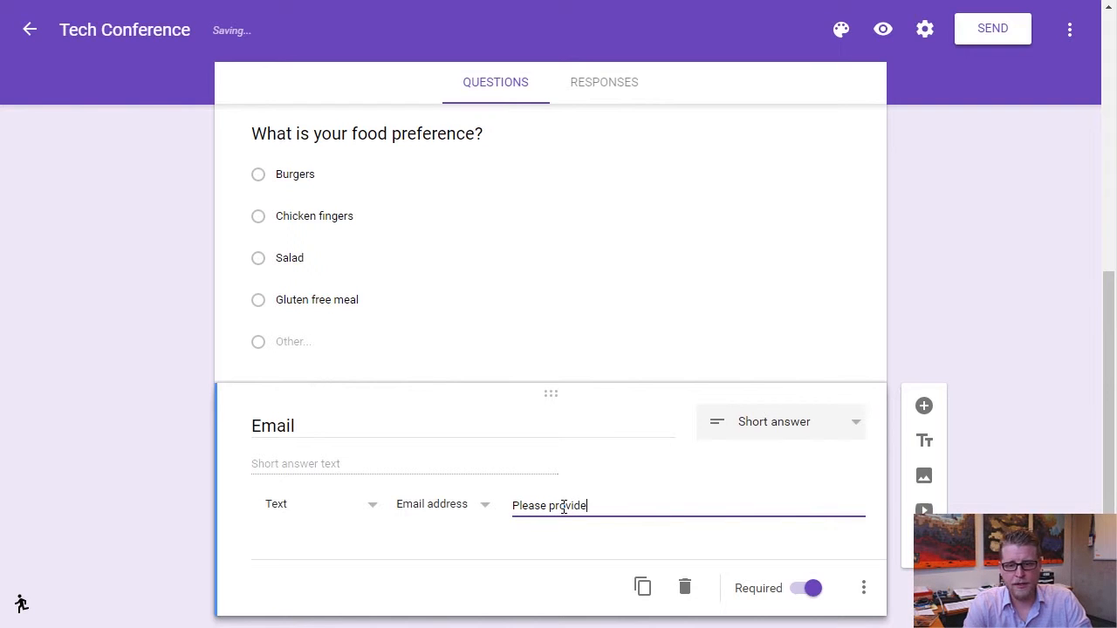
text( a valid email so we can contact you!)
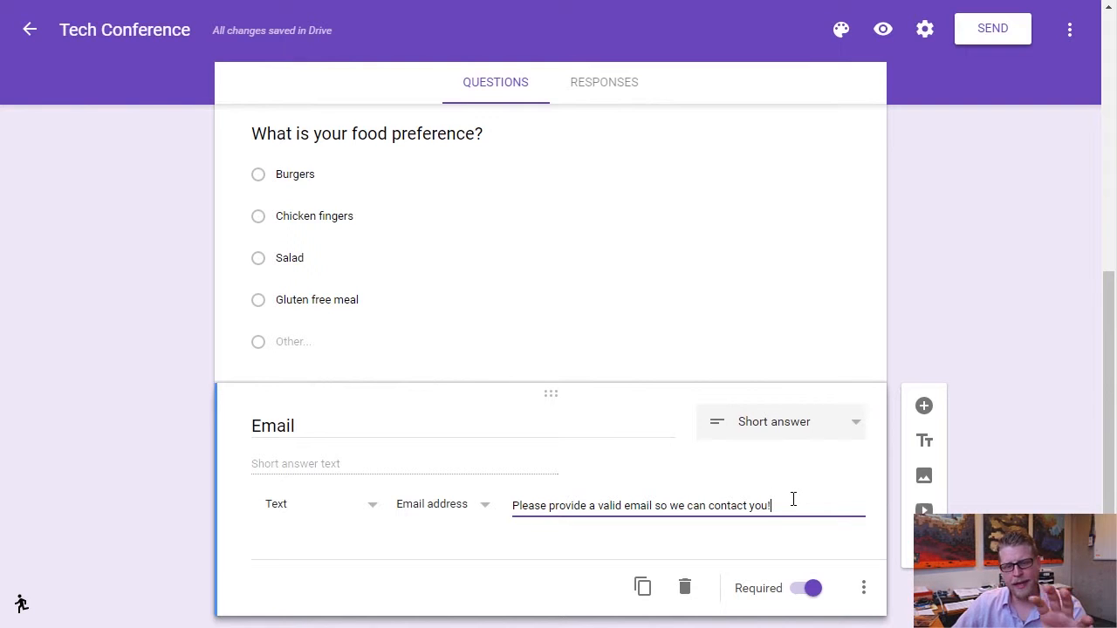
Drag the Email question card so it sits above the food preference question.
scroll(793, 499, up, 5)
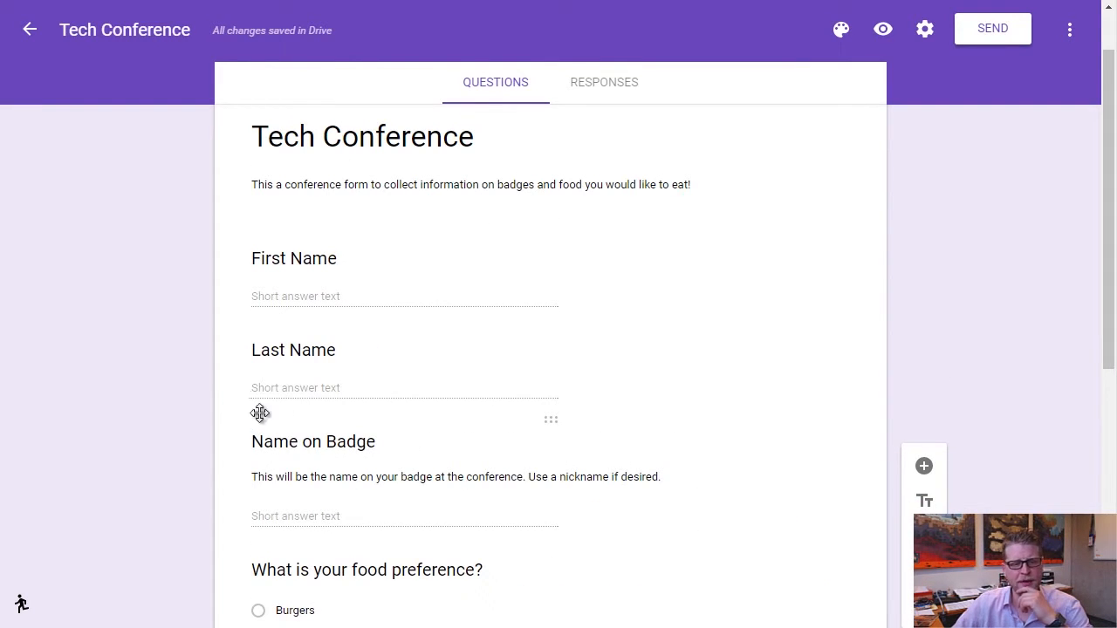
scroll(384, 471, down, 5)
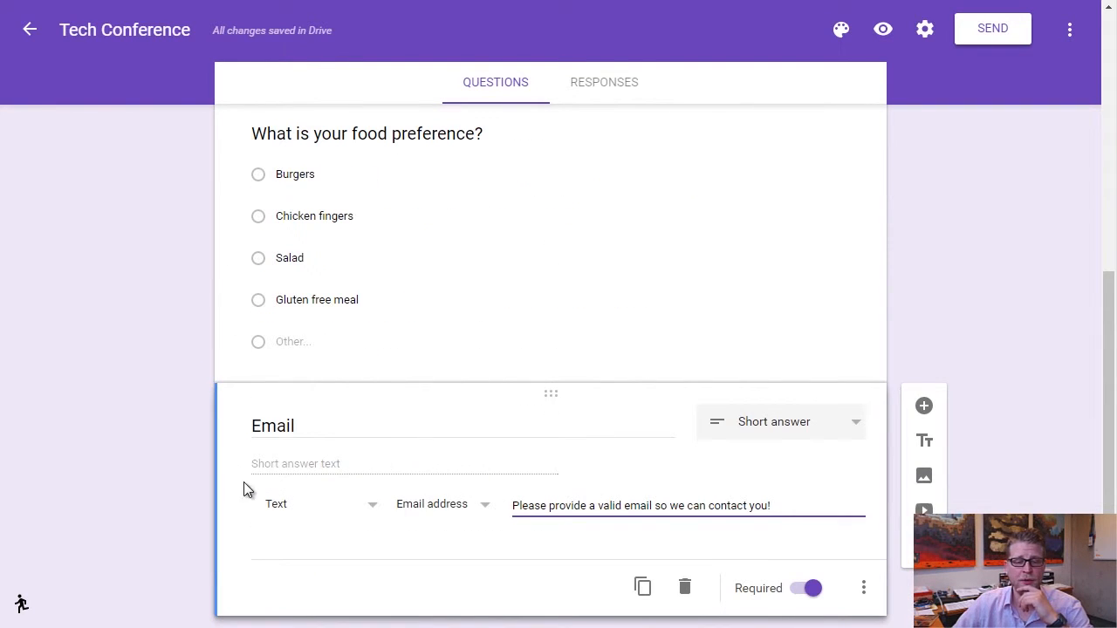
triple_click(230, 414)
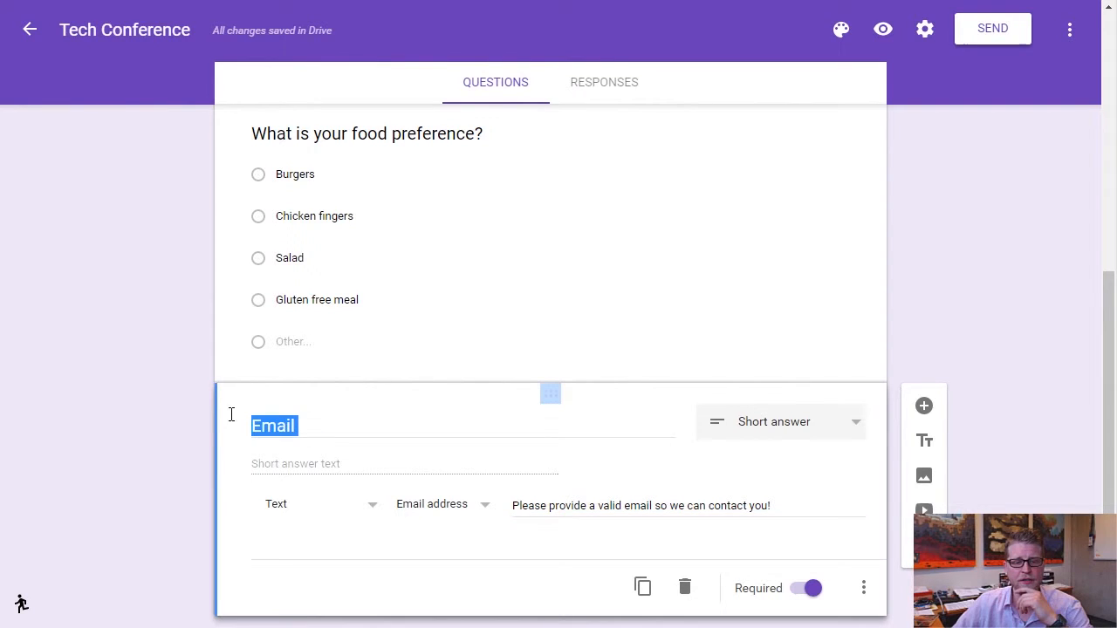
drag(566, 399, 438, 391)
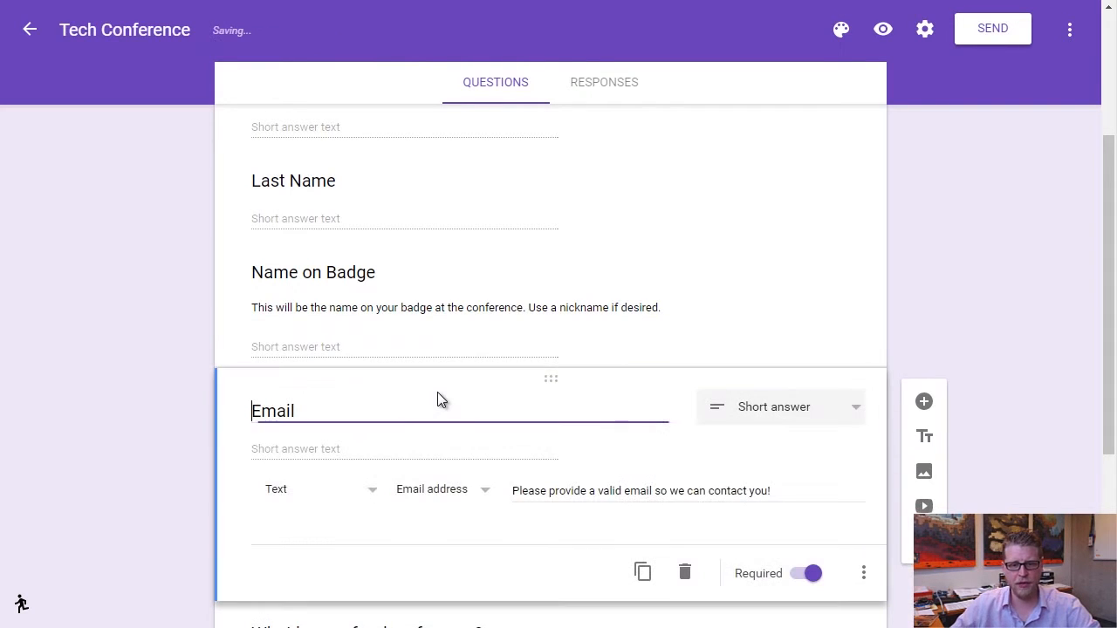
scroll(410, 384, down, 4)
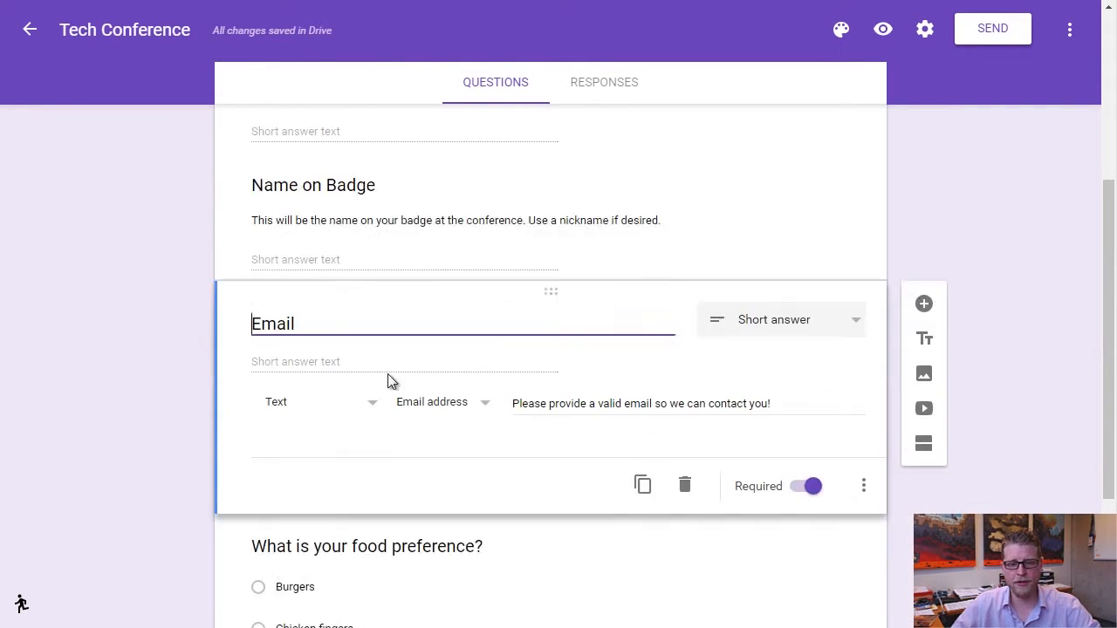
scroll(524, 344, up, 7)
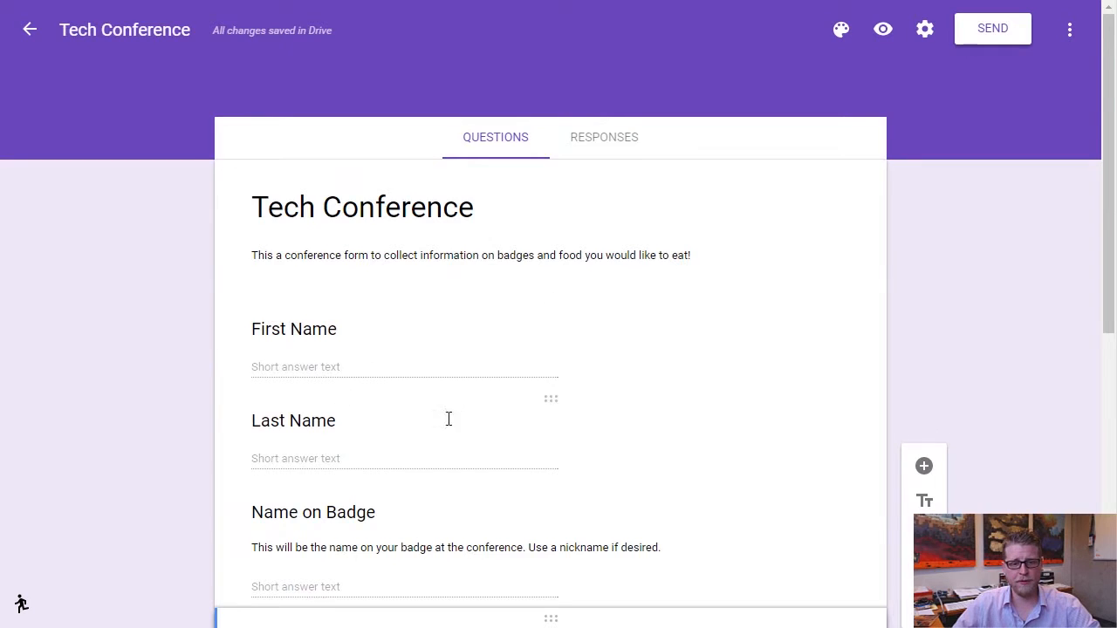
scroll(304, 346, down, 2)
scroll(453, 438, down, 4)
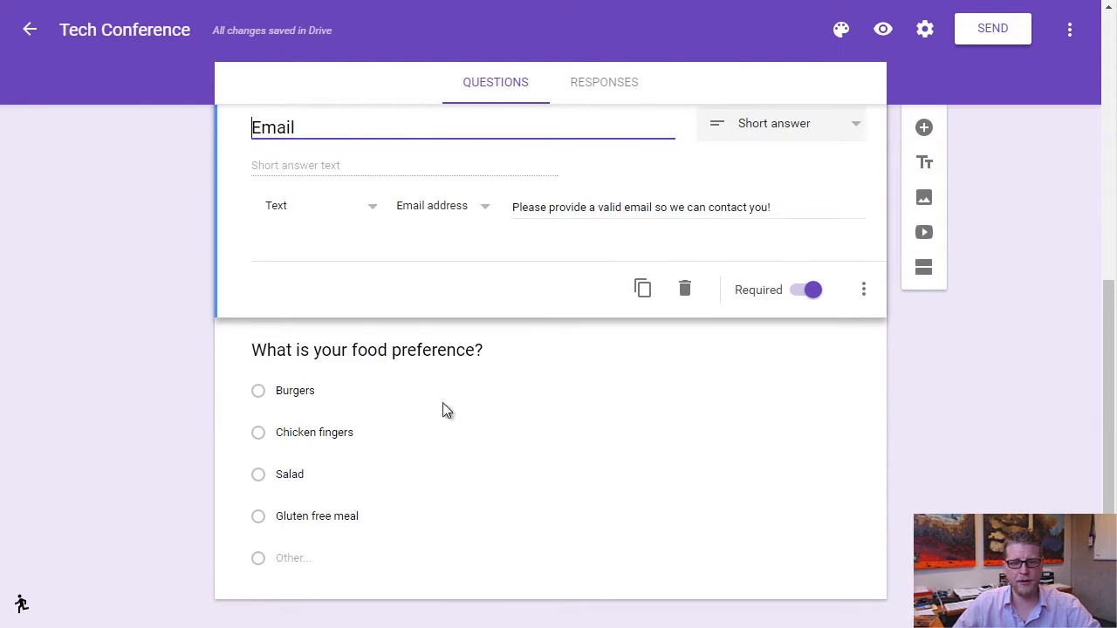
scroll(796, 467, down, 1)
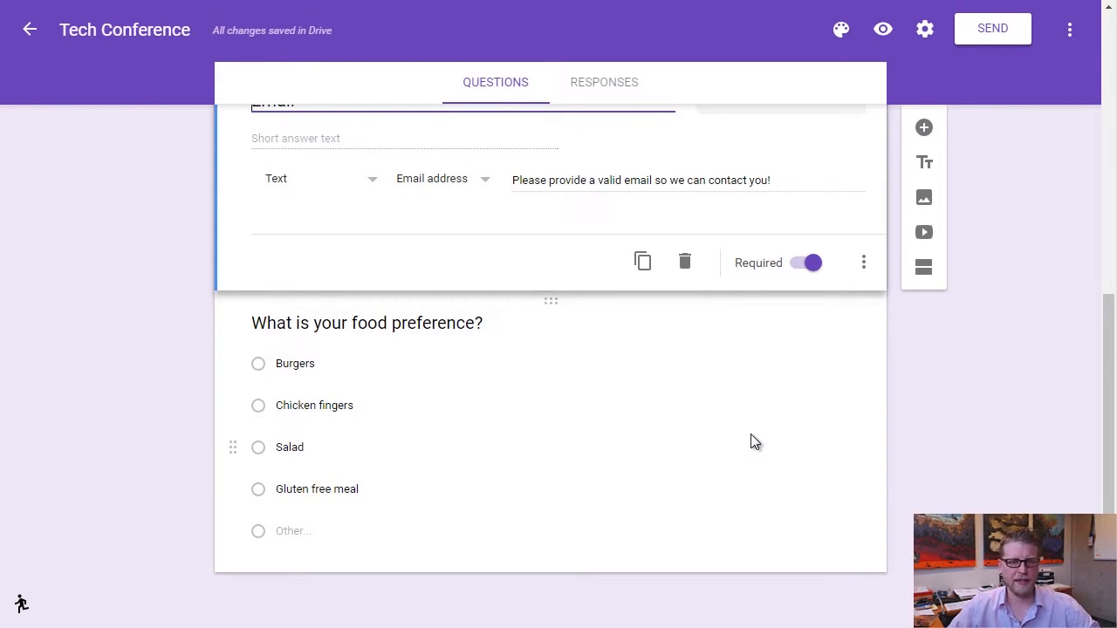
Add a 'Comments' Paragraph question and drag it below the food preference question.
click(925, 130)
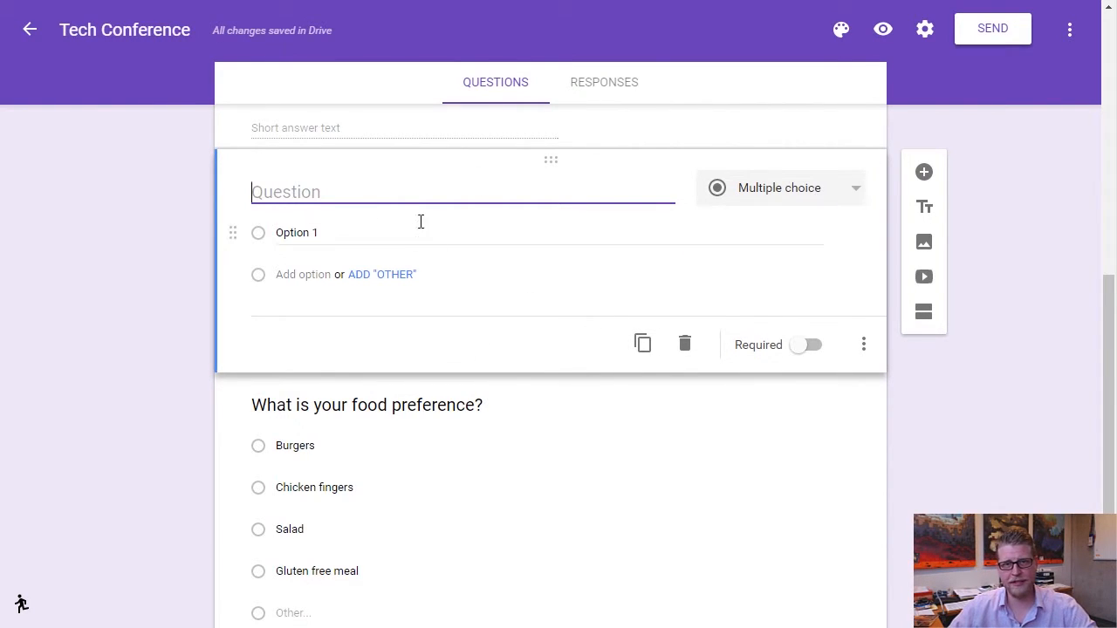
text(Comments)
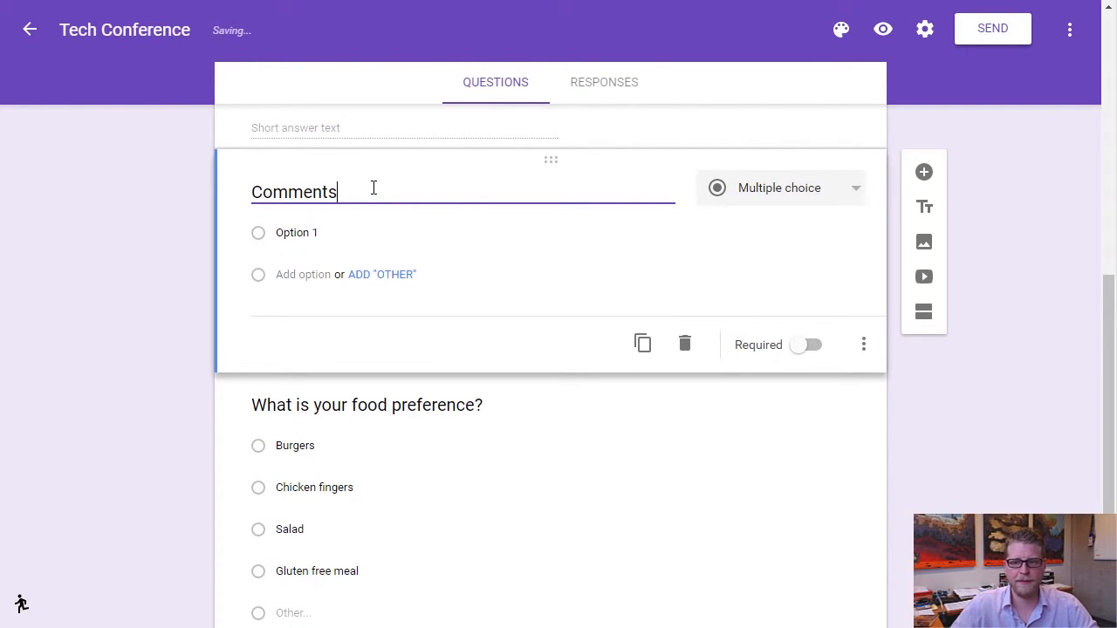
click(839, 200)
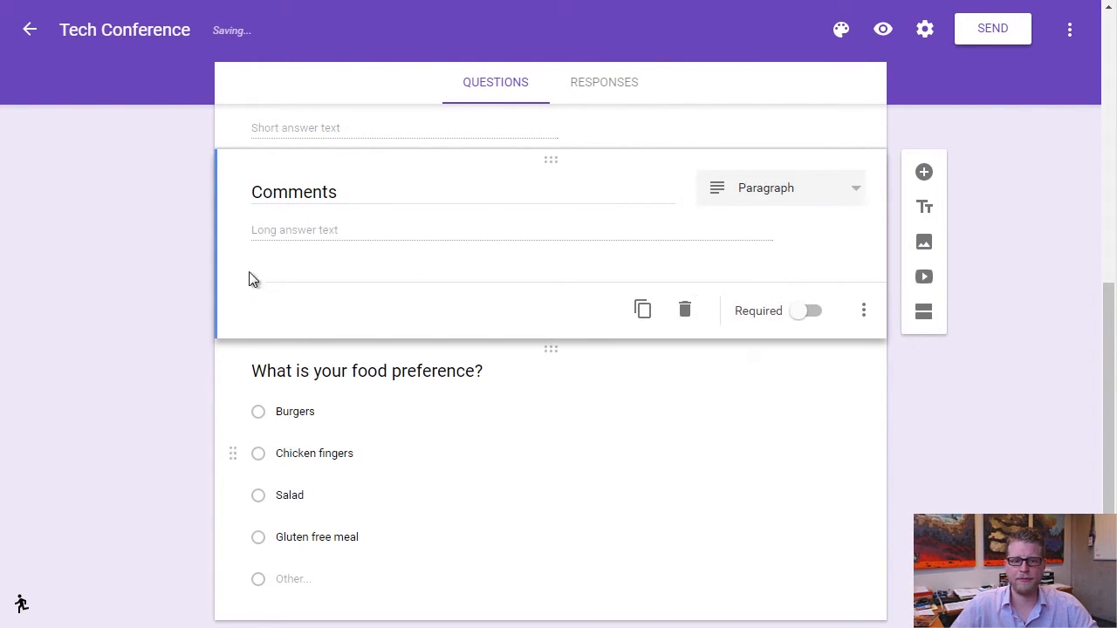
drag(556, 161, 548, 533)
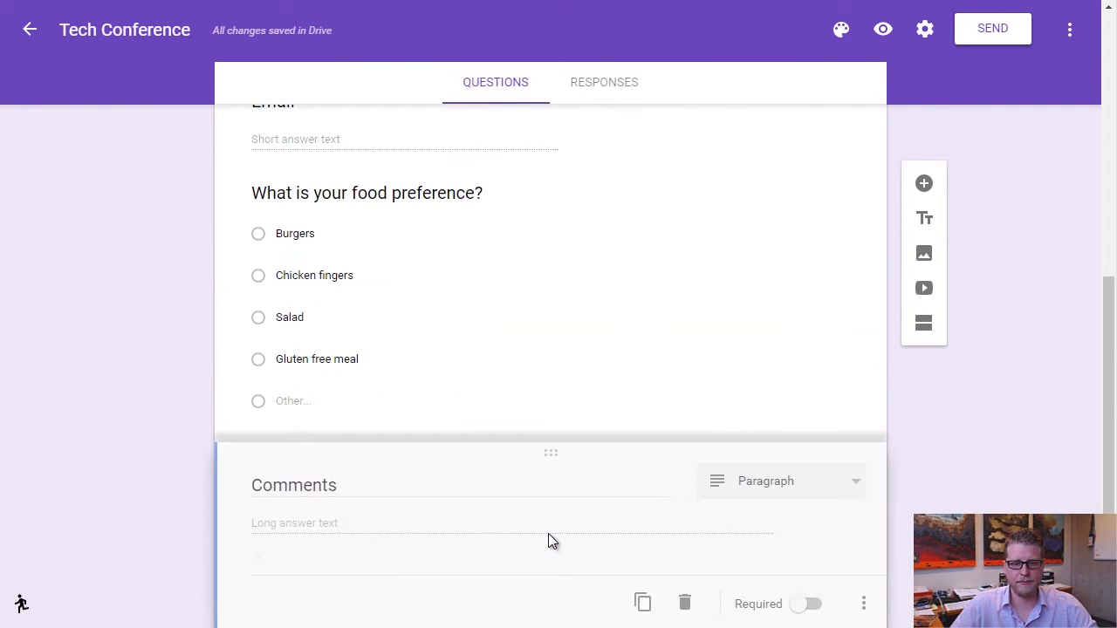
scroll(595, 395, down, 1)
scroll(593, 392, up, 7)
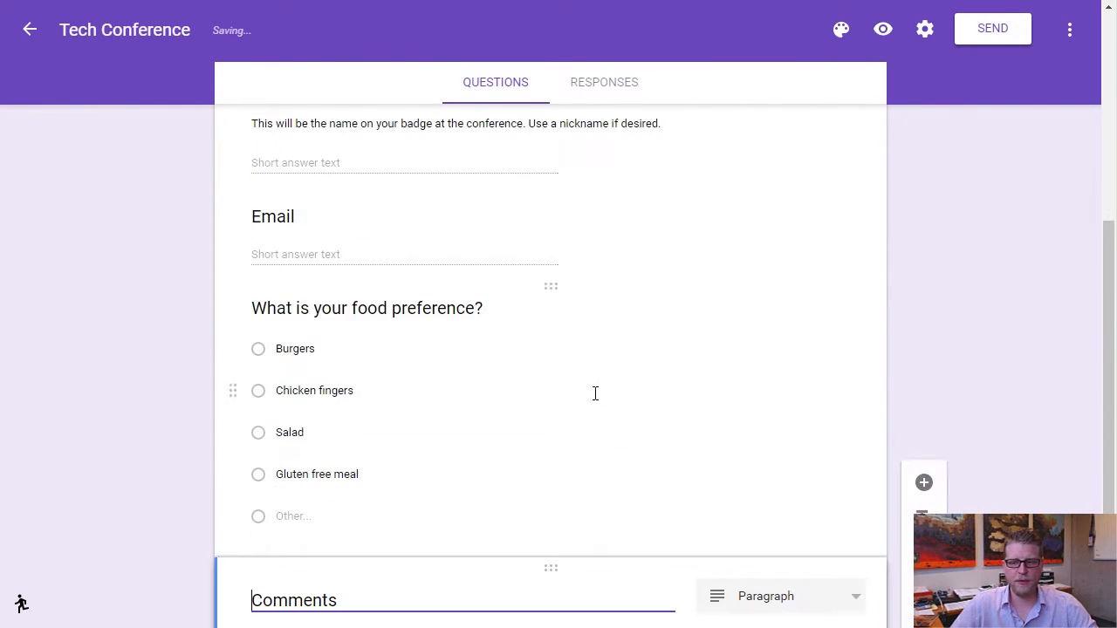
scroll(593, 392, down, 5)
scroll(595, 393, down, 2)
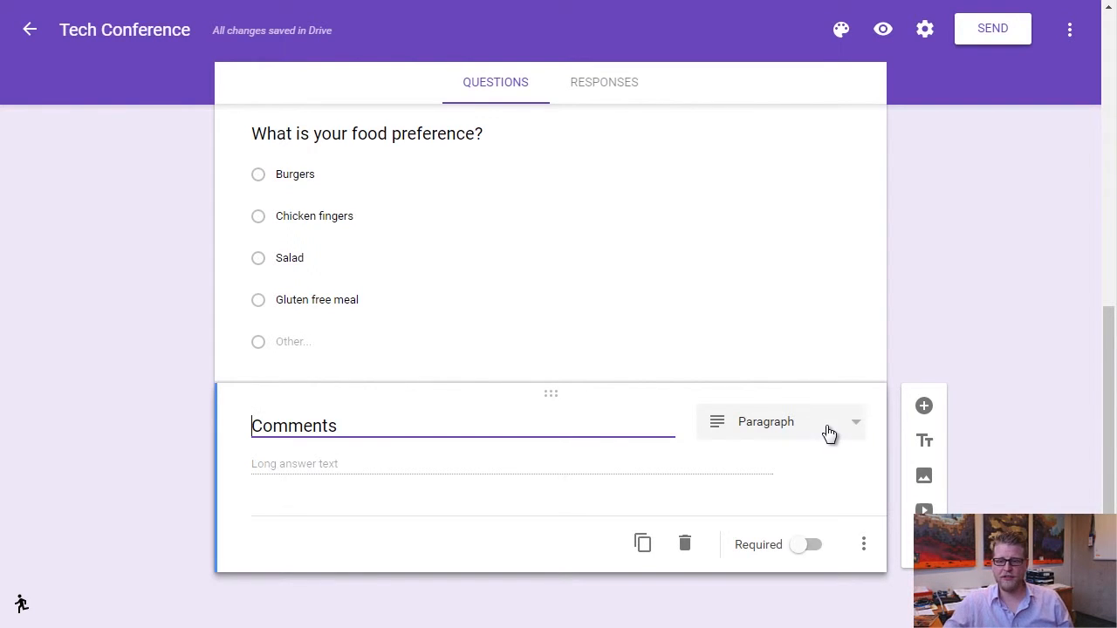
click(925, 445)
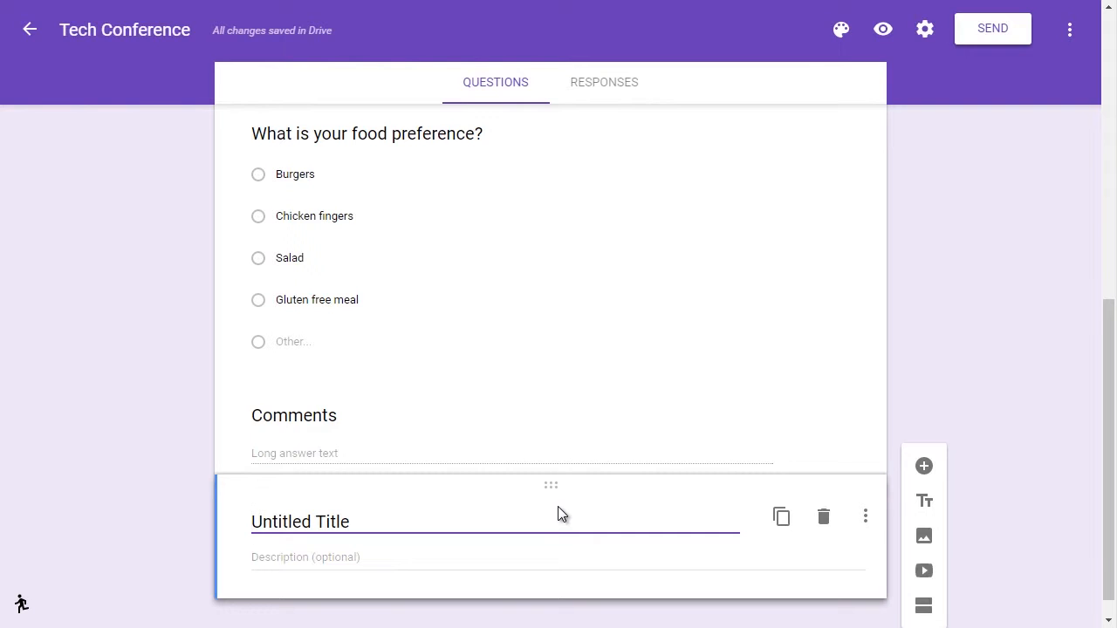
click(823, 517)
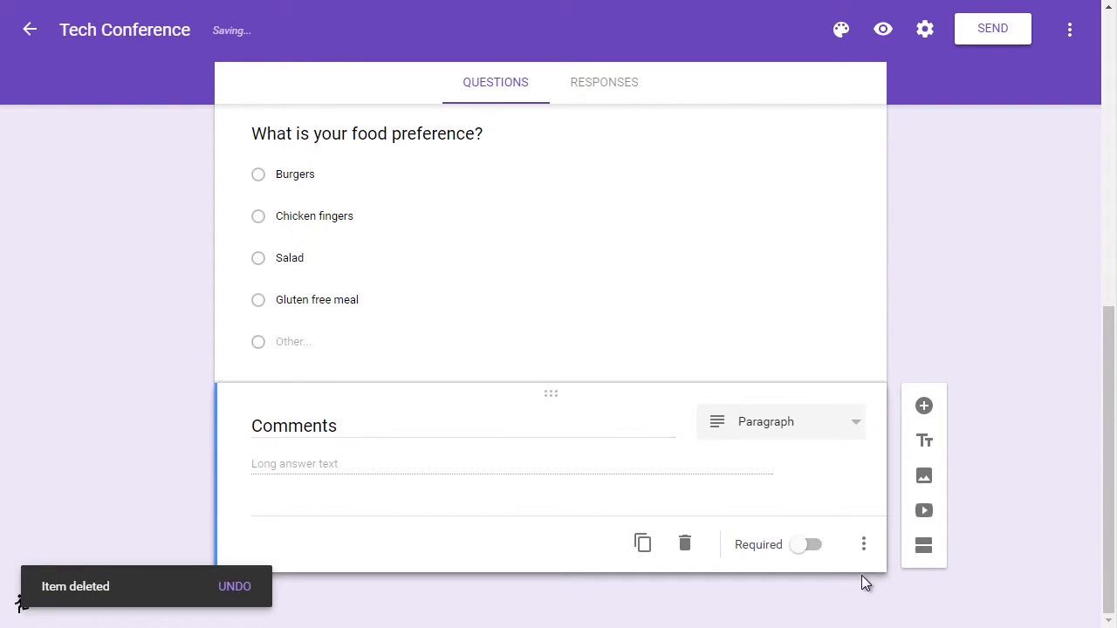
click(924, 475)
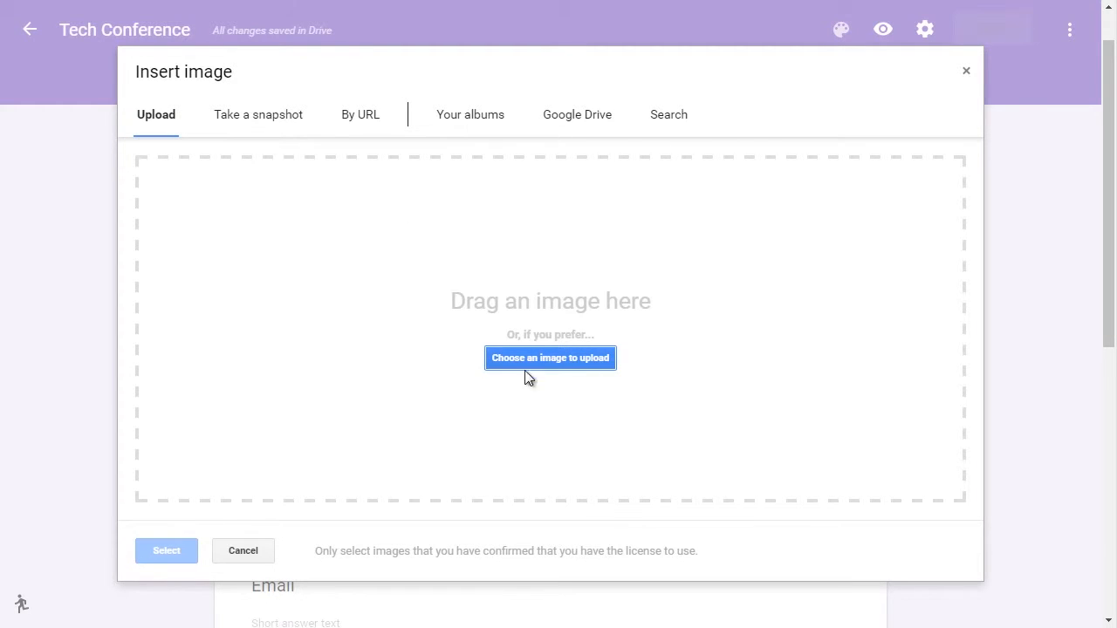
click(964, 73)
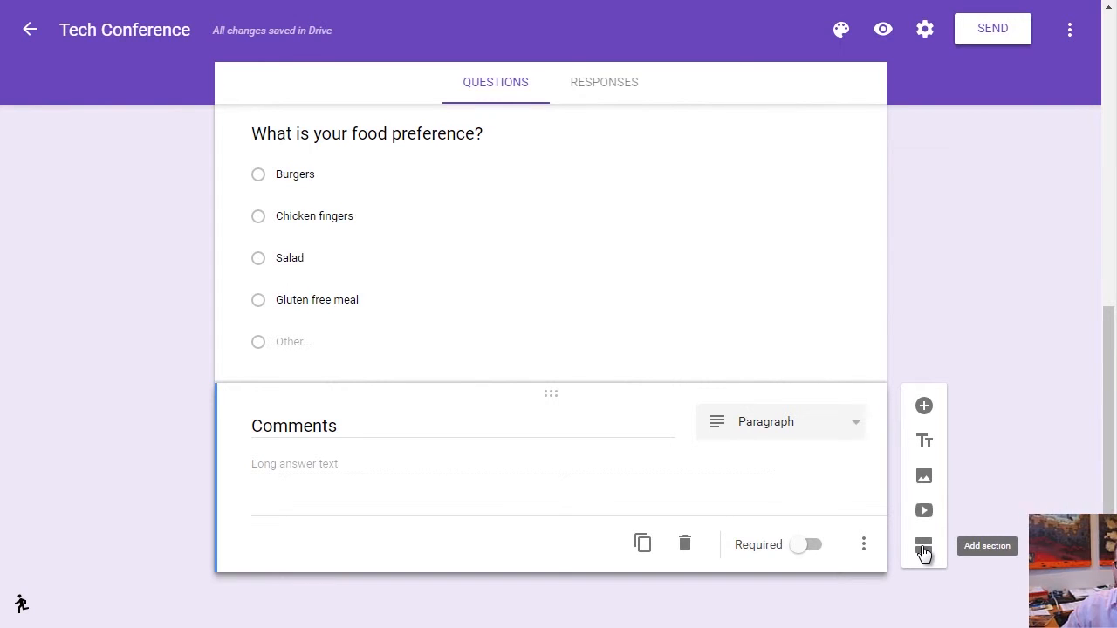
scroll(1020, 428, up, 6)
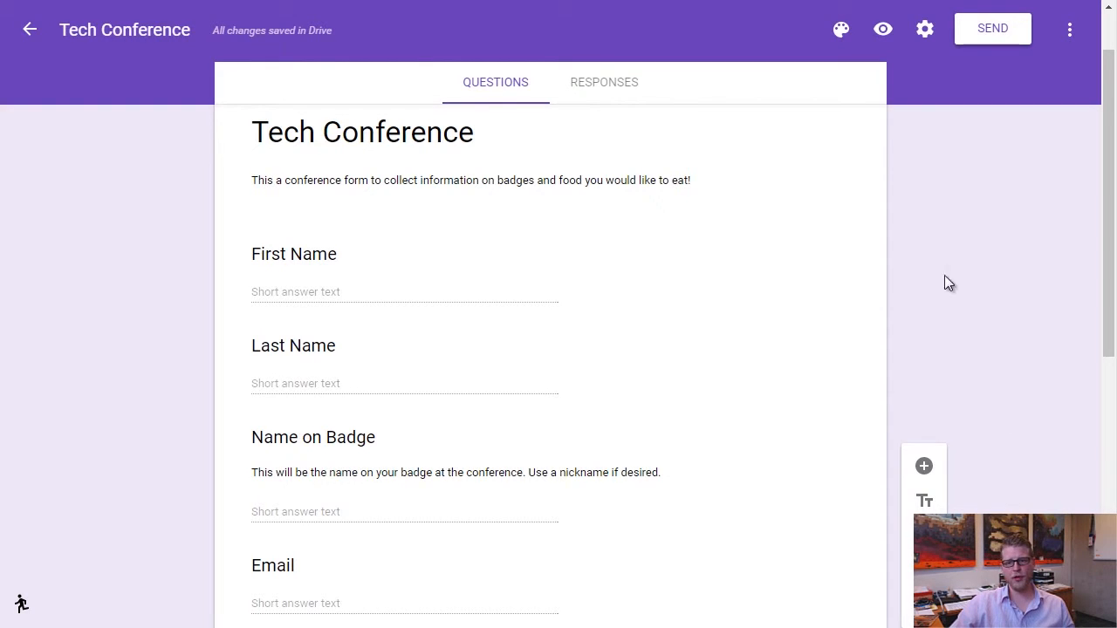
Preview the form and test-submit it to see the required-question warnings.
click(883, 30)
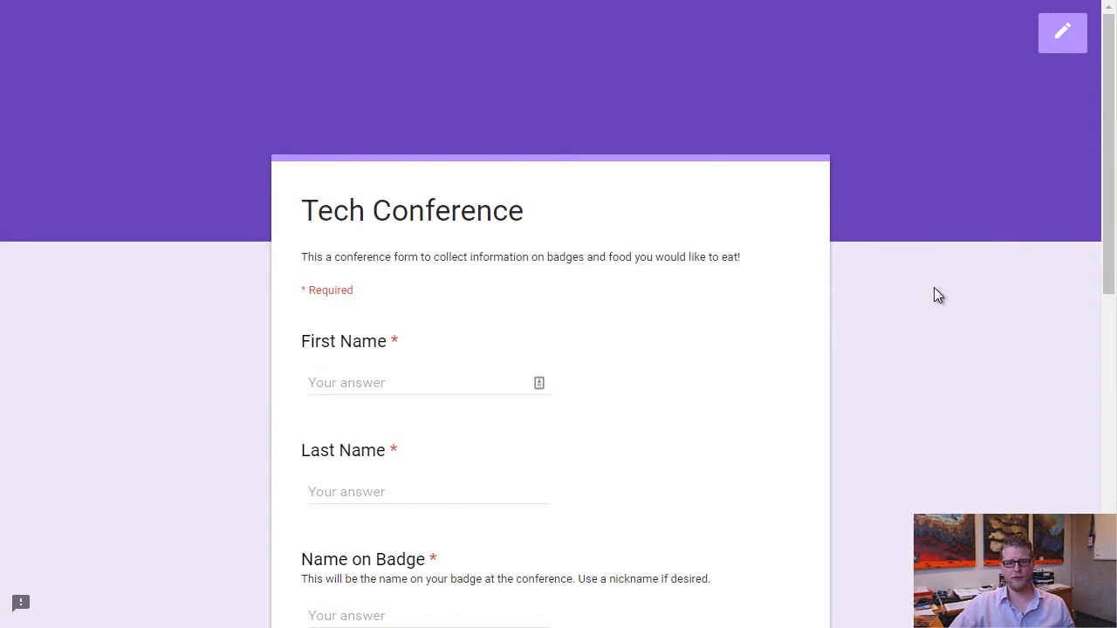
scroll(934, 287, down, 3)
scroll(933, 287, up, 2)
scroll(933, 275, up, 1)
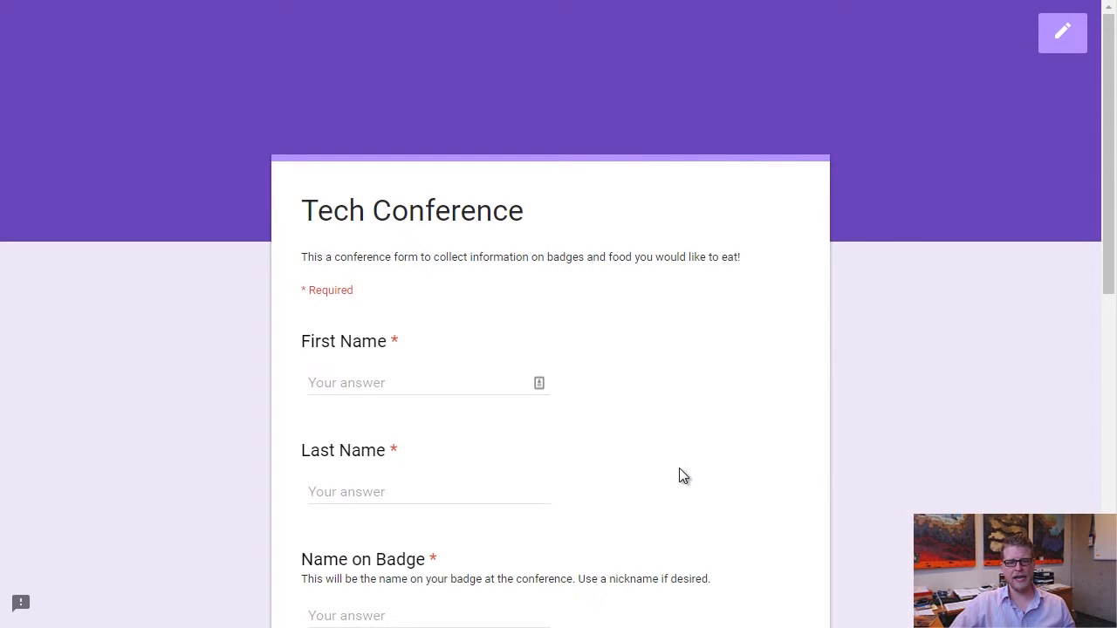
scroll(720, 486, down, 1)
click(321, 297)
click(378, 403)
scroll(634, 417, down, 2)
scroll(616, 416, down, 5)
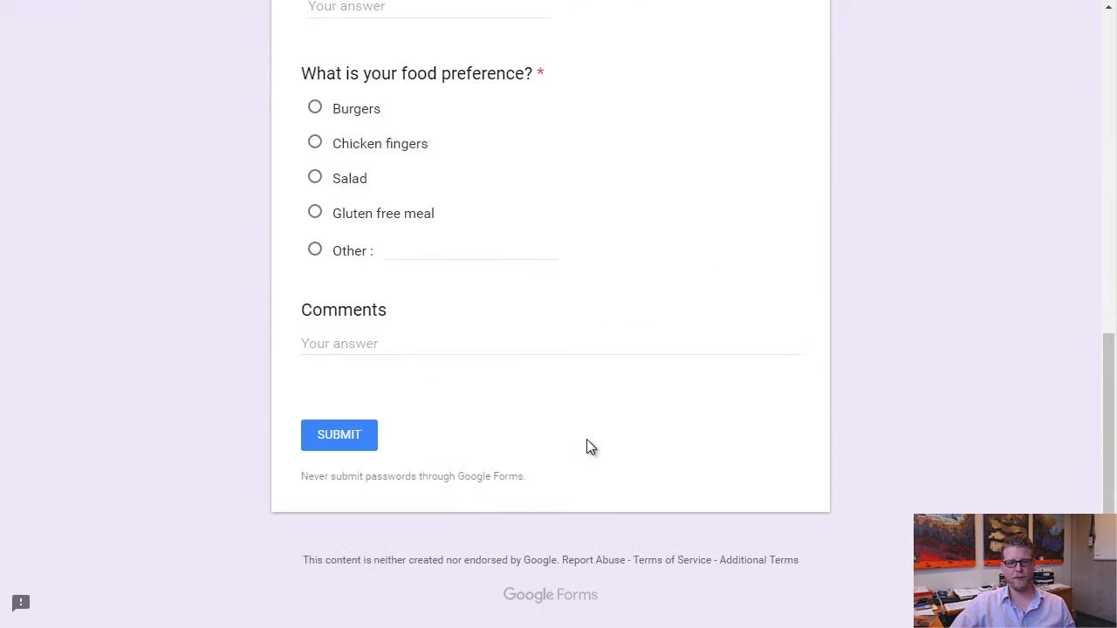
click(341, 436)
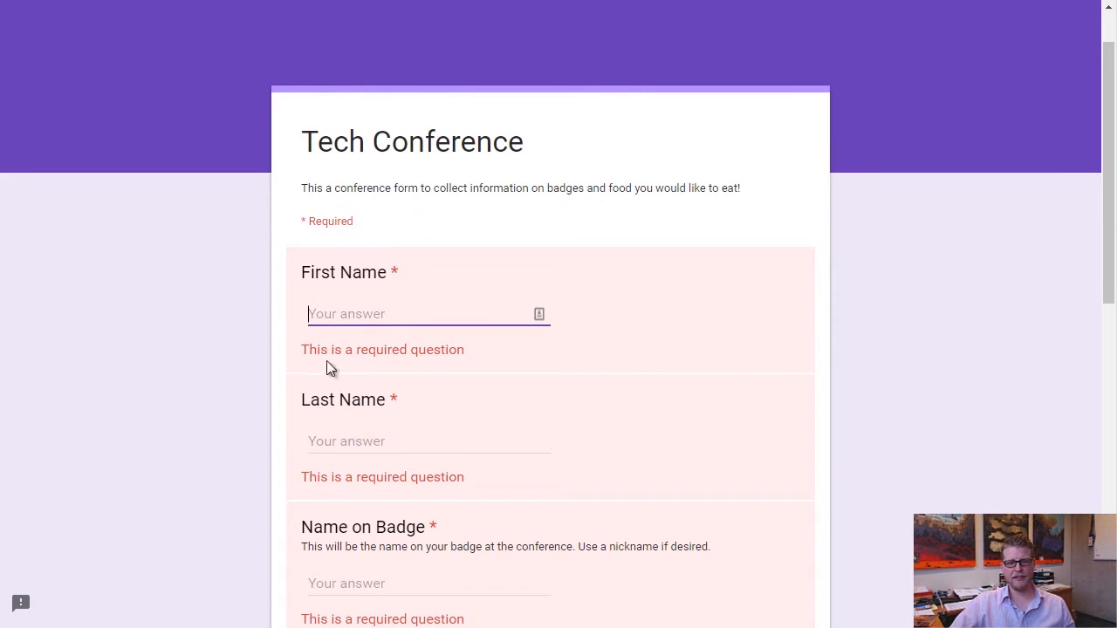
Enter 'fd' in Email to trigger its validation error, then leave the preview, discarding answers.
scroll(429, 367, down, 3)
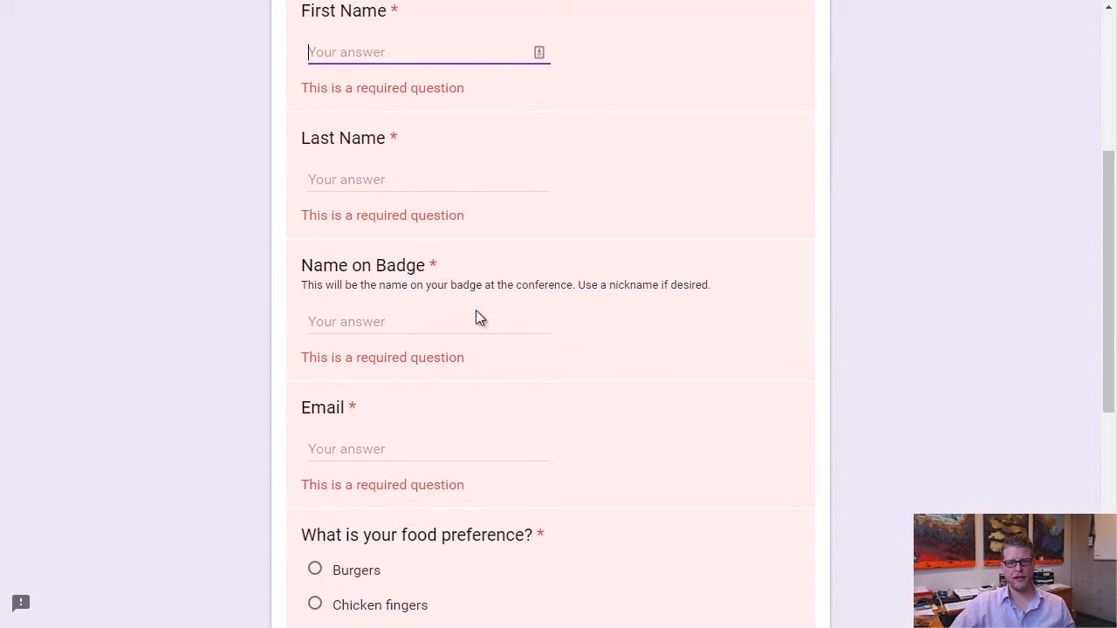
scroll(503, 398, down, 1)
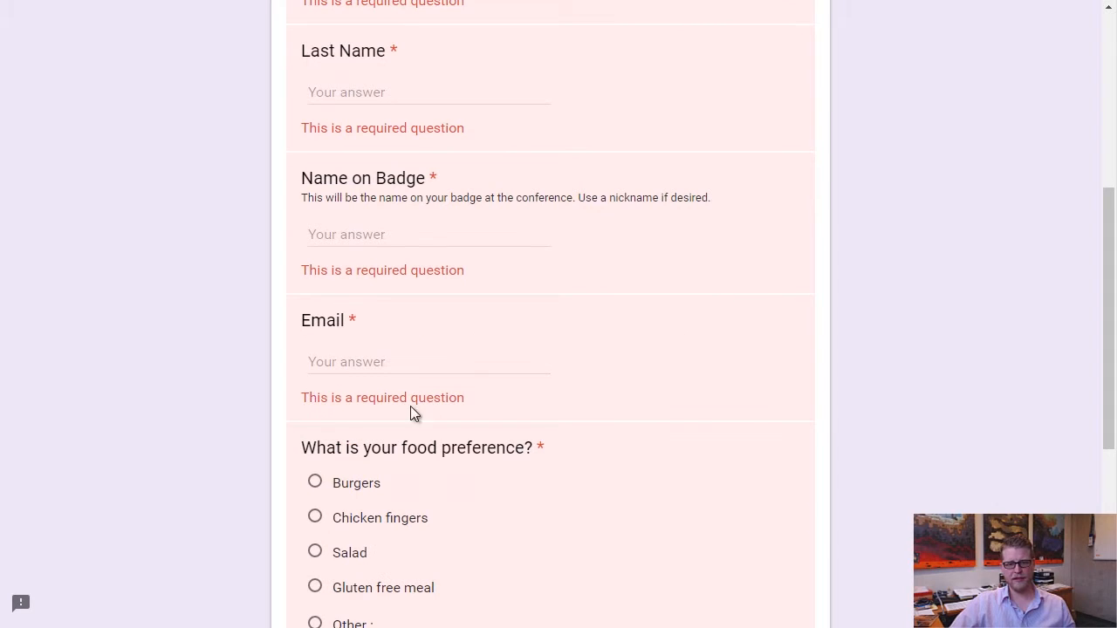
click(376, 365)
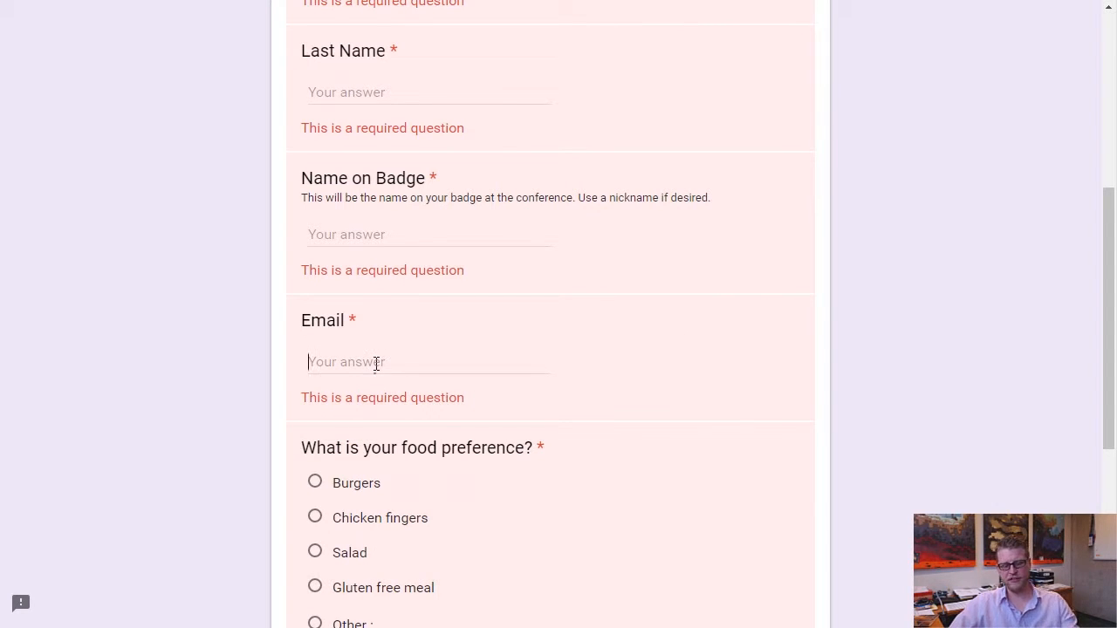
text(fd)
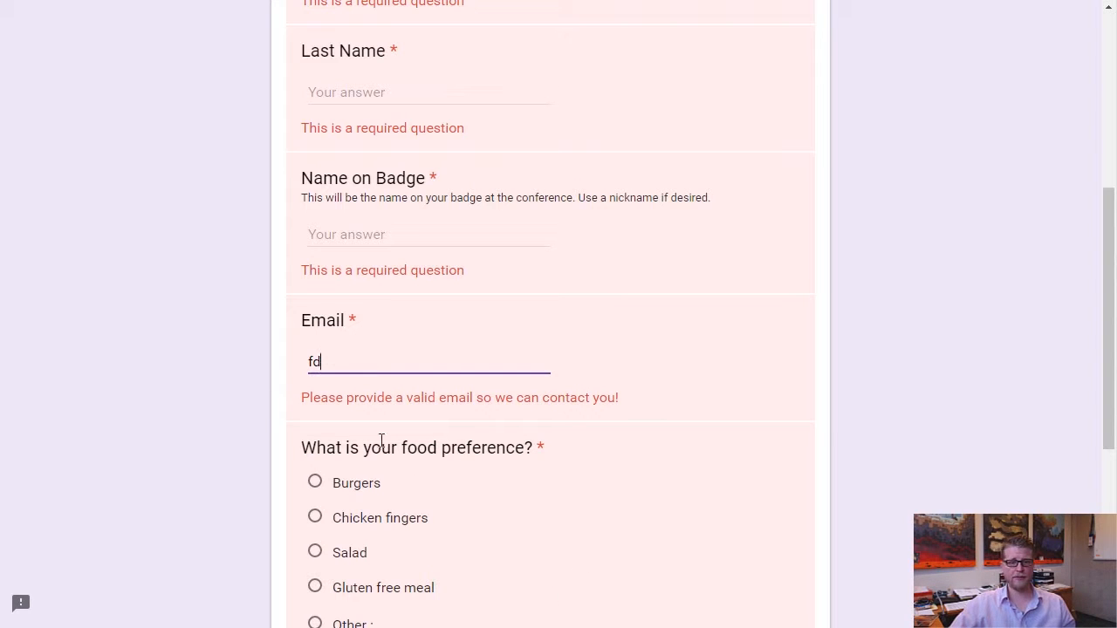
scroll(737, 449, down, 4)
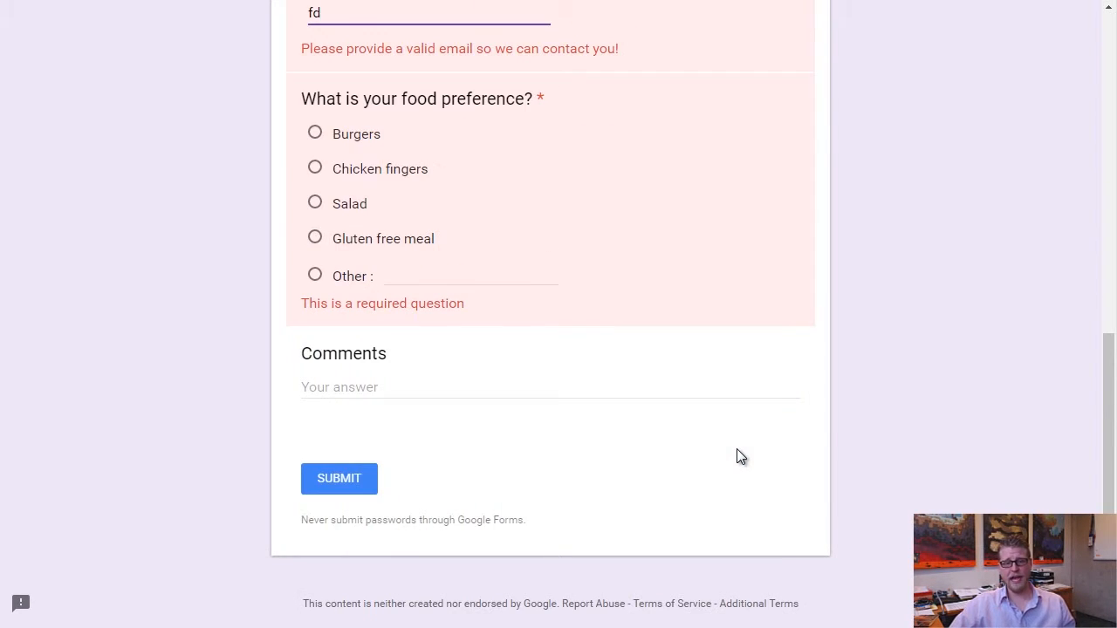
scroll(737, 454, up, 9)
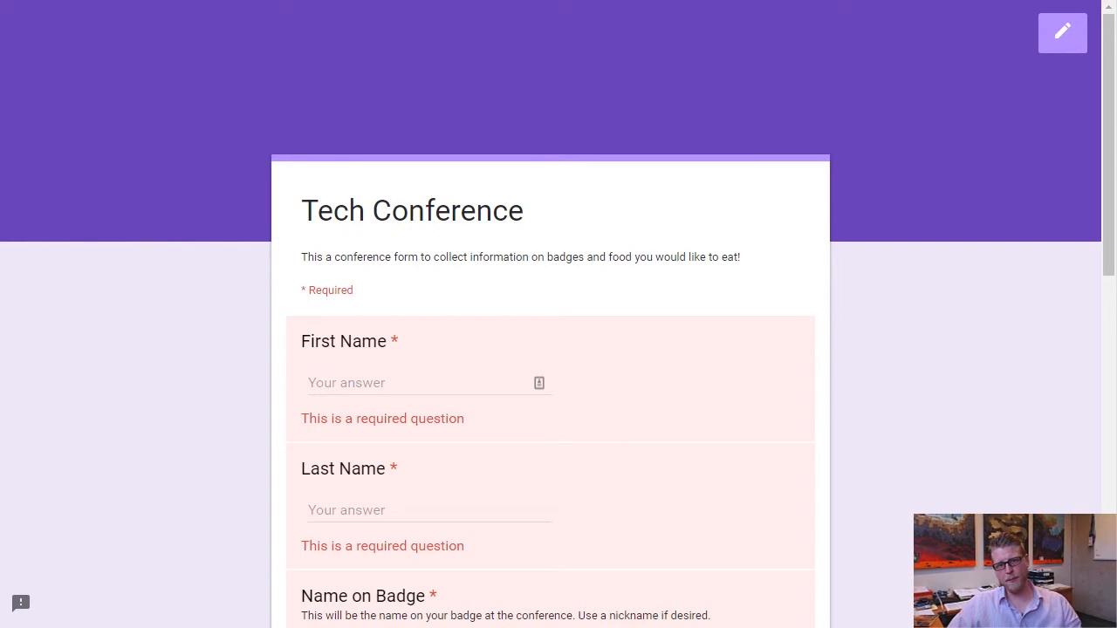
key(ctrl+w)
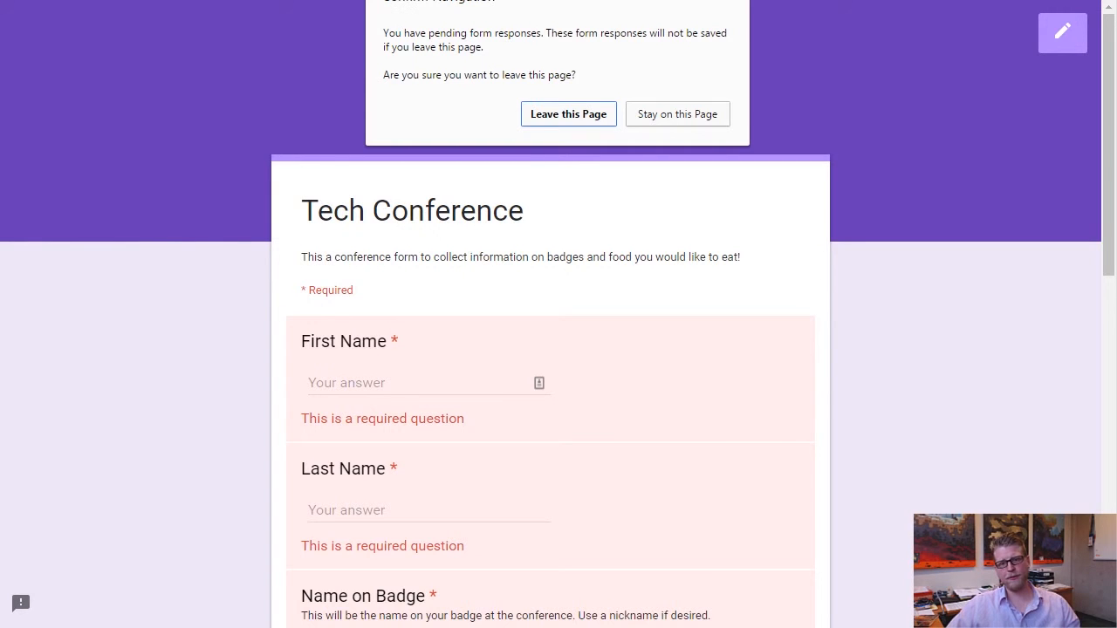
click(567, 115)
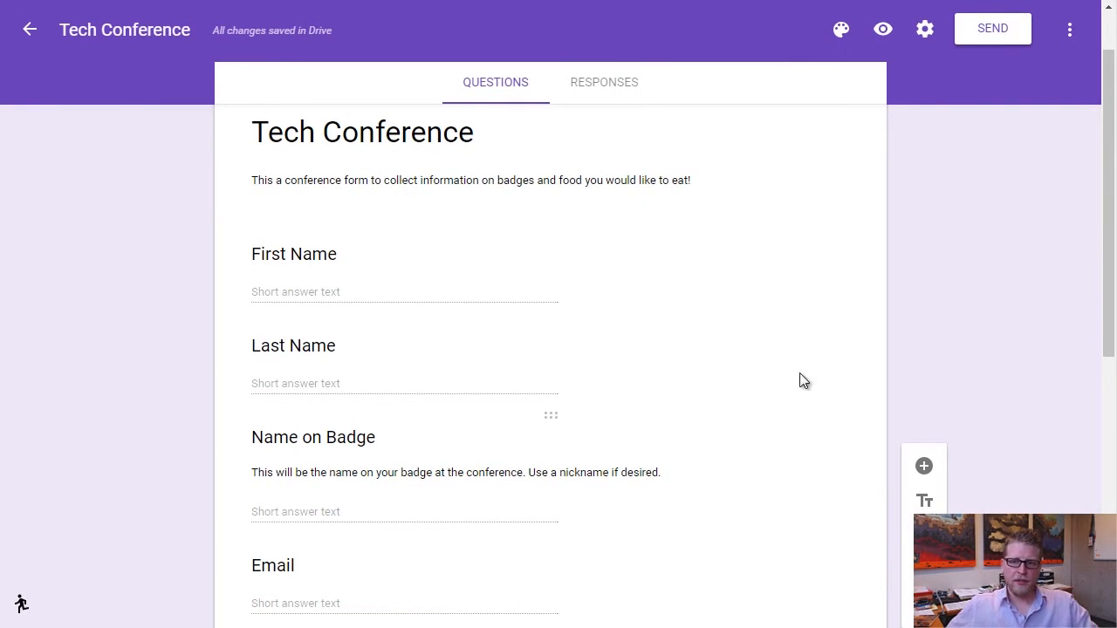
Change the form's theme colour from purple to the indigo swatch.
scroll(717, 314, up, 2)
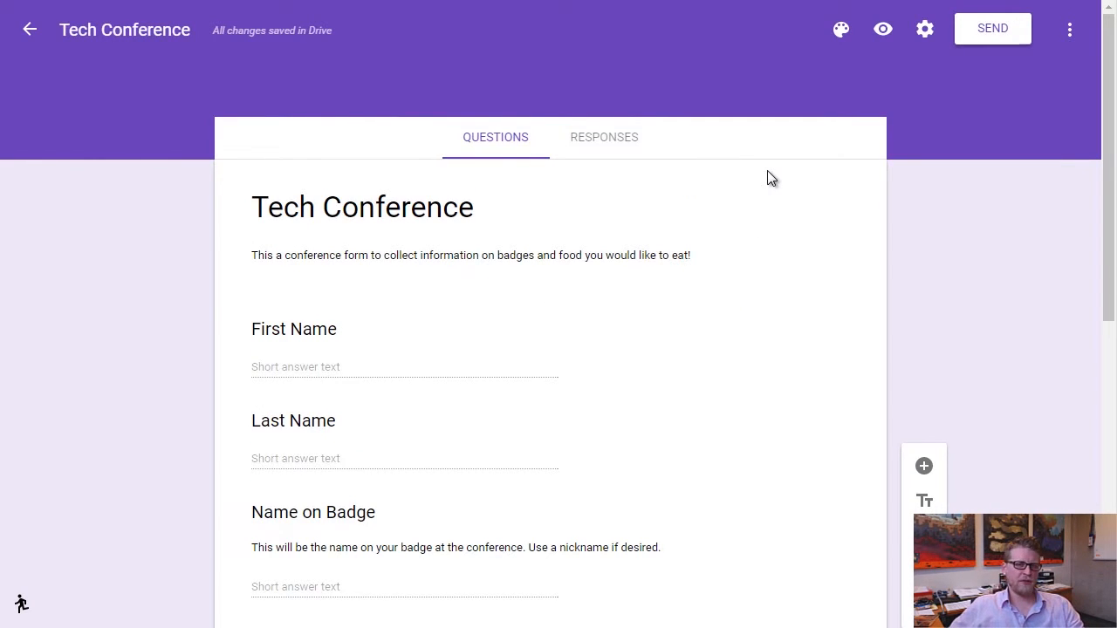
click(840, 31)
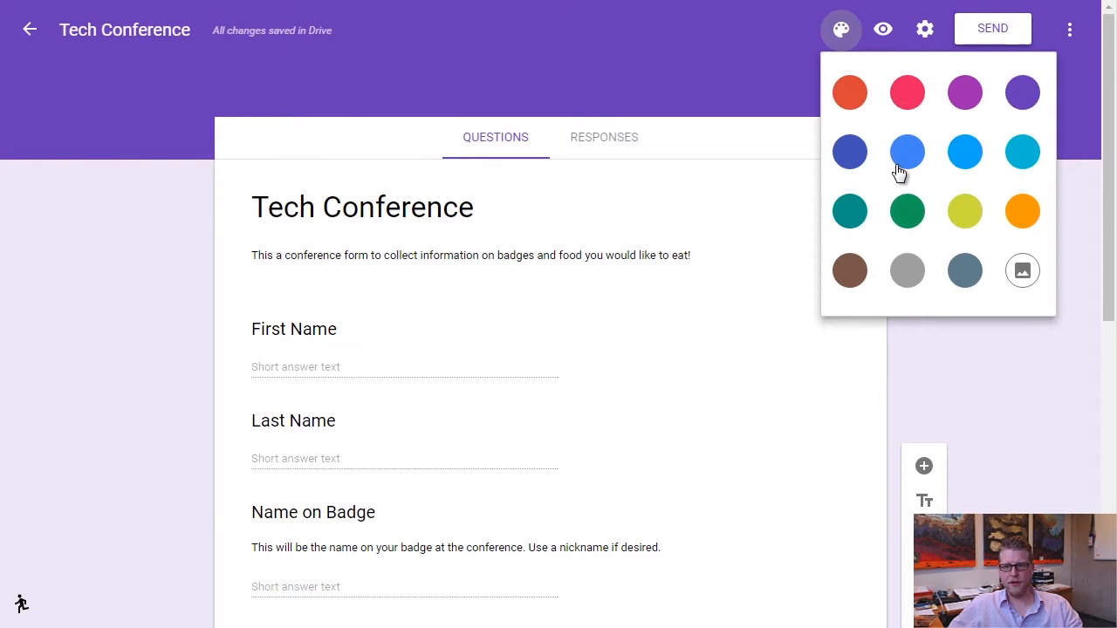
click(853, 157)
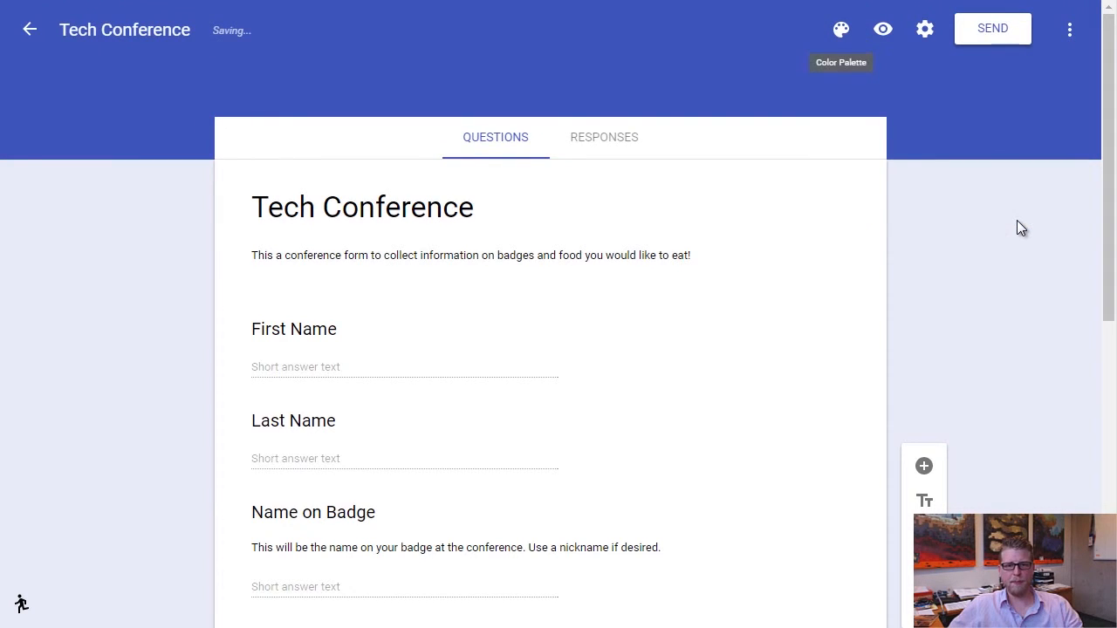
click(842, 30)
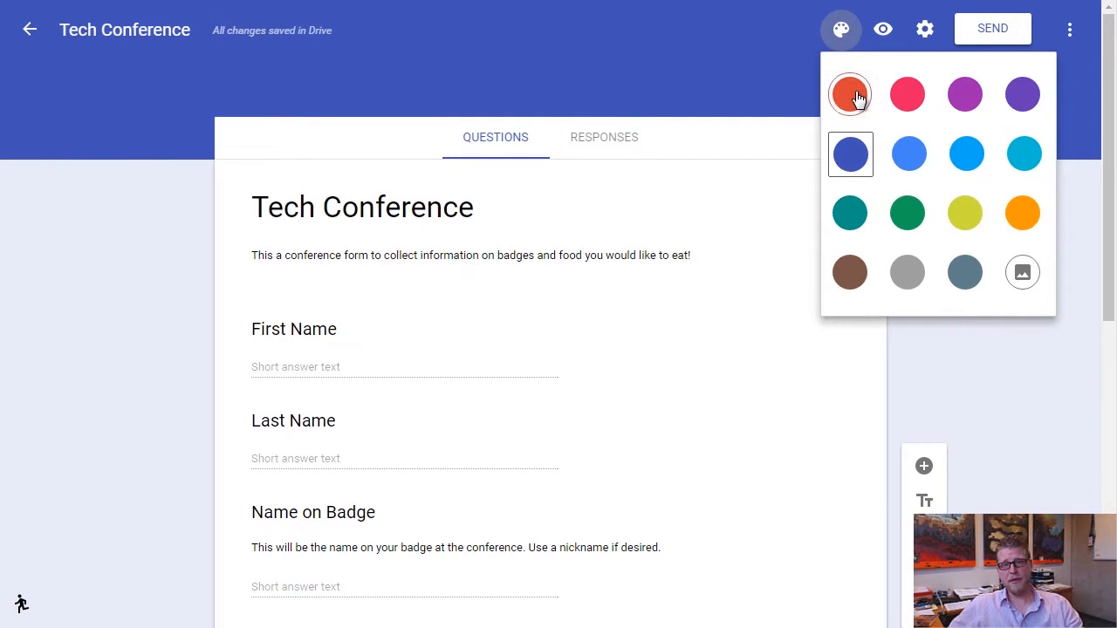
Set the form header image to the weathered bricks picture (15_bricks.png).
click(1022, 274)
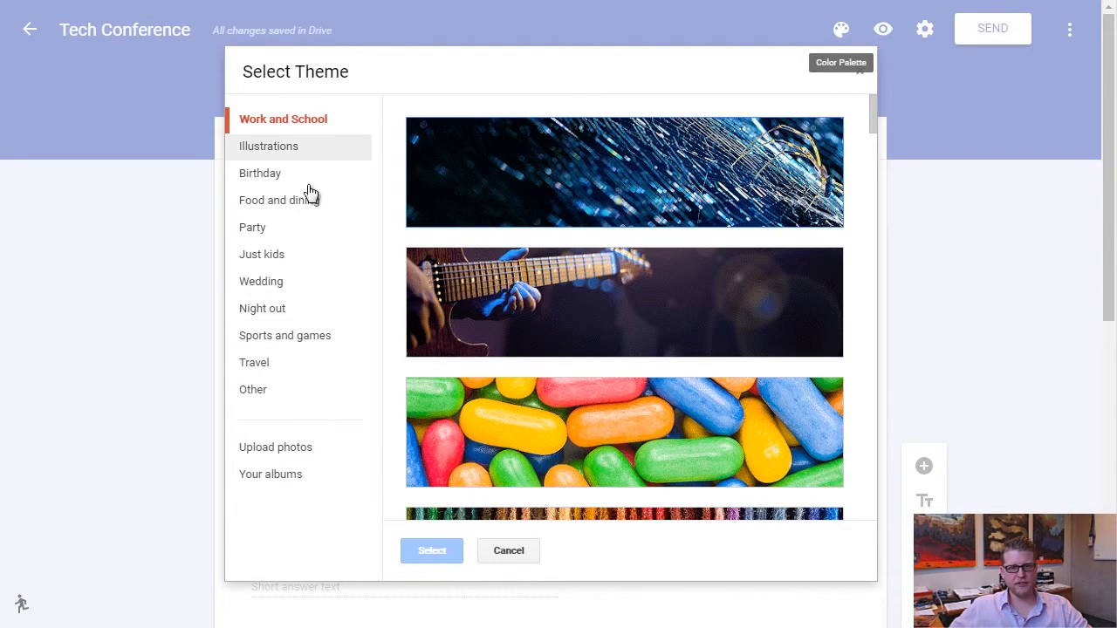
scroll(675, 262, down, 9)
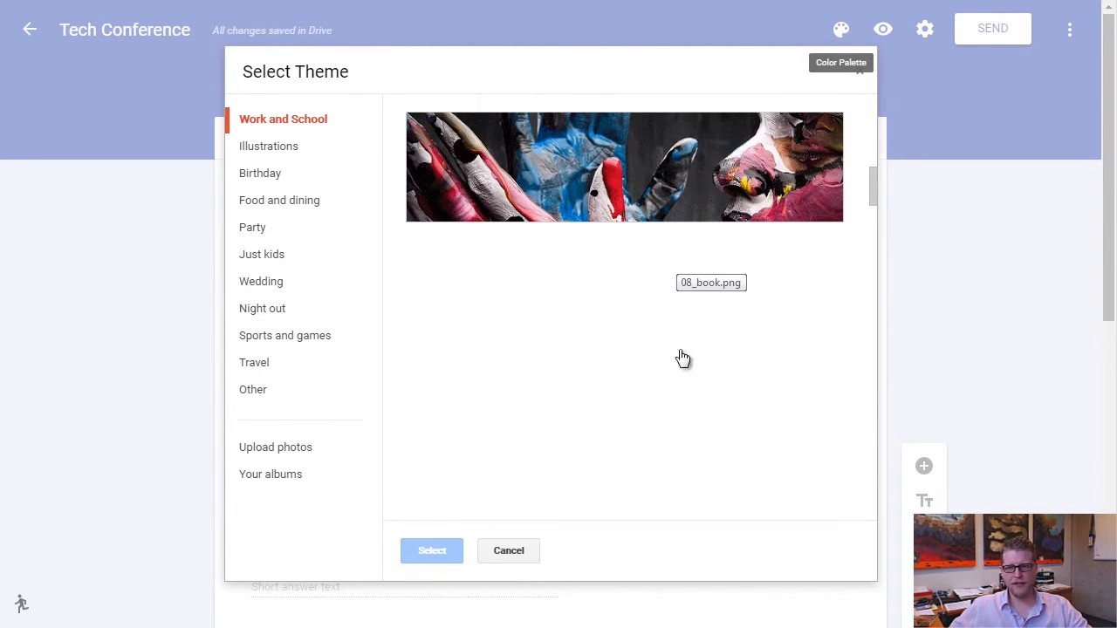
scroll(584, 336, down, 2)
scroll(783, 339, down, 9)
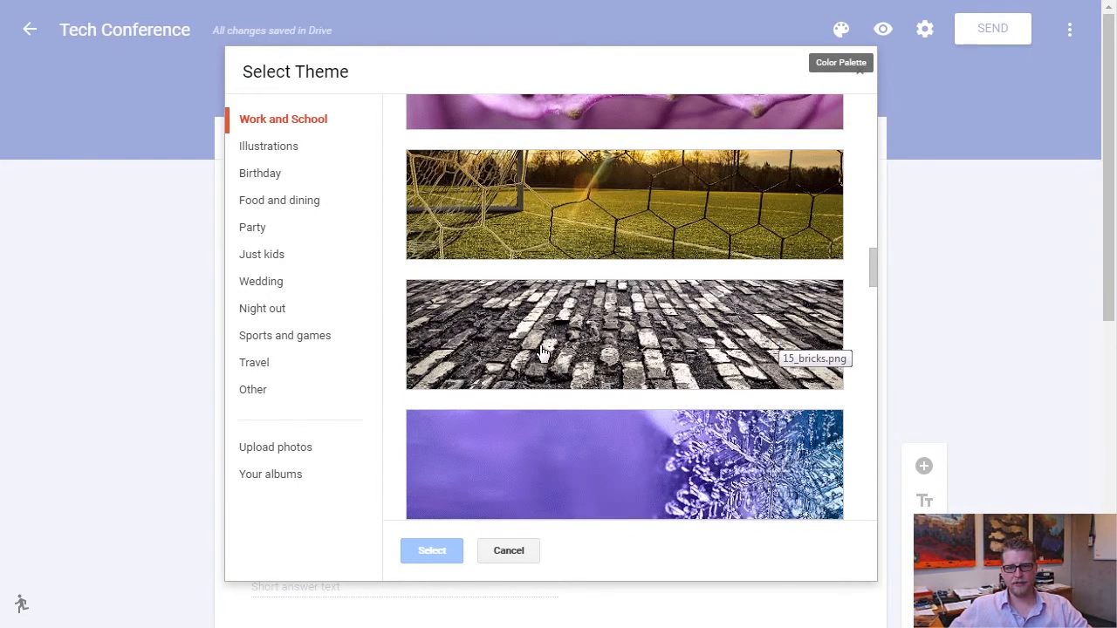
click(541, 353)
click(440, 552)
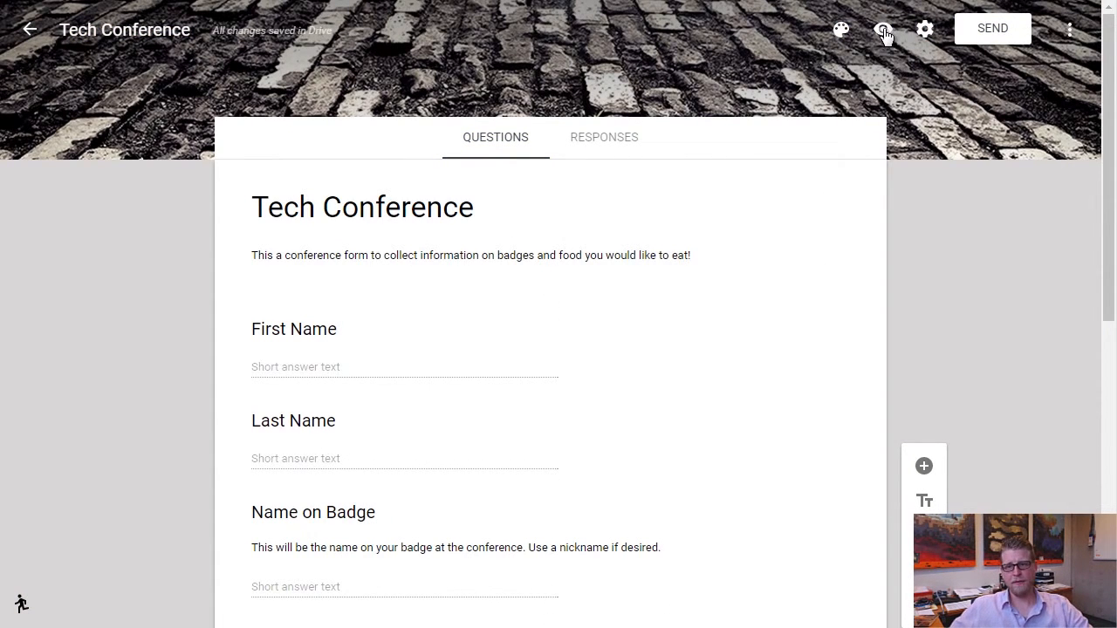
click(884, 31)
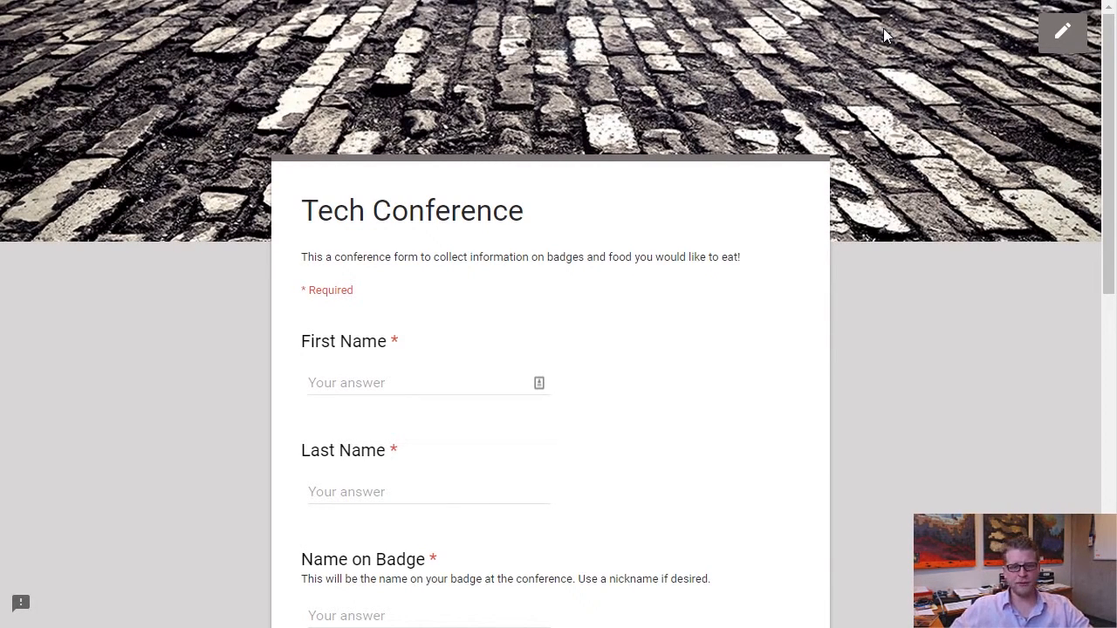
scroll(830, 99, down, 8)
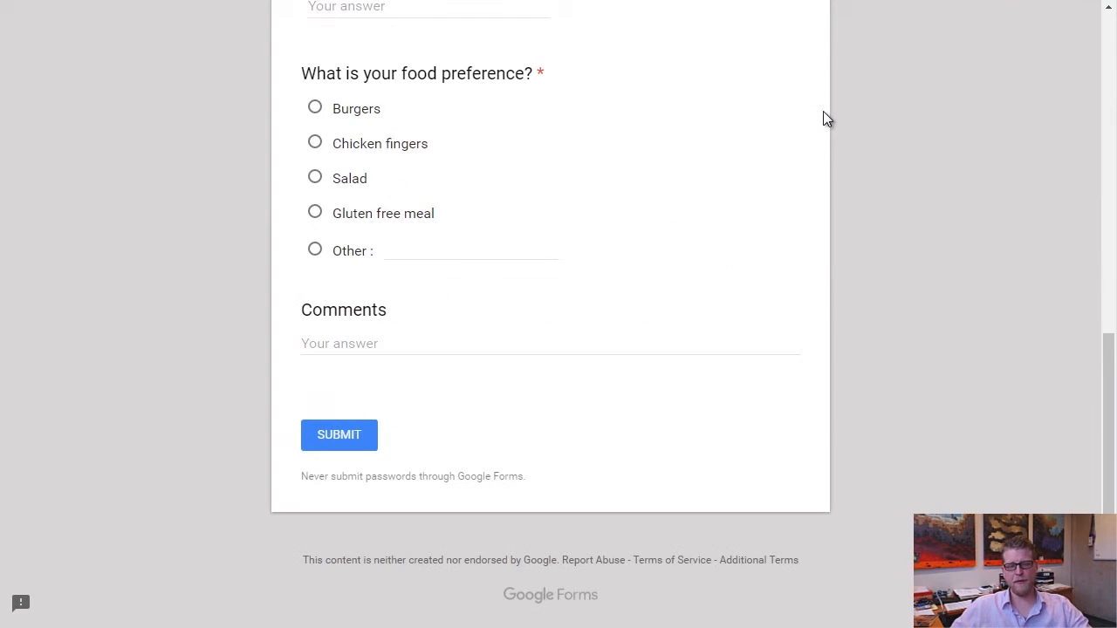
scroll(785, 154, up, 8)
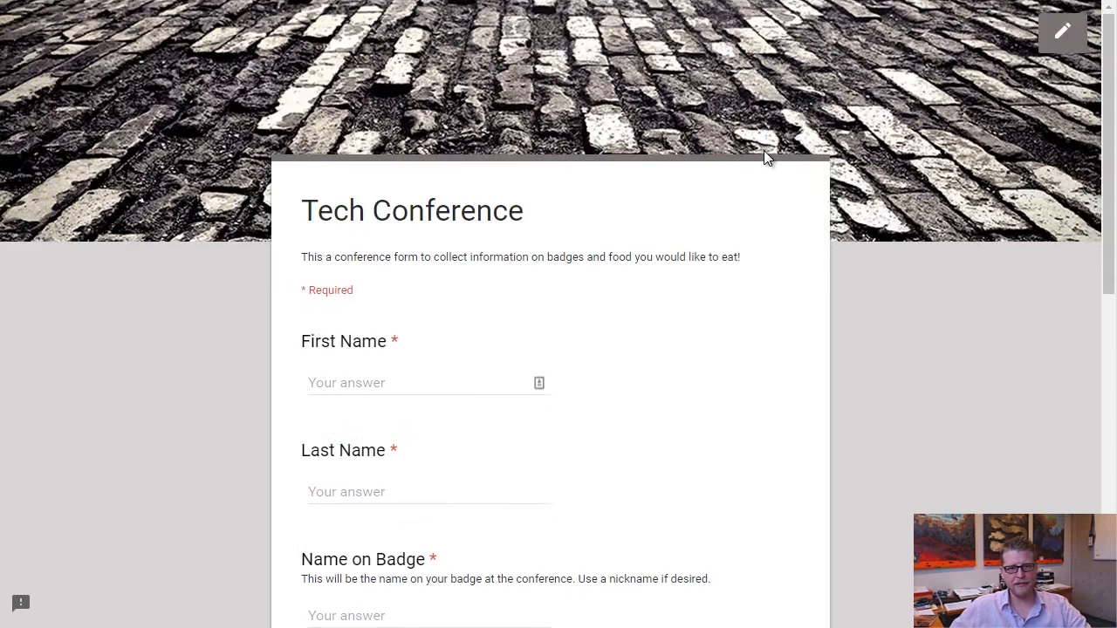
key(ctrl+w)
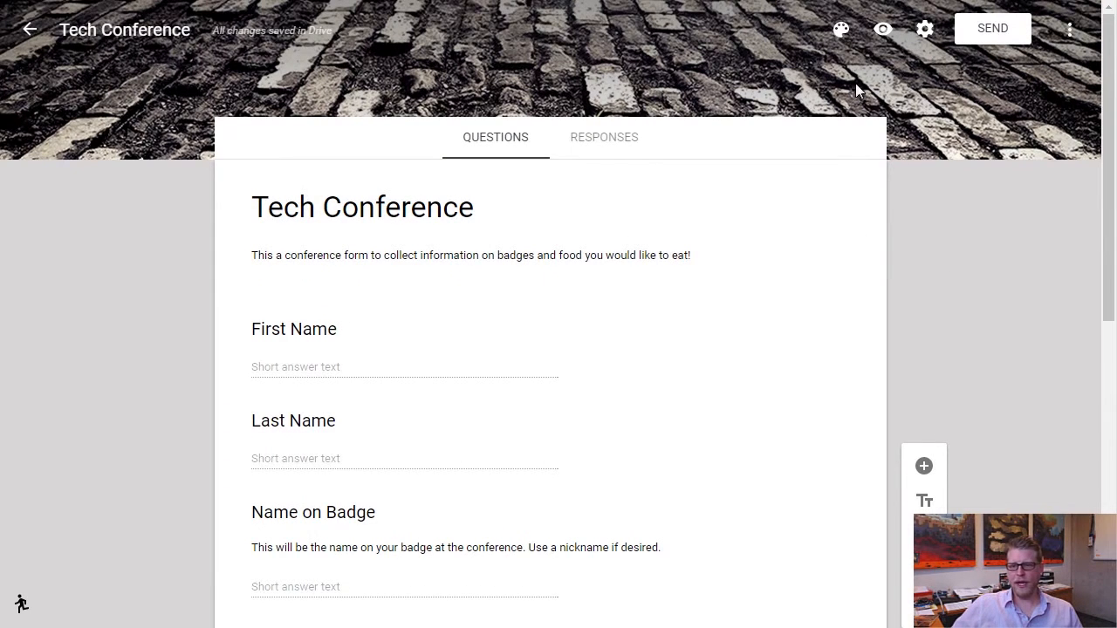
click(924, 28)
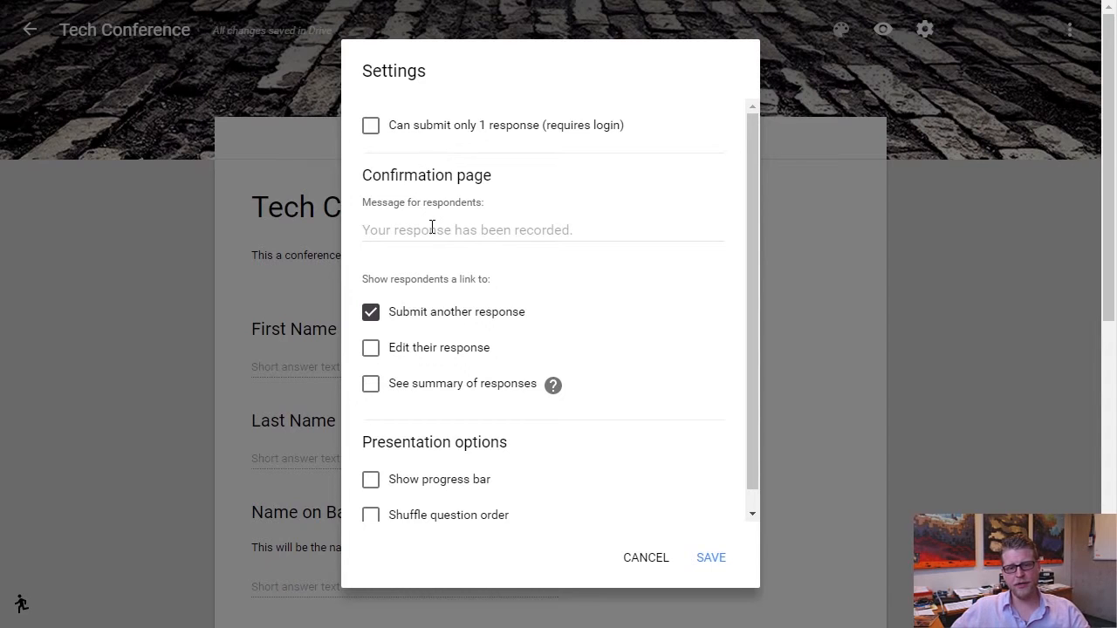
Scroll through the Settings to review the confirmation page options.
scroll(438, 236, down, 1)
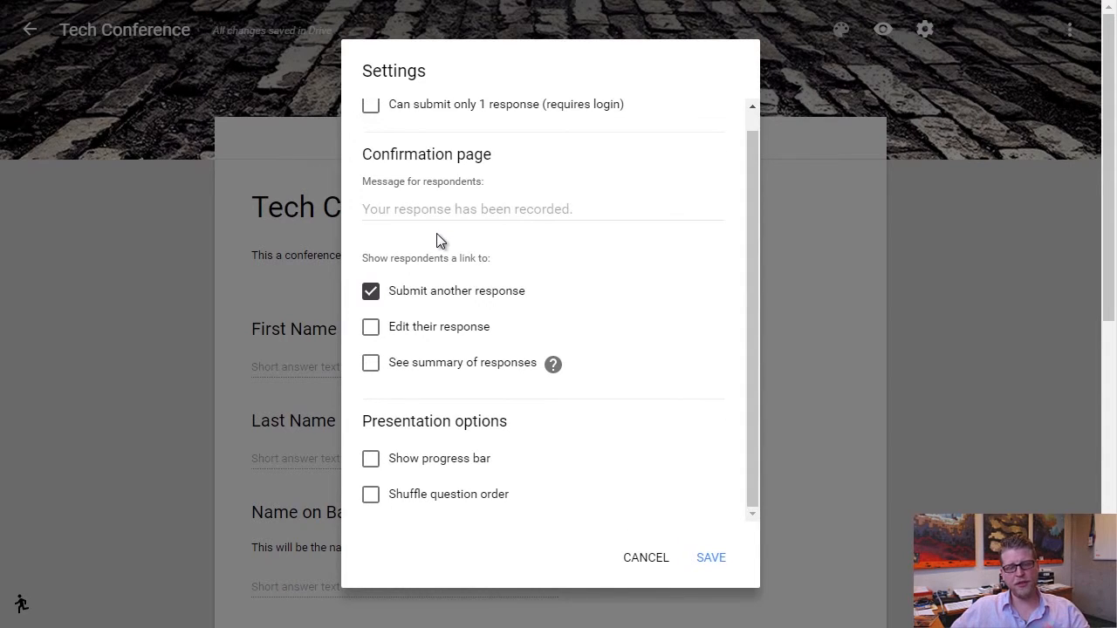
scroll(438, 235, up, 1)
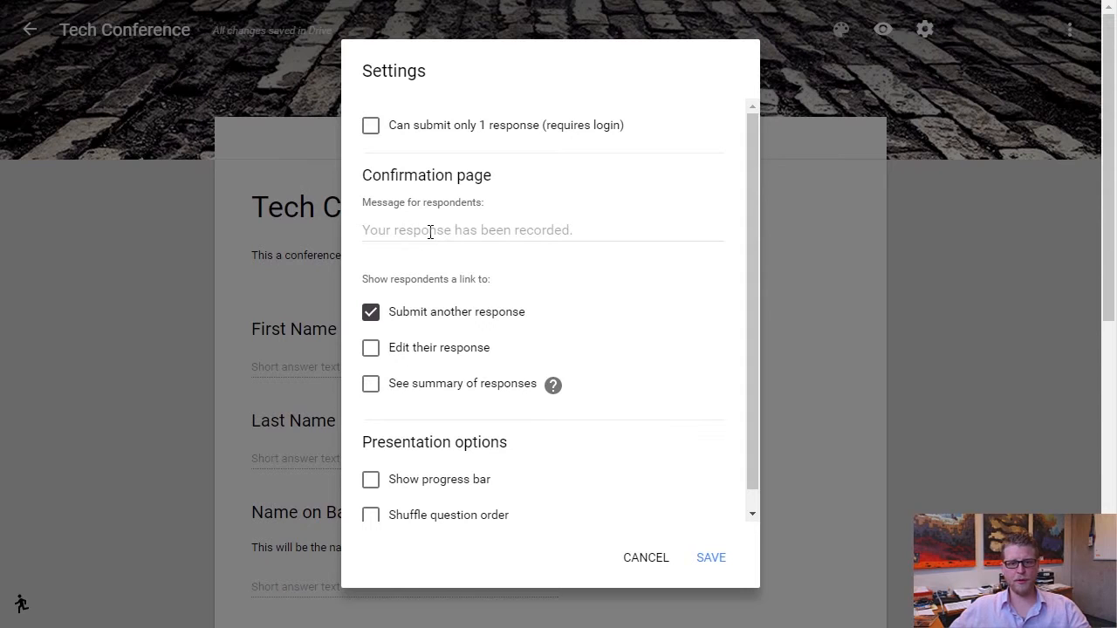
Enter 'Thanks, your name badge will be completed as requested!' as the message for respondents.
click(507, 230)
text(Thanks, your name badge will be completed as )
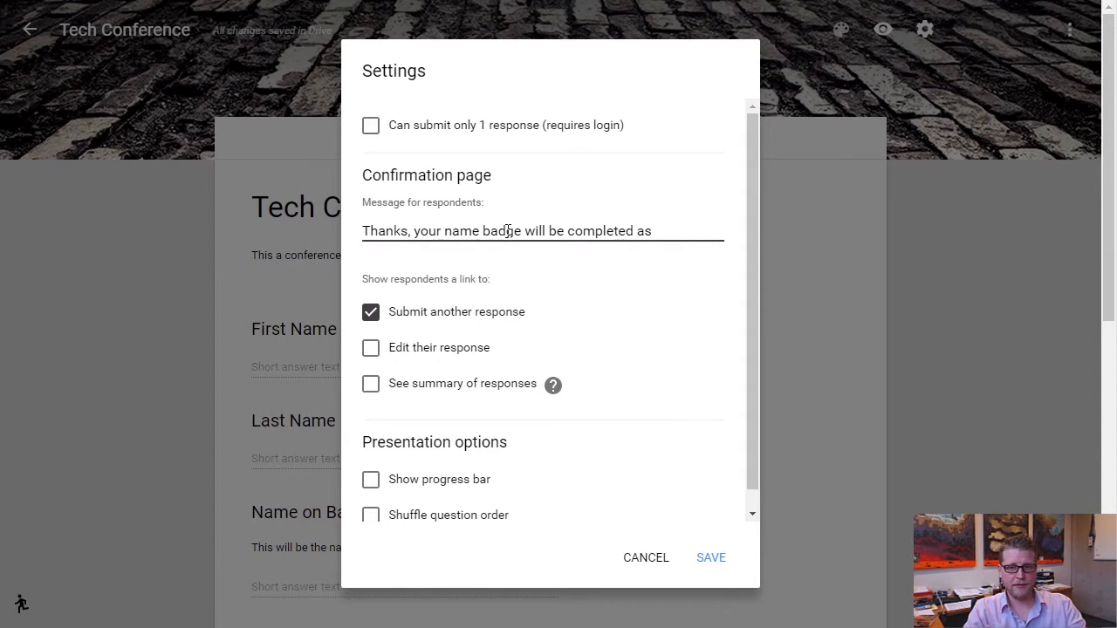
text(requested!)
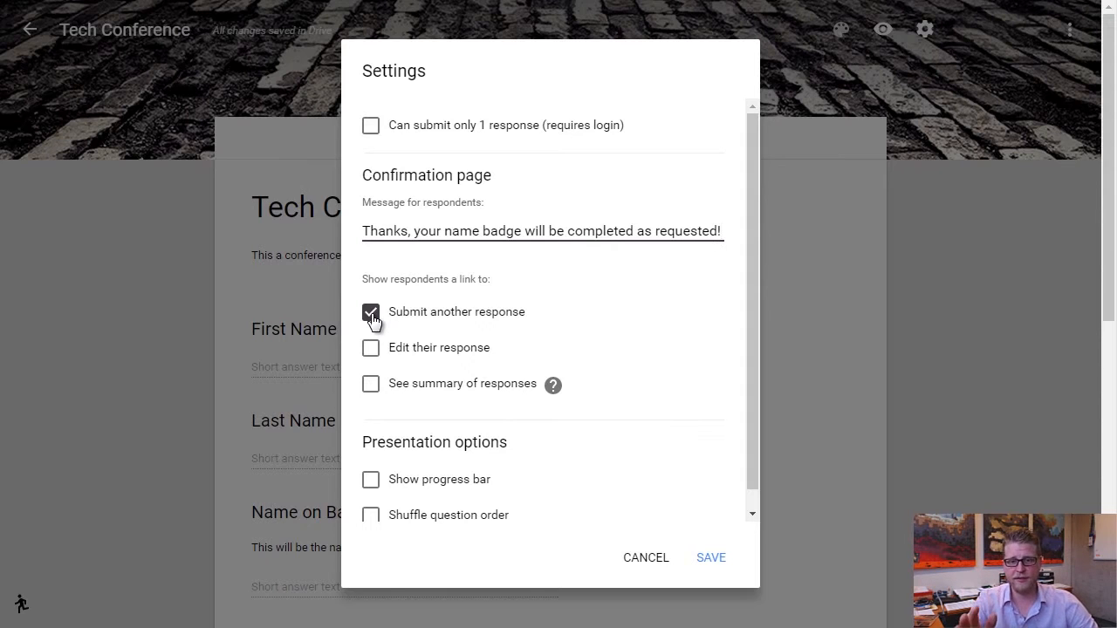
Enable 'Edit their response' for respondents and save the form settings.
click(374, 352)
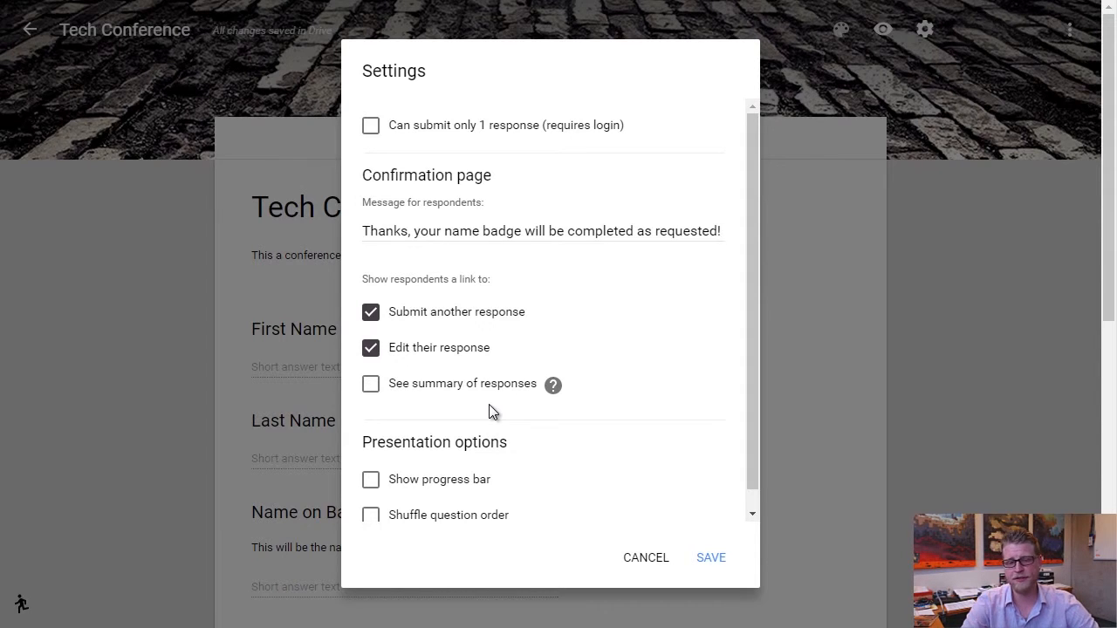
scroll(536, 367, down, 1)
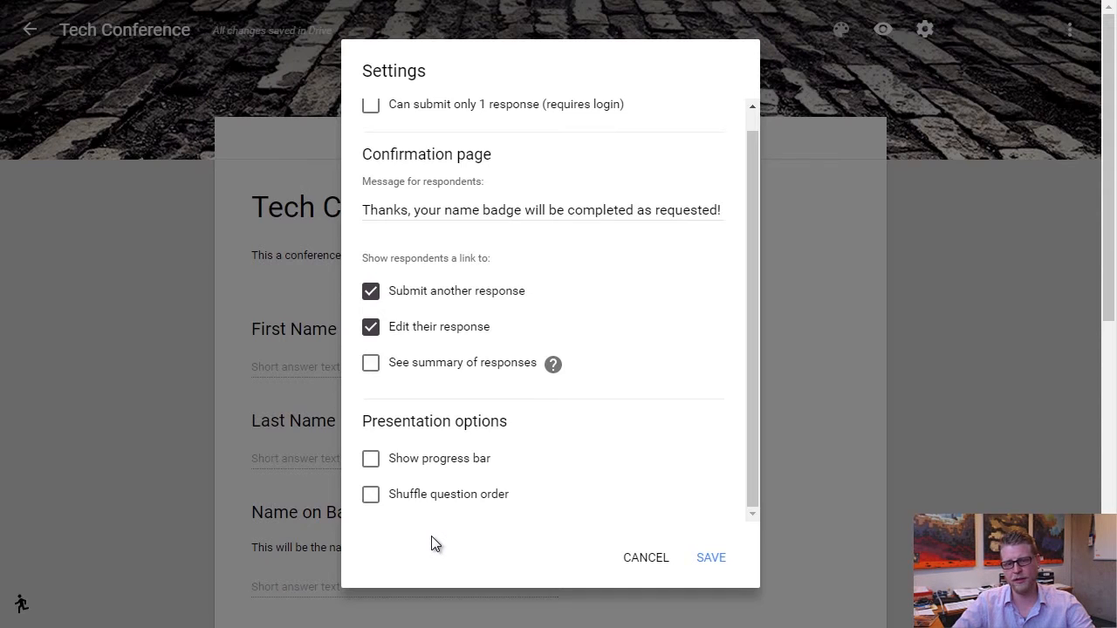
click(711, 559)
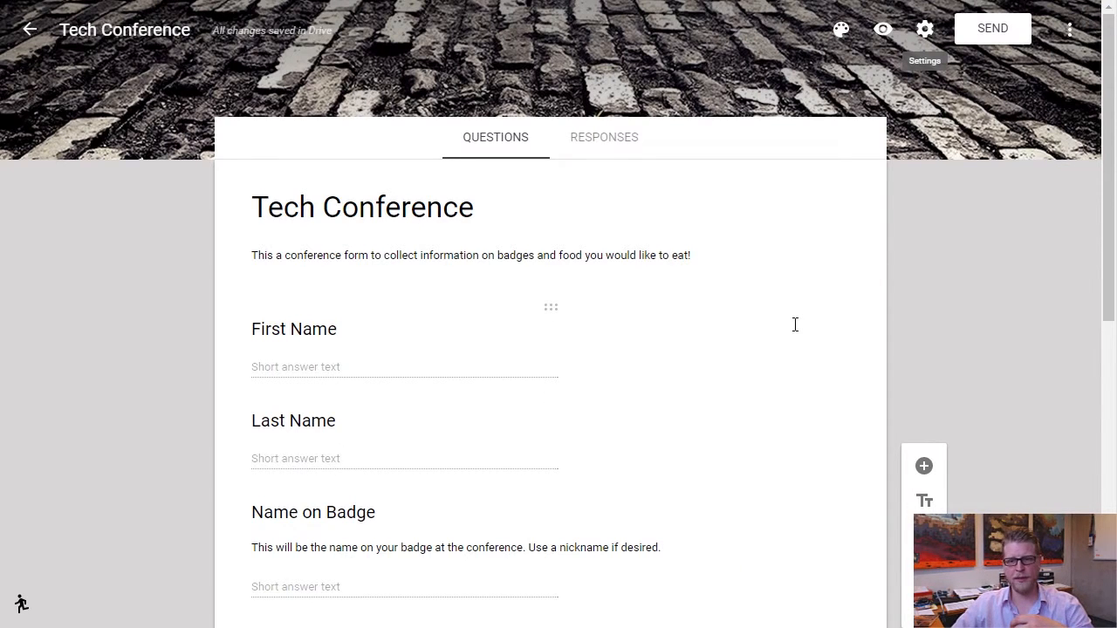
On the Responses tab, switch the Tech Conference form to Not accepting responses.
scroll(794, 325, down, 6)
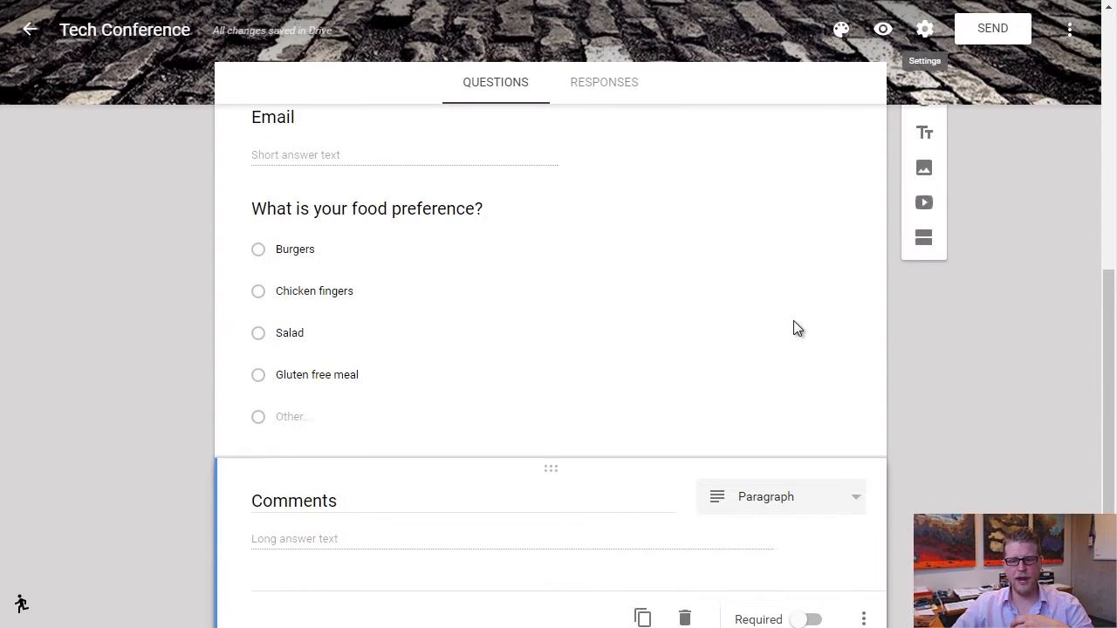
scroll(793, 320, down, 1)
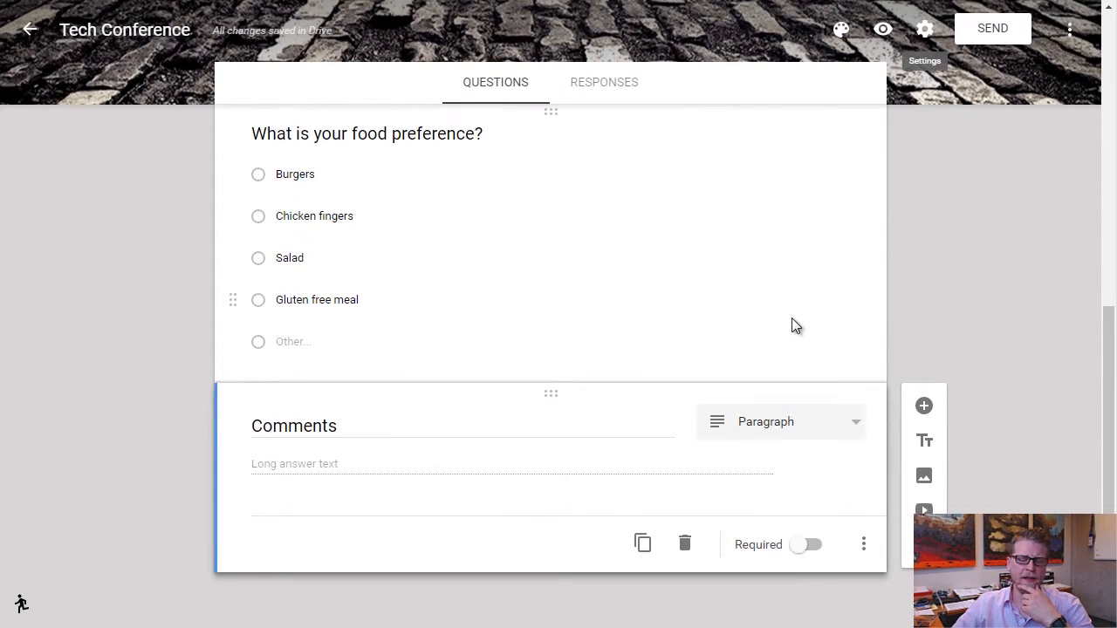
scroll(794, 321, up, 7)
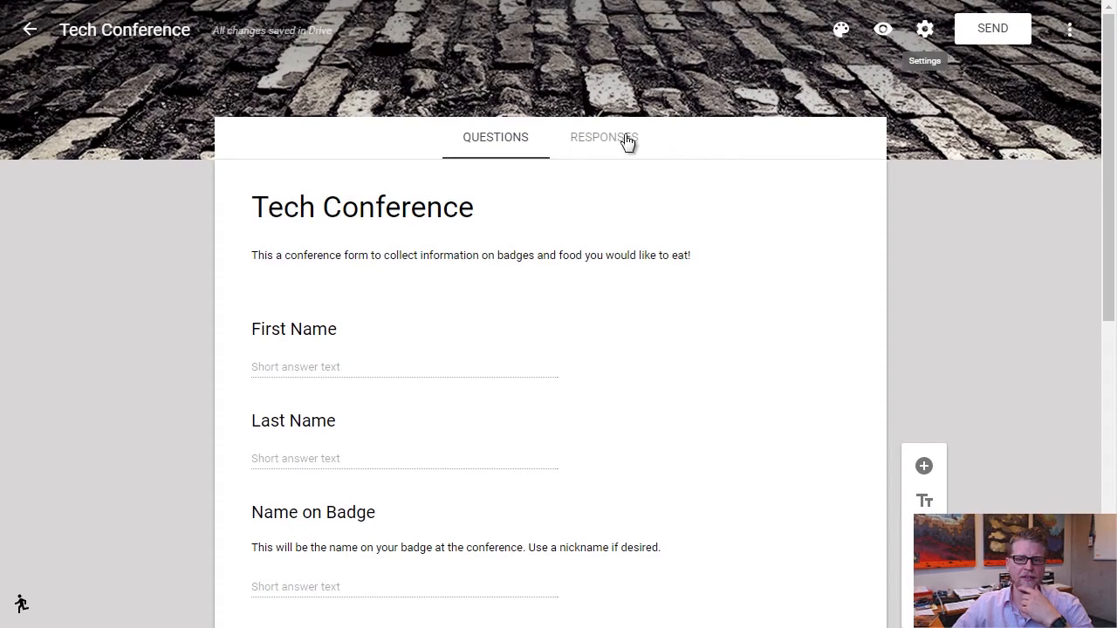
click(602, 142)
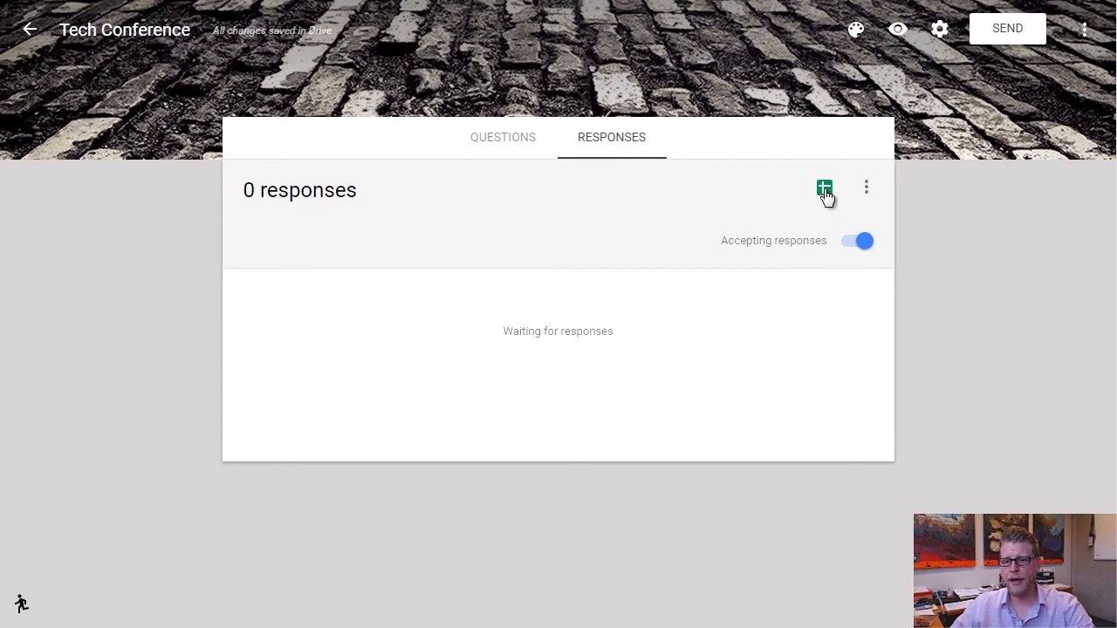
click(859, 243)
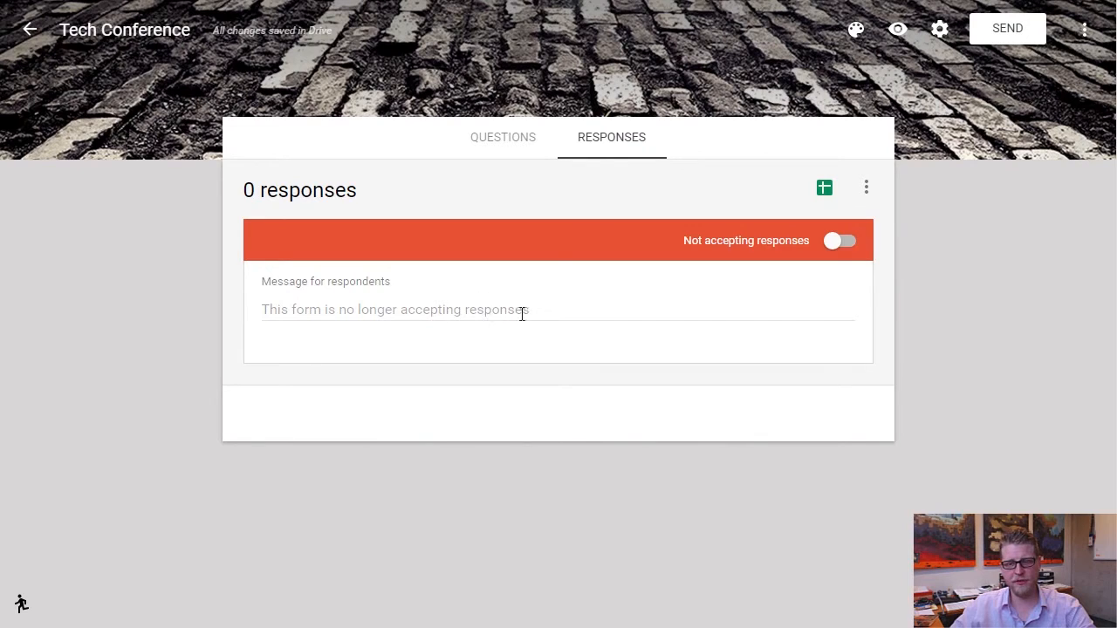
Turn Accepting responses back on and review the ⋮ response options without deleting anything.
click(843, 246)
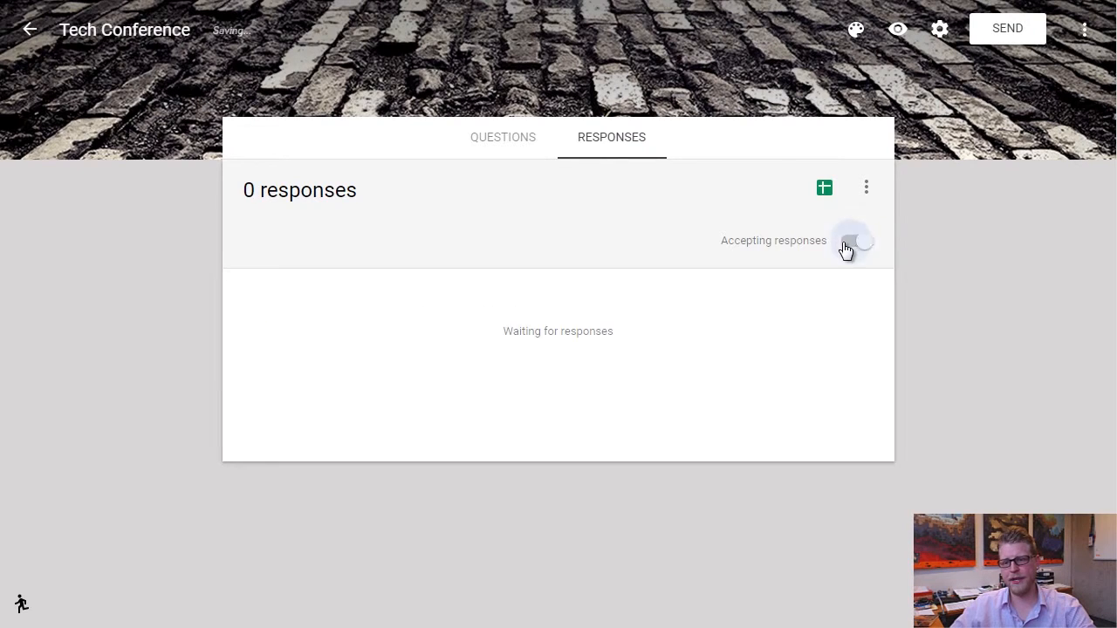
click(866, 192)
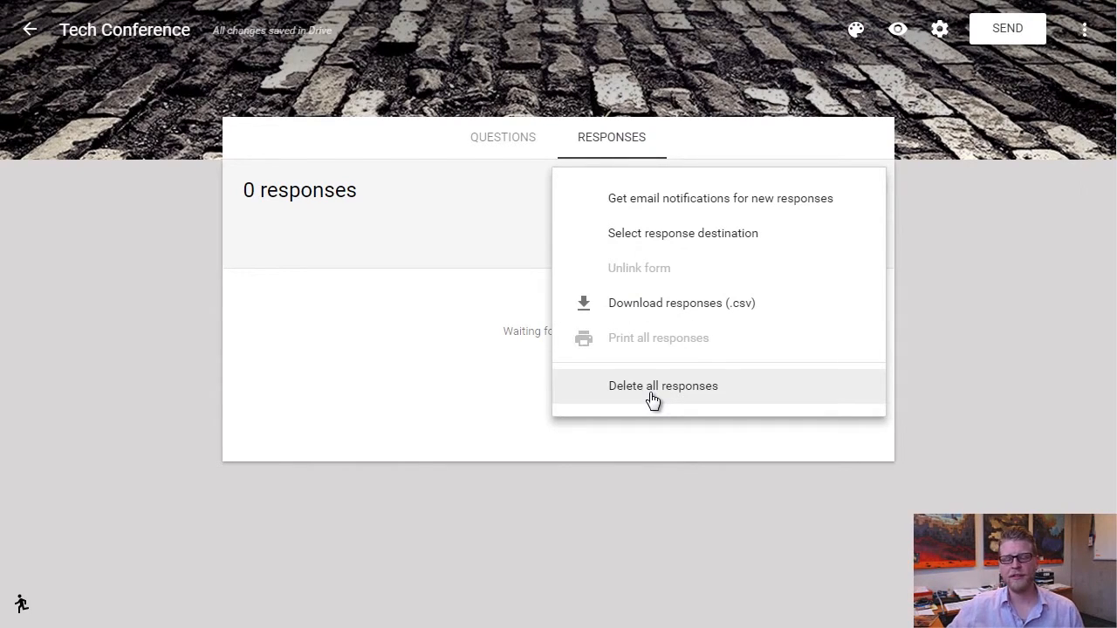
click(518, 244)
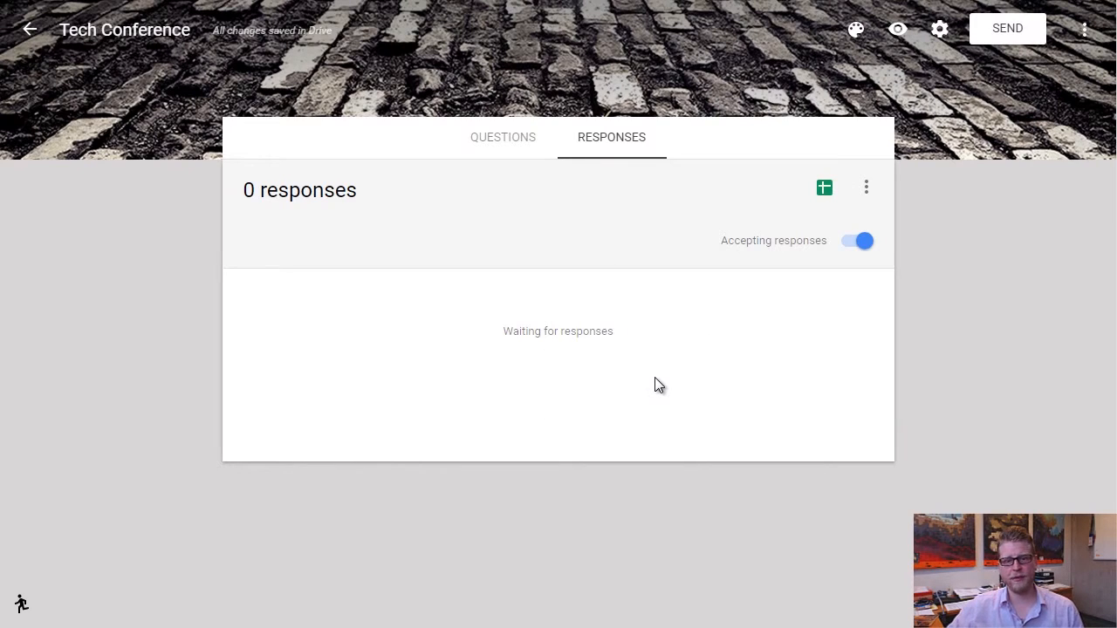
Create and open a new linked spreadsheet named 'Tech Conference (Responses)'.
click(825, 191)
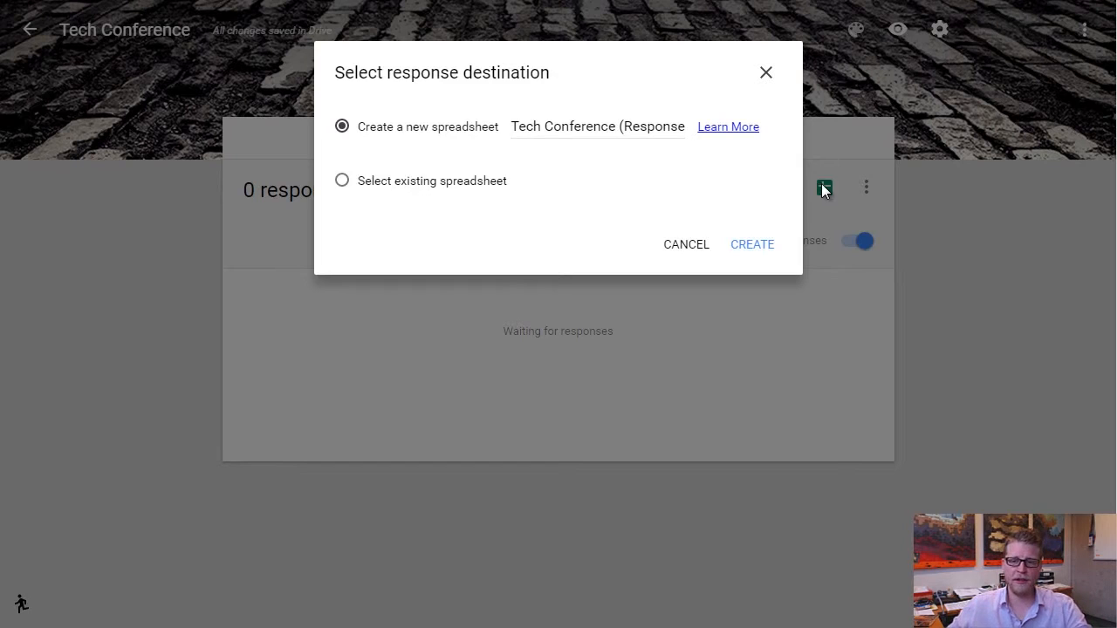
drag(514, 127, 689, 173)
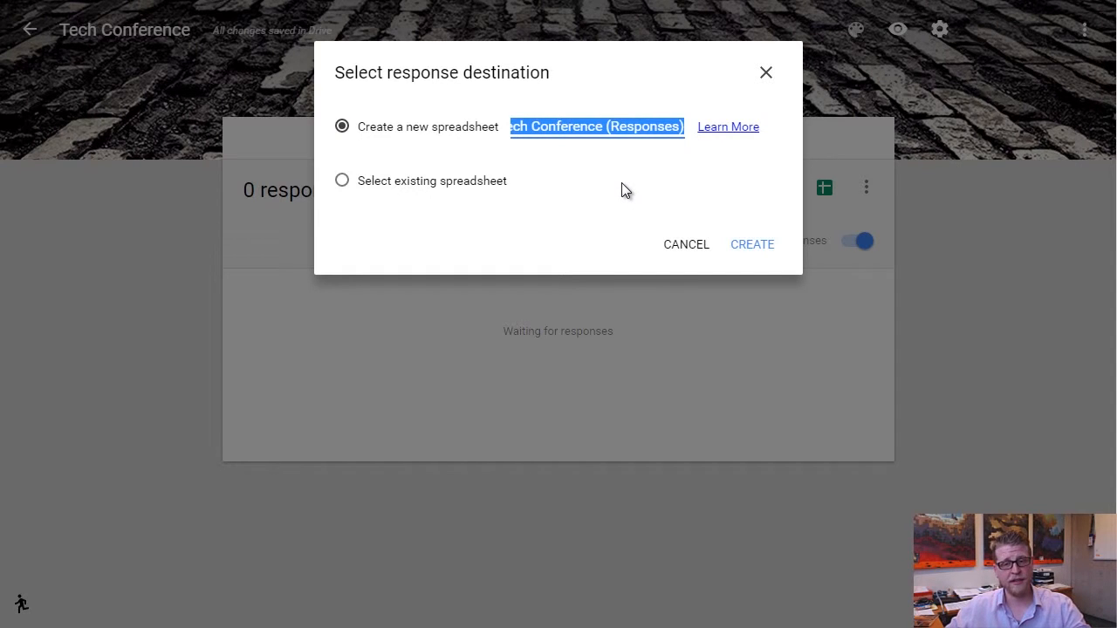
click(750, 247)
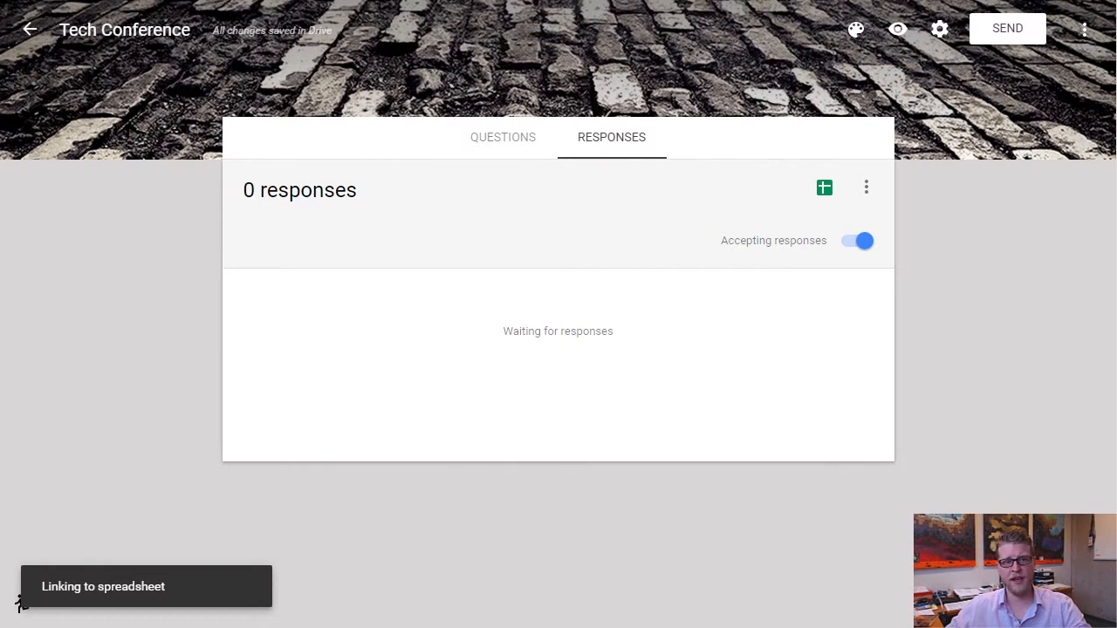
click(175, 1)
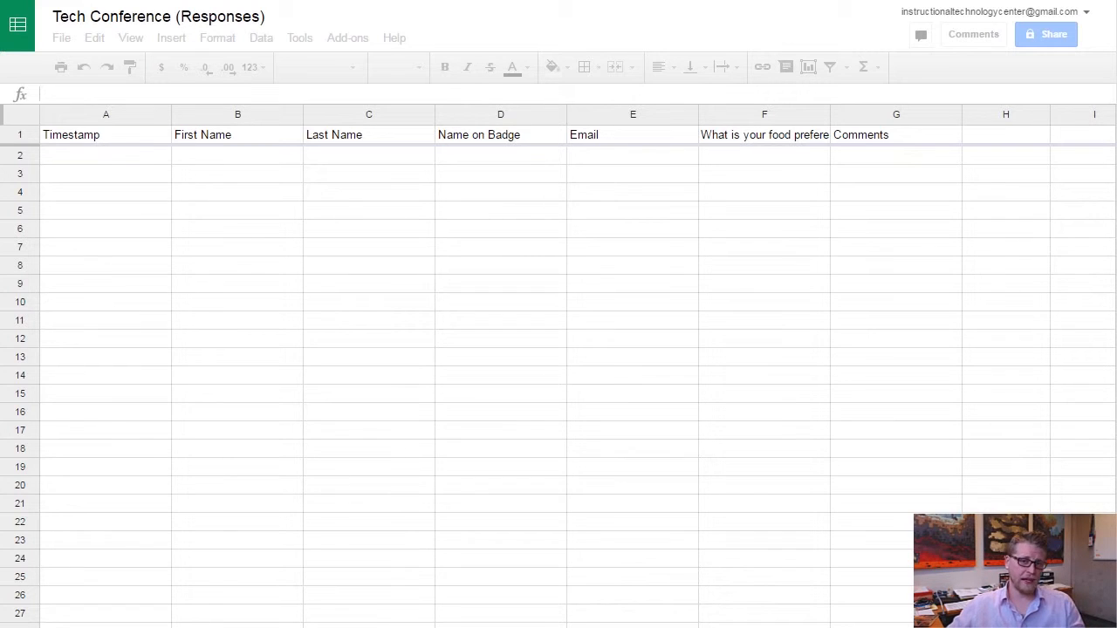
Close the Tech Conference (Responses) spreadsheet tab with Ctrl+W.
key(ctrl+w)
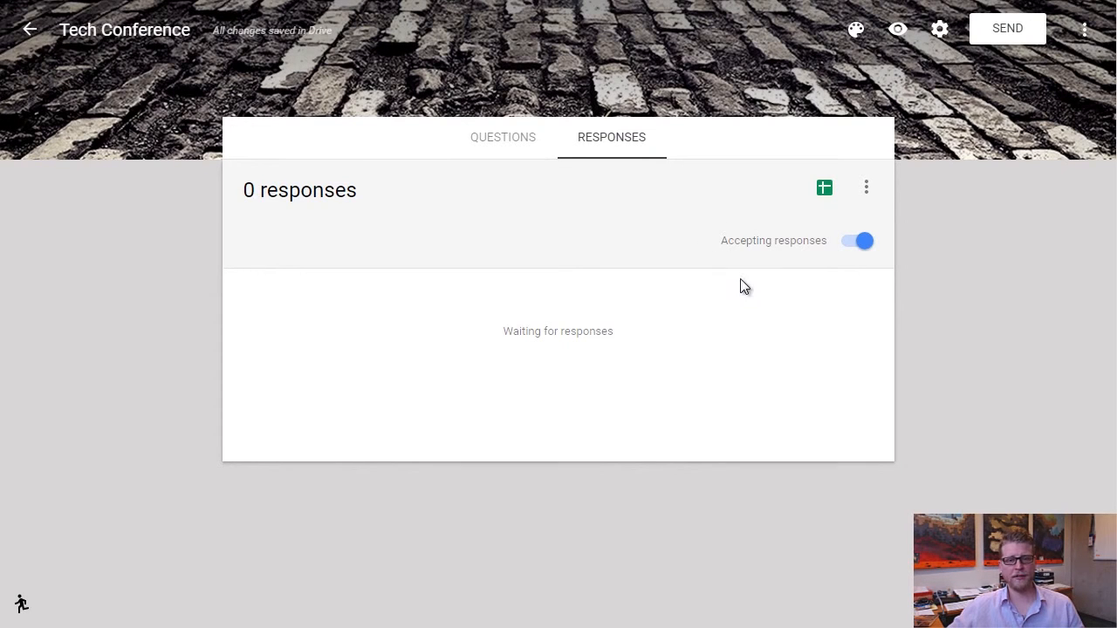
Preview the form from the Questions tab and copy the live form's web address.
click(503, 143)
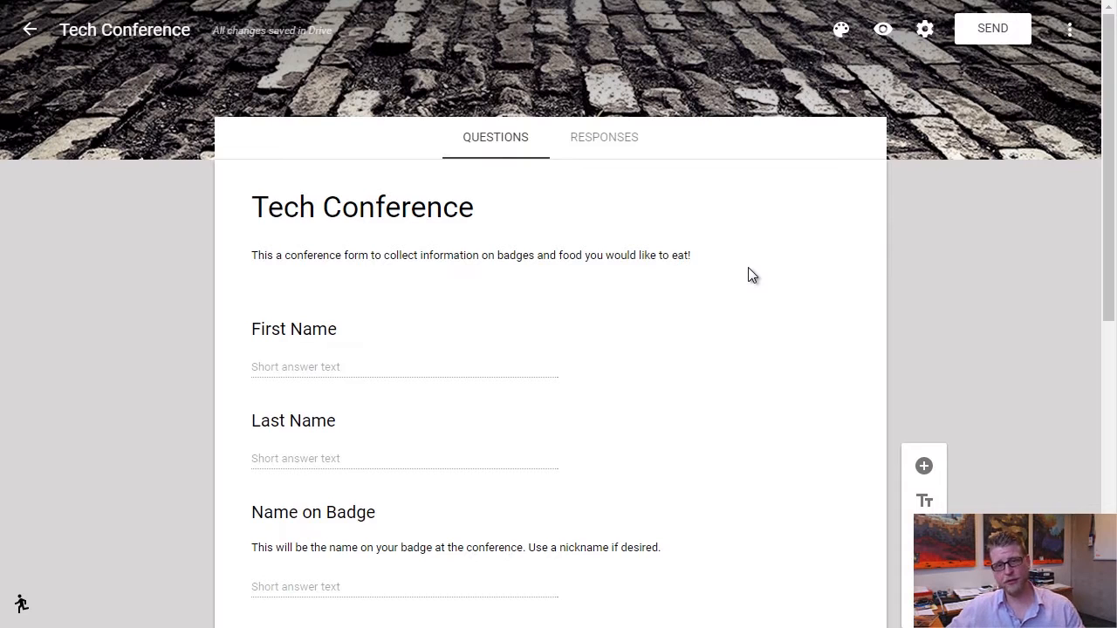
click(882, 32)
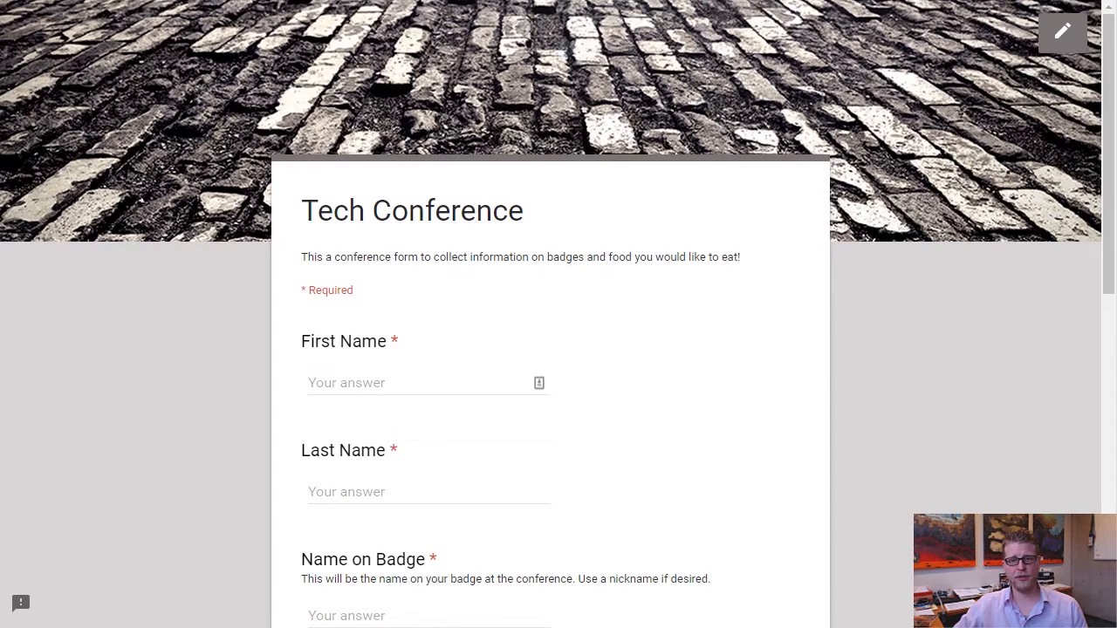
right_click(494, 0)
click(531, 26)
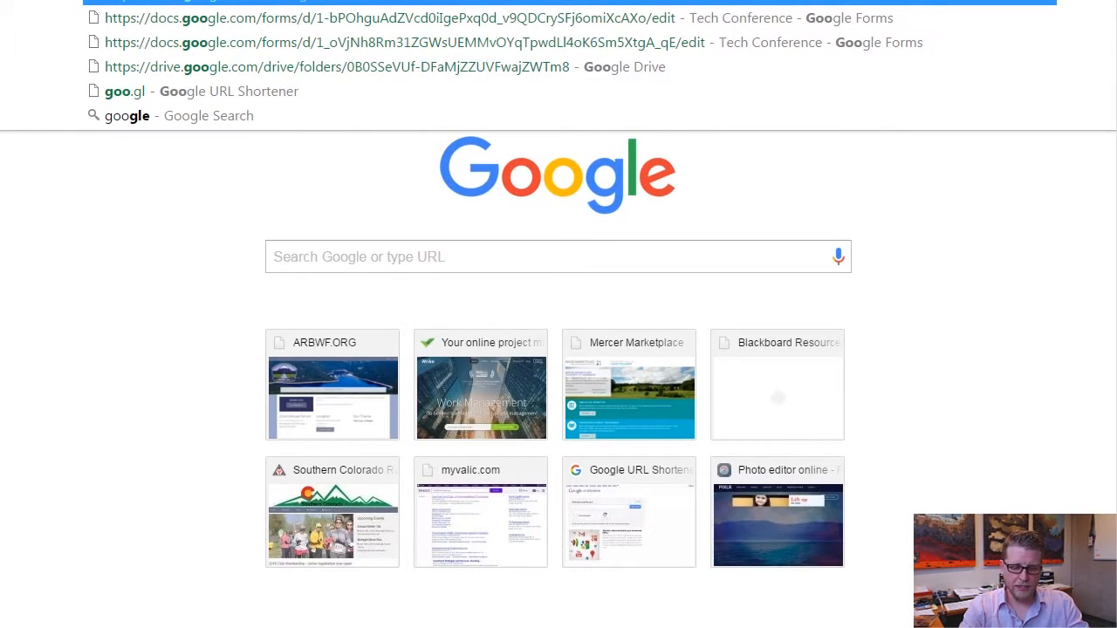
Go to goo.gl, paste the form's long URL and shorten it.
text(.gl)
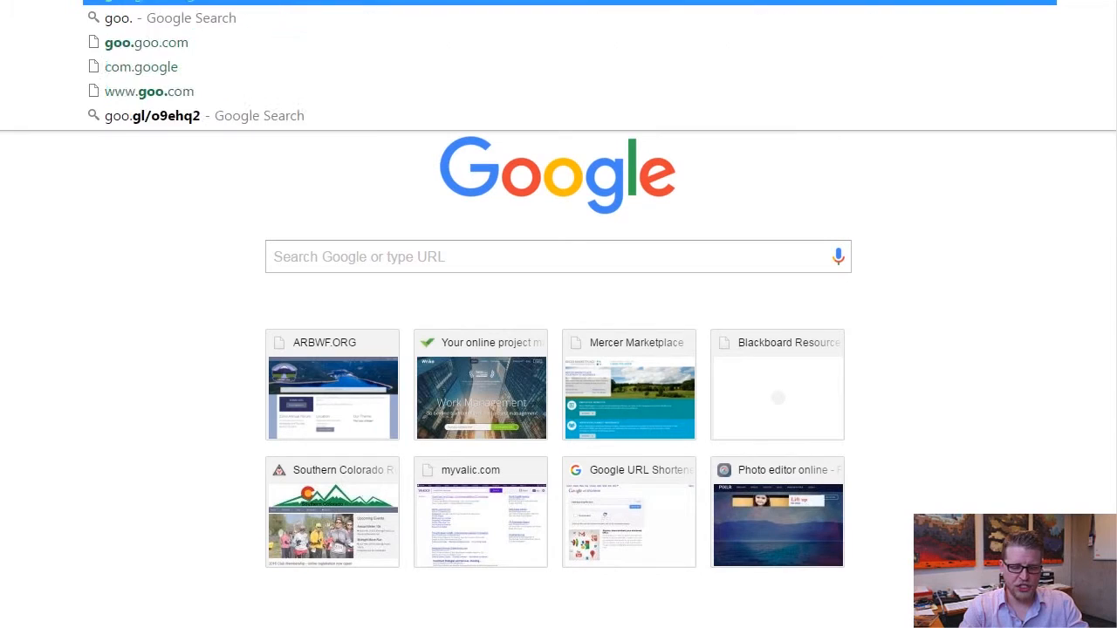
key(Return)
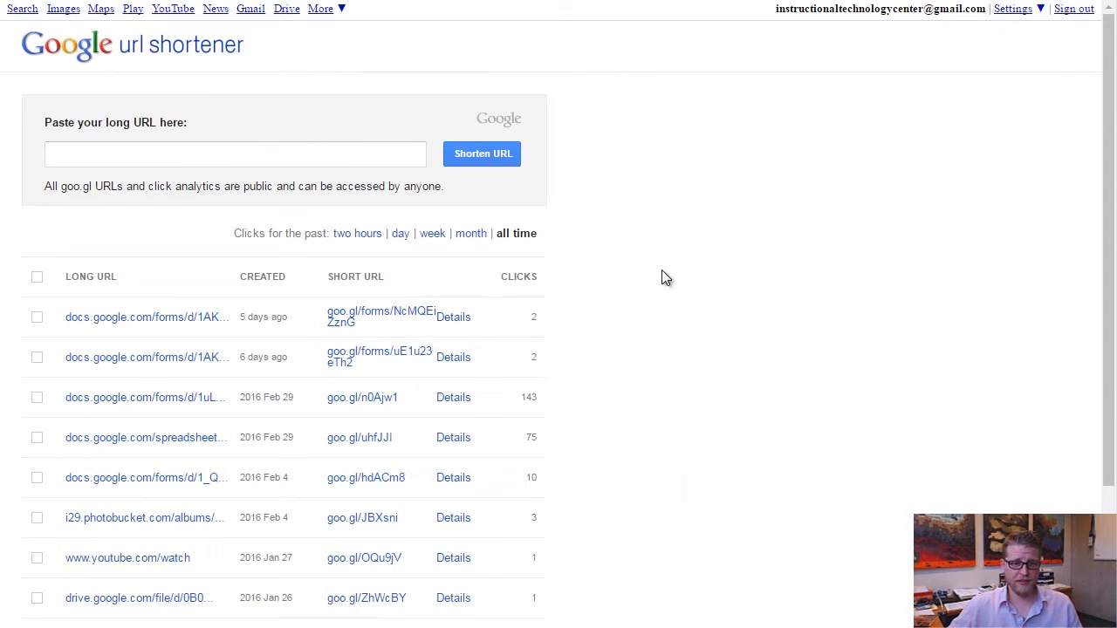
click(187, 154)
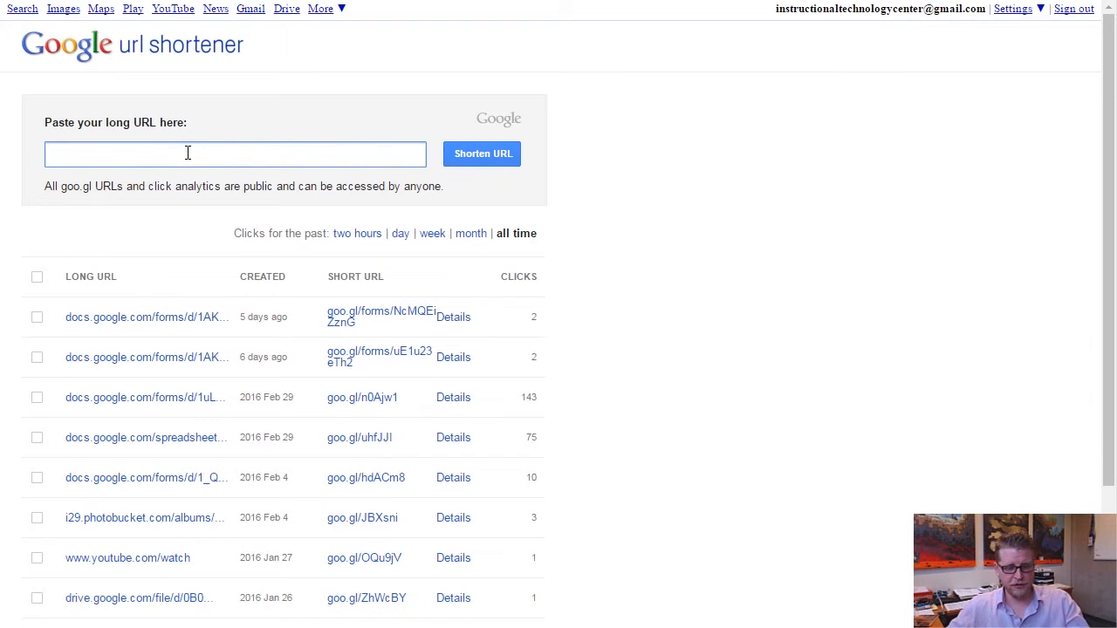
key(ctrl+v)
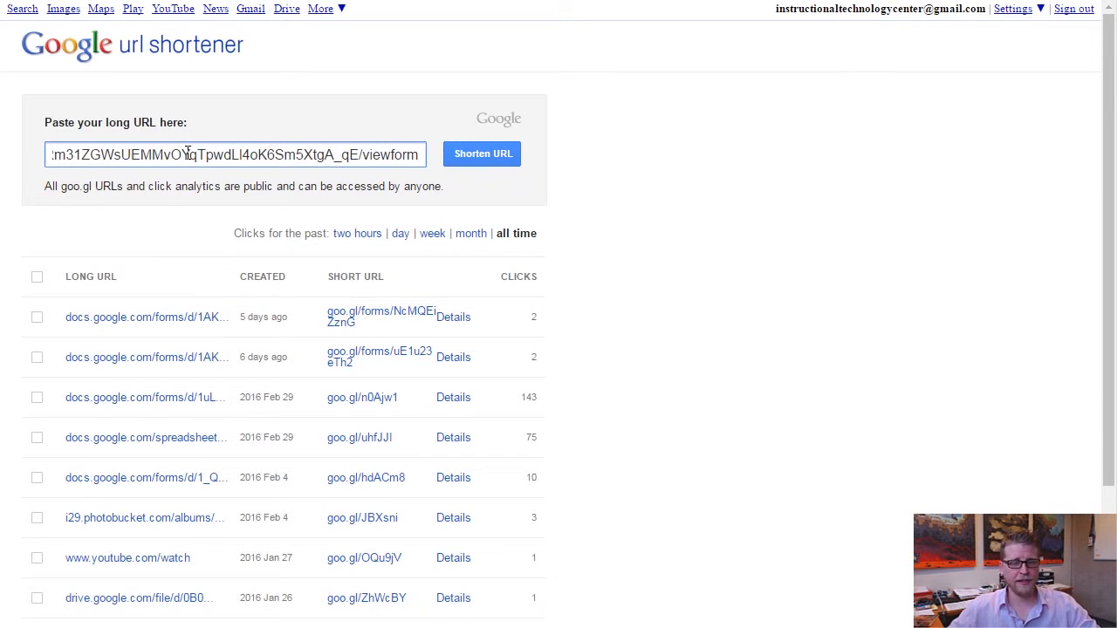
click(471, 154)
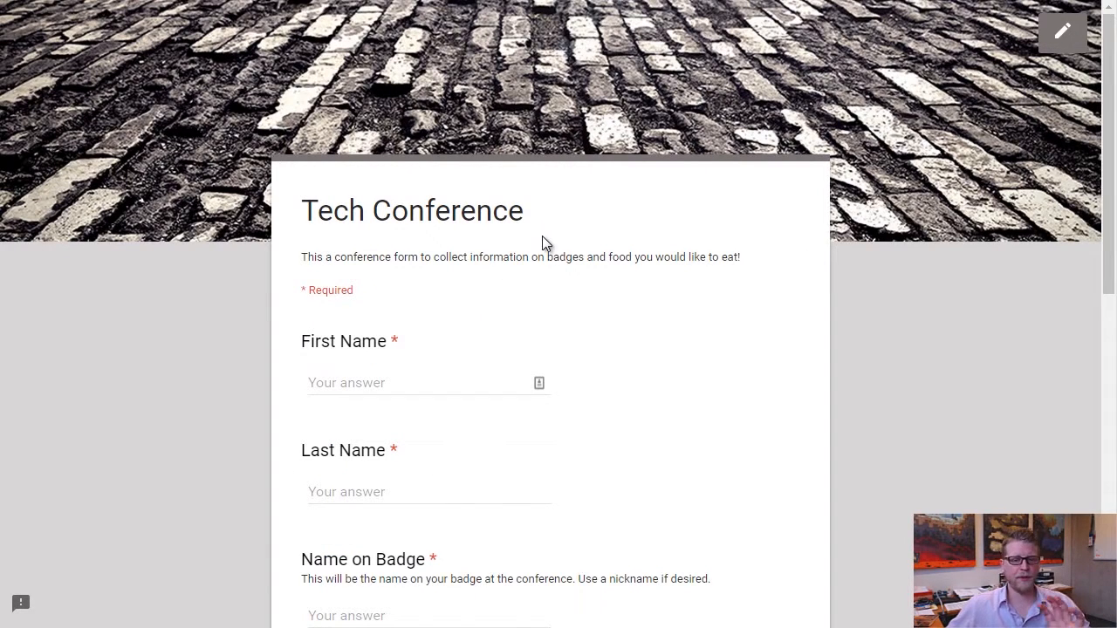
Enter the test respondent's first name and last name, correcting the typos.
click(393, 379)
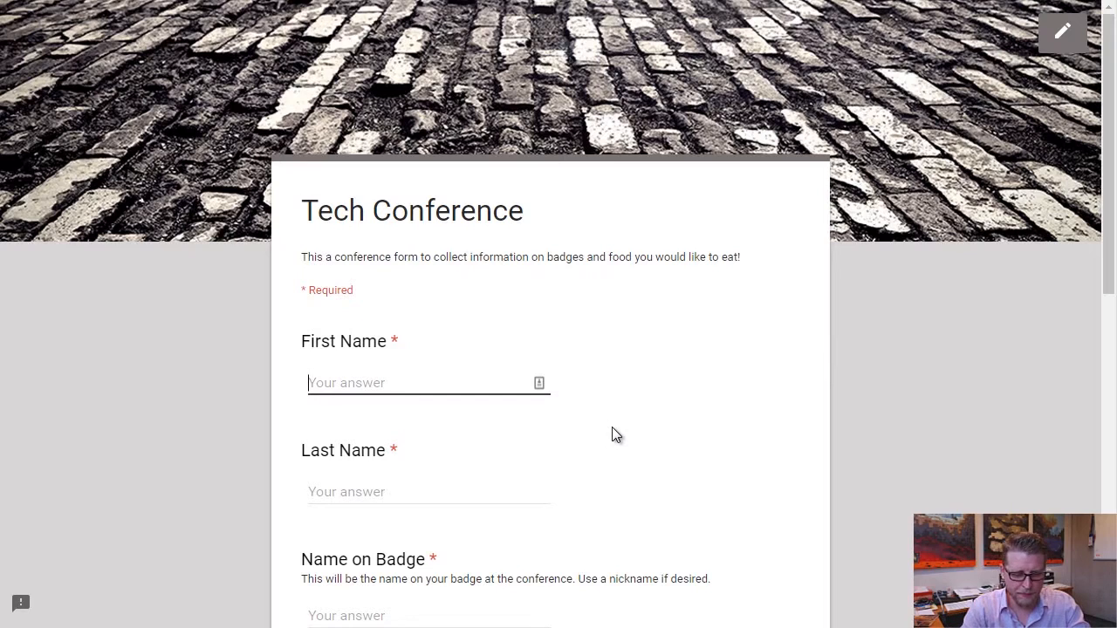
text(Adam)
click(373, 491)
text(The Grre)
key(BackSpace)
key(BackSpace)
text(a)
key(BackSpace)
text(eat)
scroll(380, 479, down, 3)
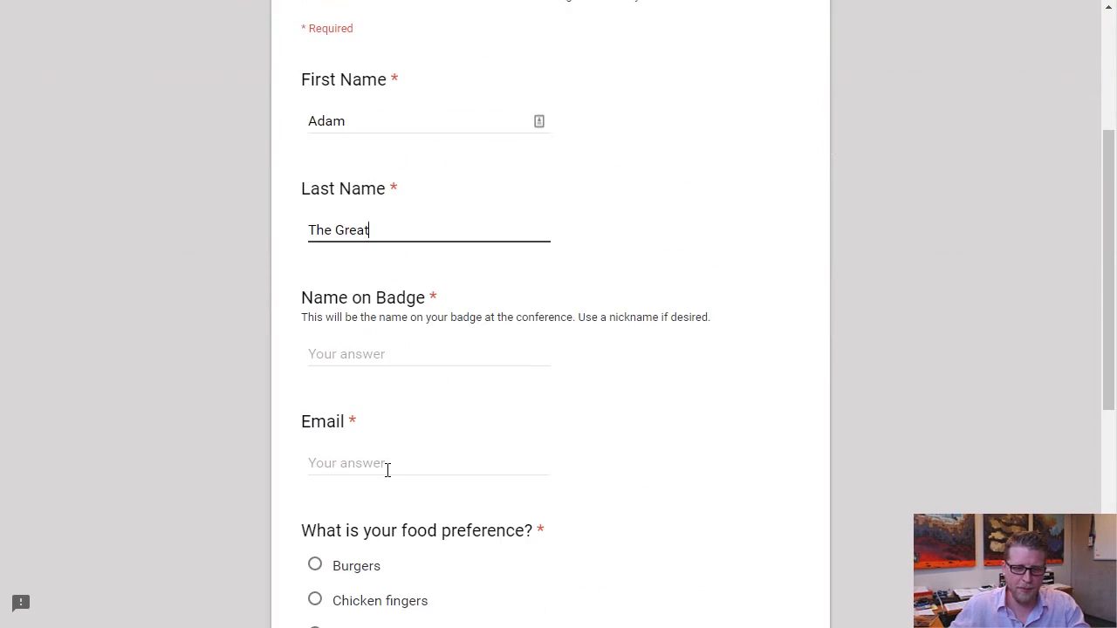
Fill in the Name on Badge text and the respondent's email address.
click(381, 352)
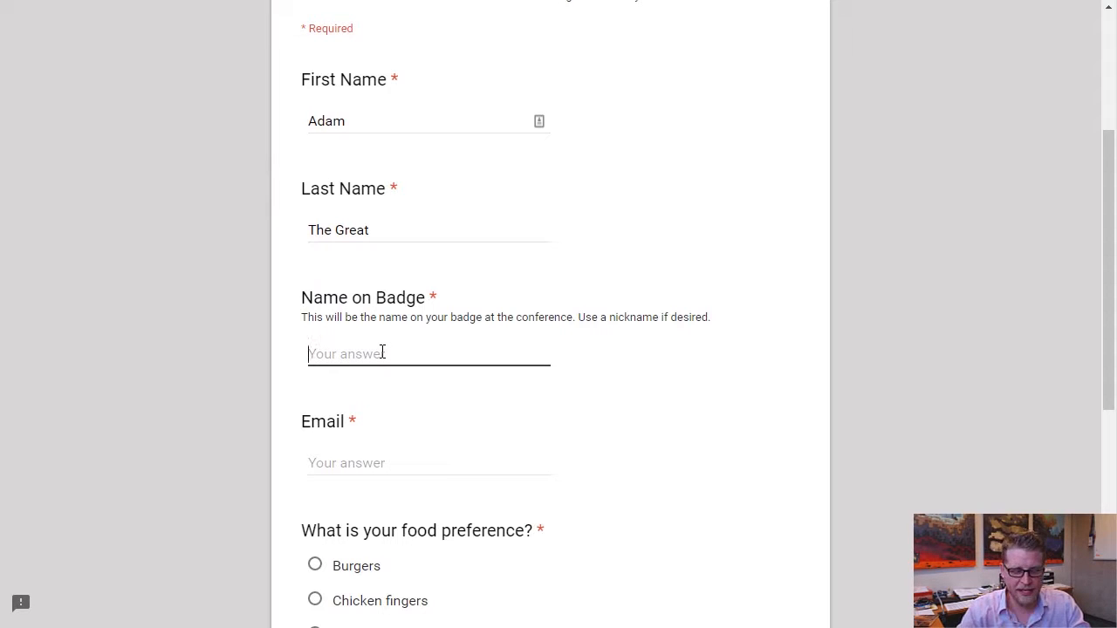
text(Adam )
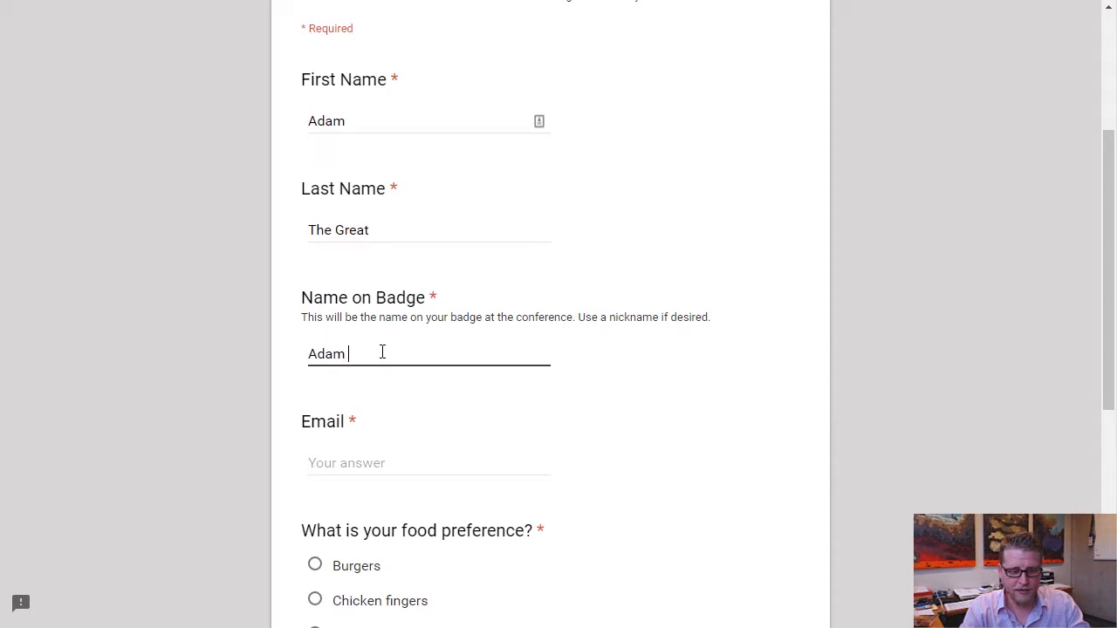
text(Rocks!)
scroll(385, 347, down, 3)
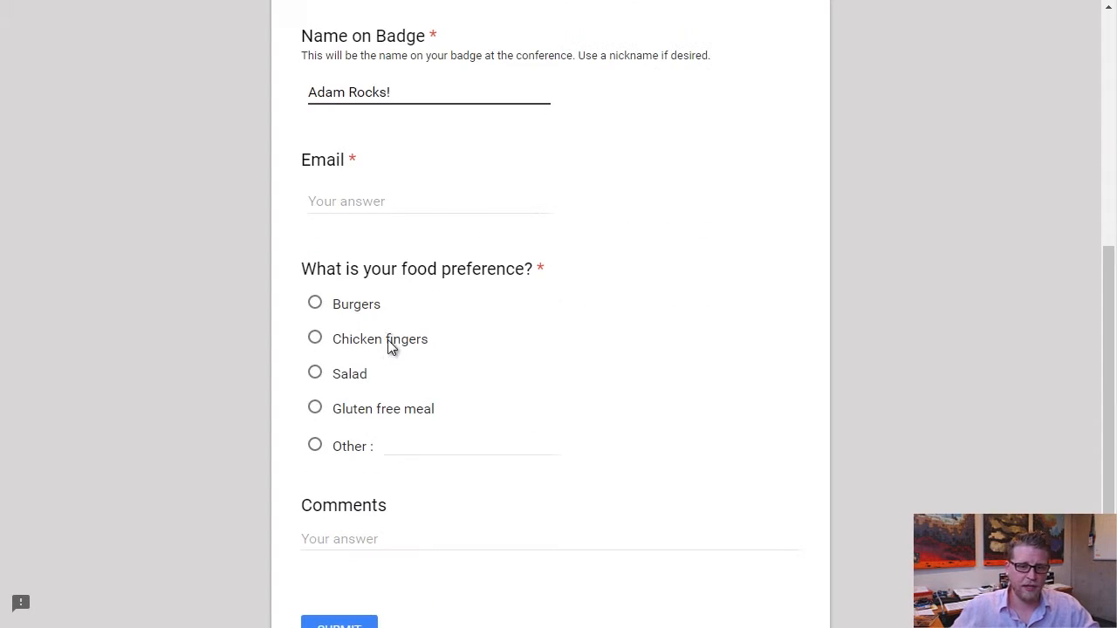
click(359, 209)
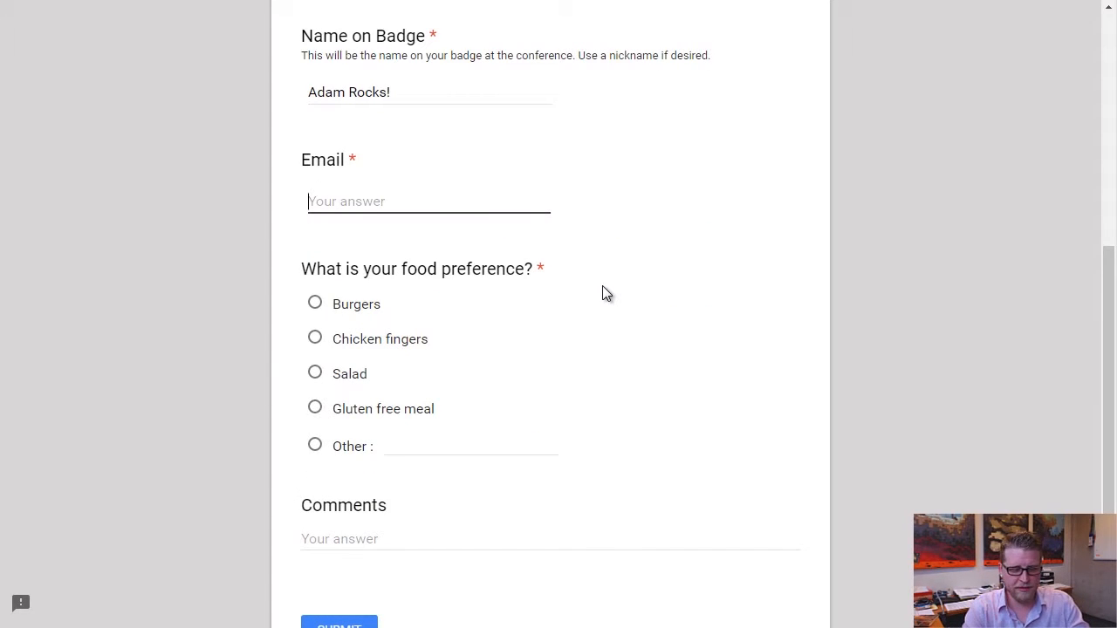
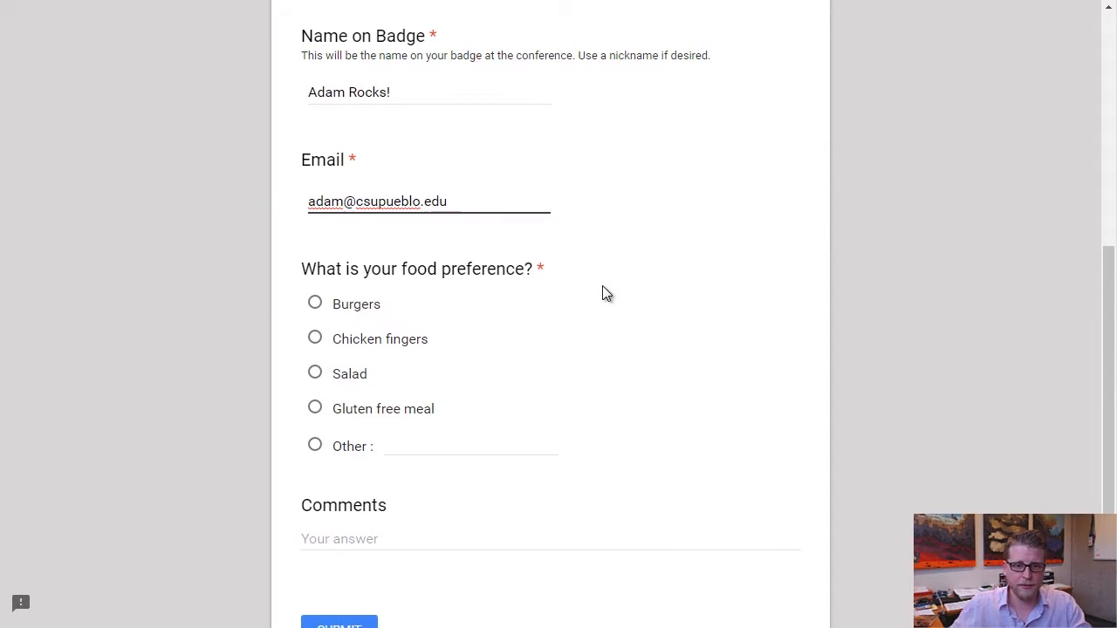
Choose Burgers, comment 'I hope the burgers come with fries!', and submit the response.
click(315, 305)
scroll(666, 335, down, 1)
click(367, 450)
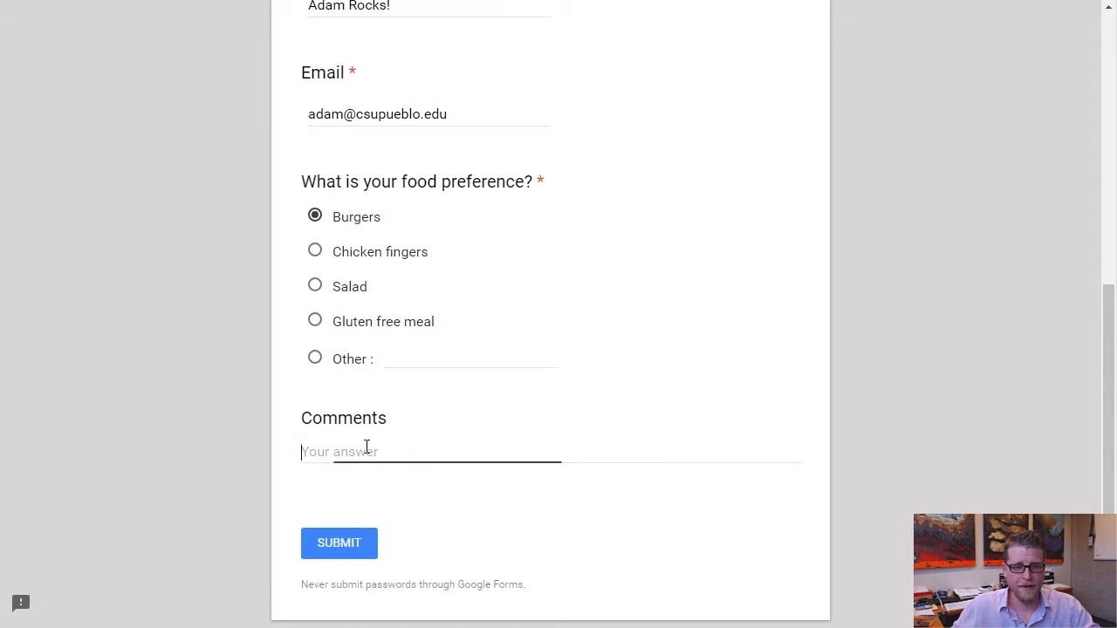
text(I ho)
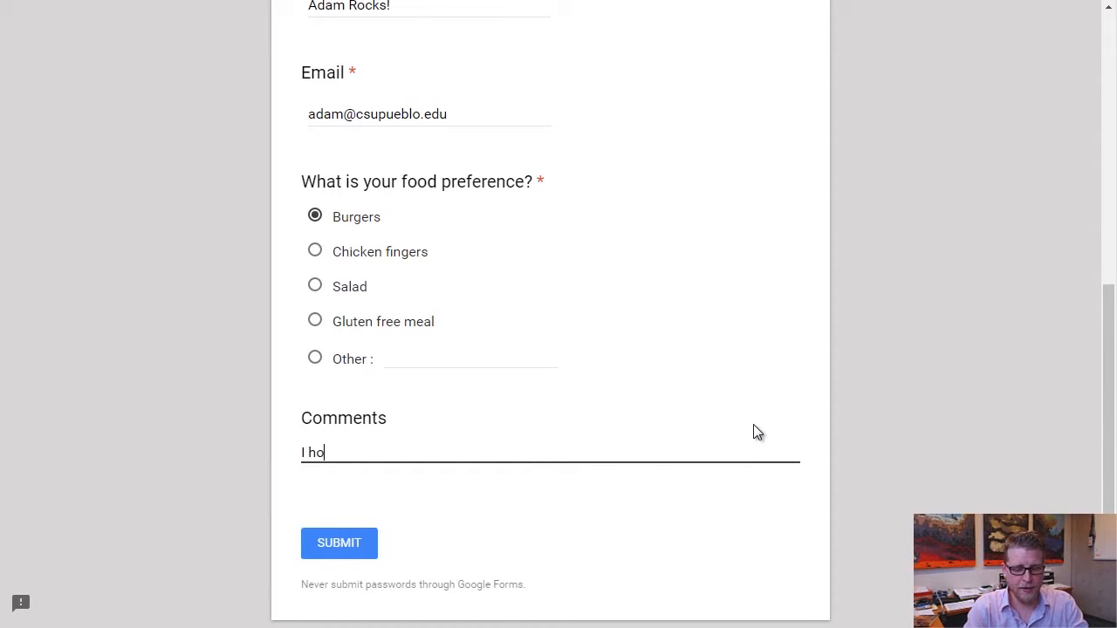
text(pe the burgers )
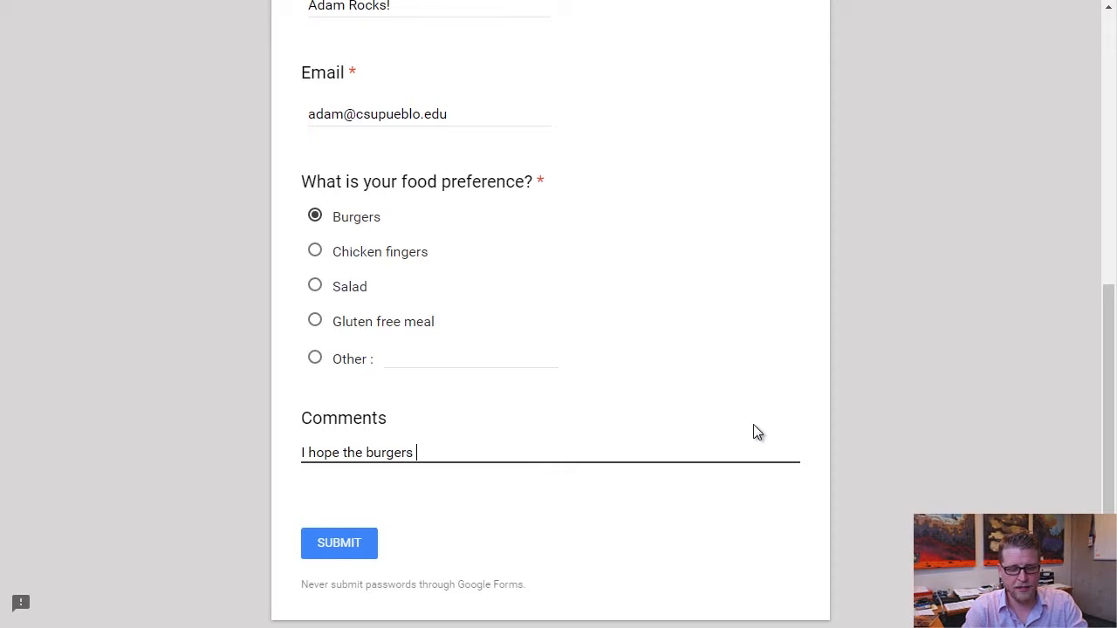
text(come with f)
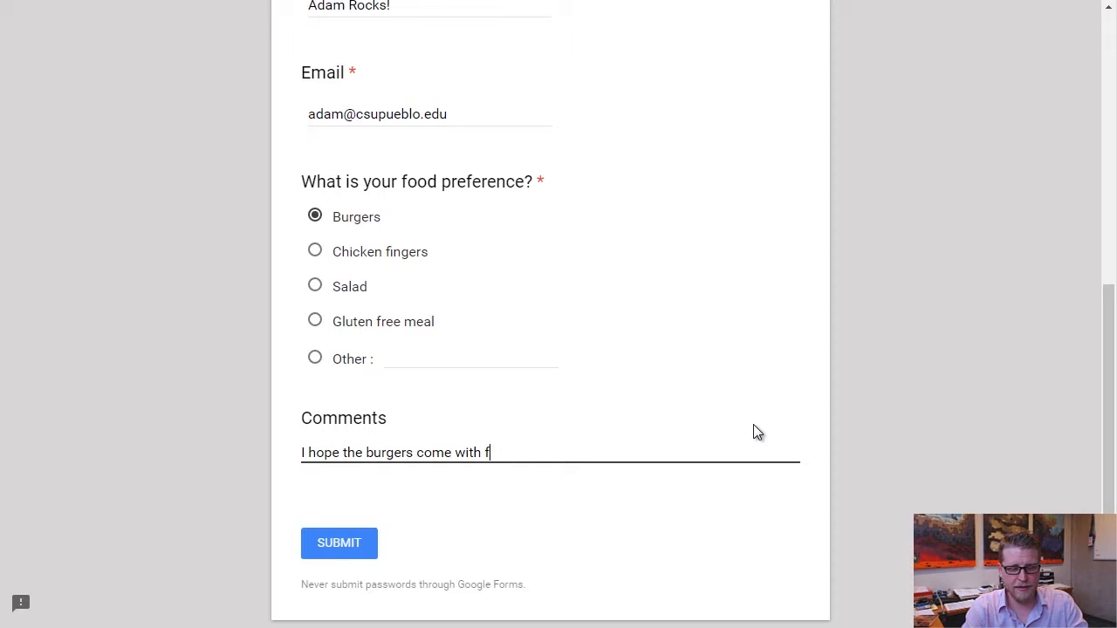
text(ries=!)
key(BackSpace)
key(BackSpace)
text(!)
click(308, 548)
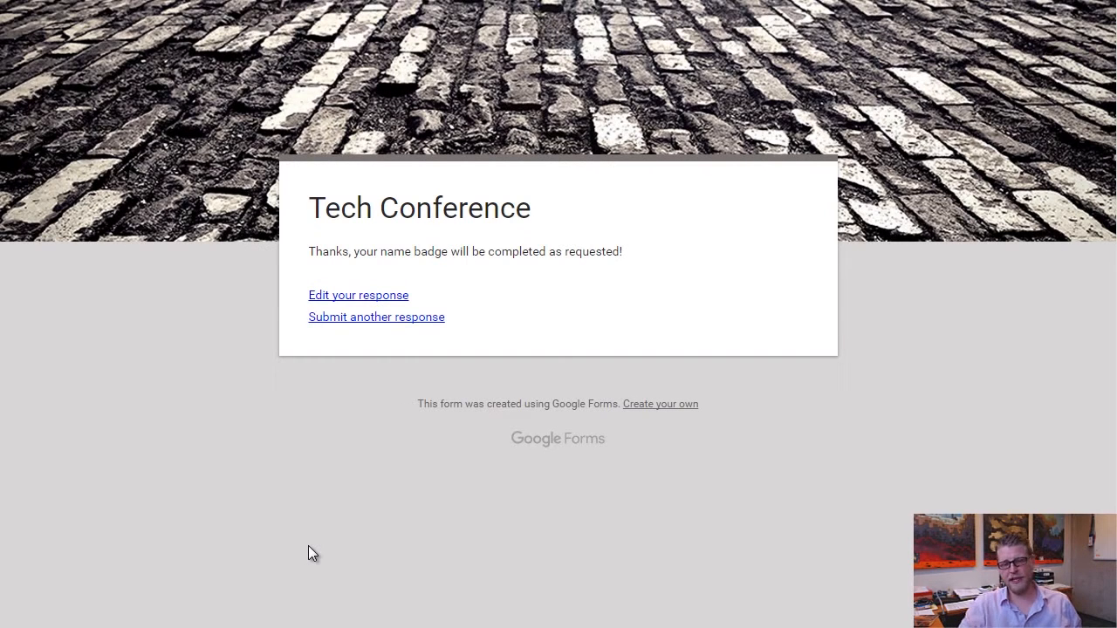
drag(312, 250, 735, 250)
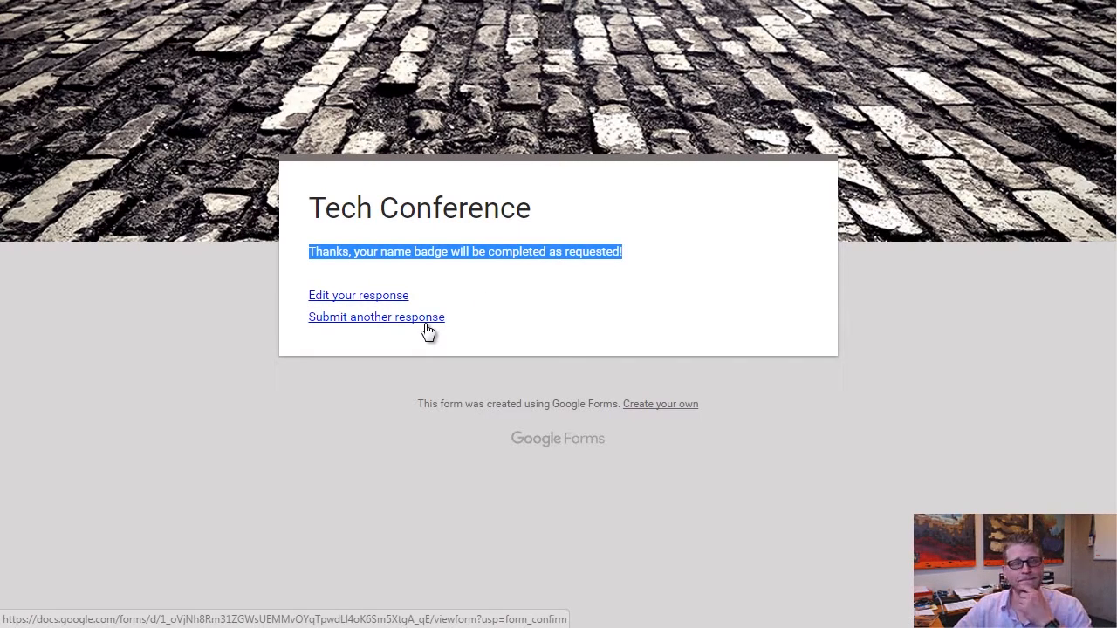
Reopen the submitted response, change Last Name to 'The Average', and resubmit.
click(318, 294)
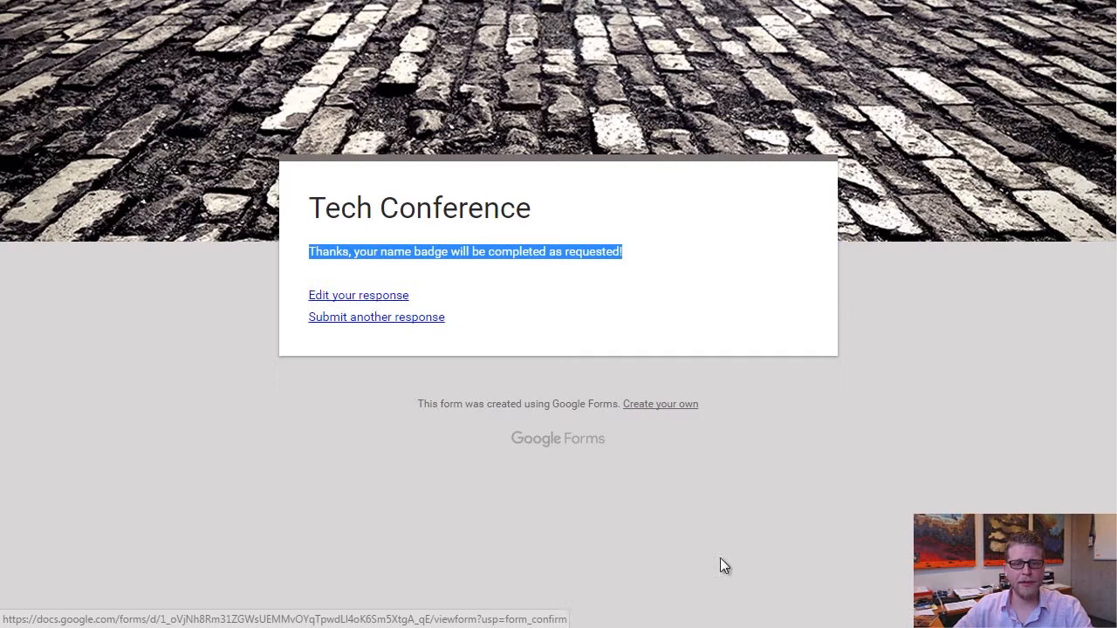
scroll(501, 367, down, 1)
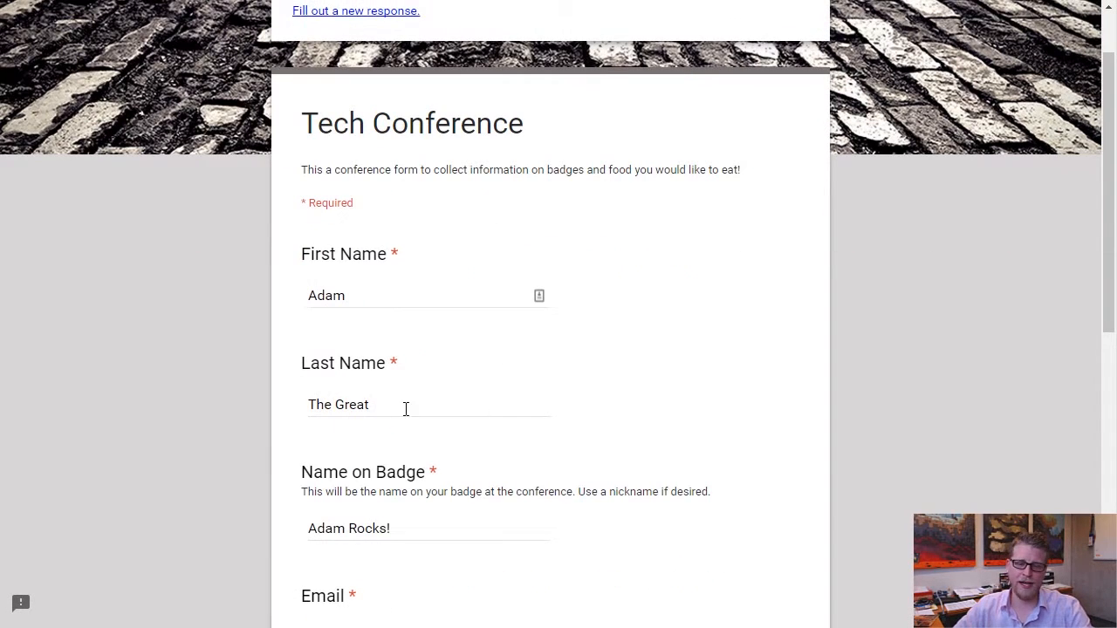
drag(387, 405, 240, 407)
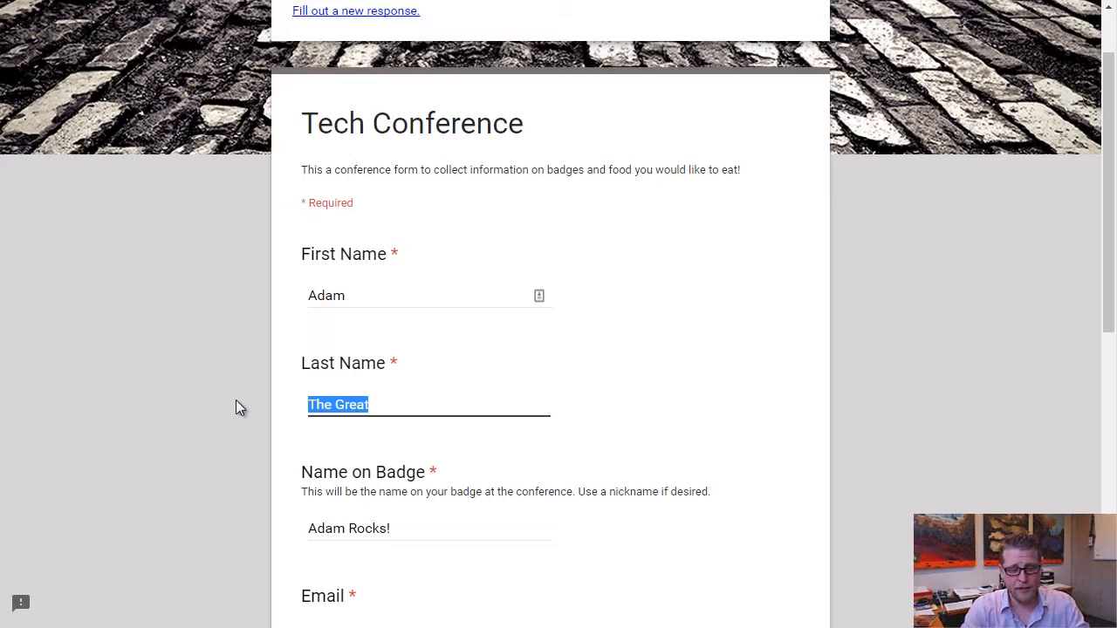
text(The)
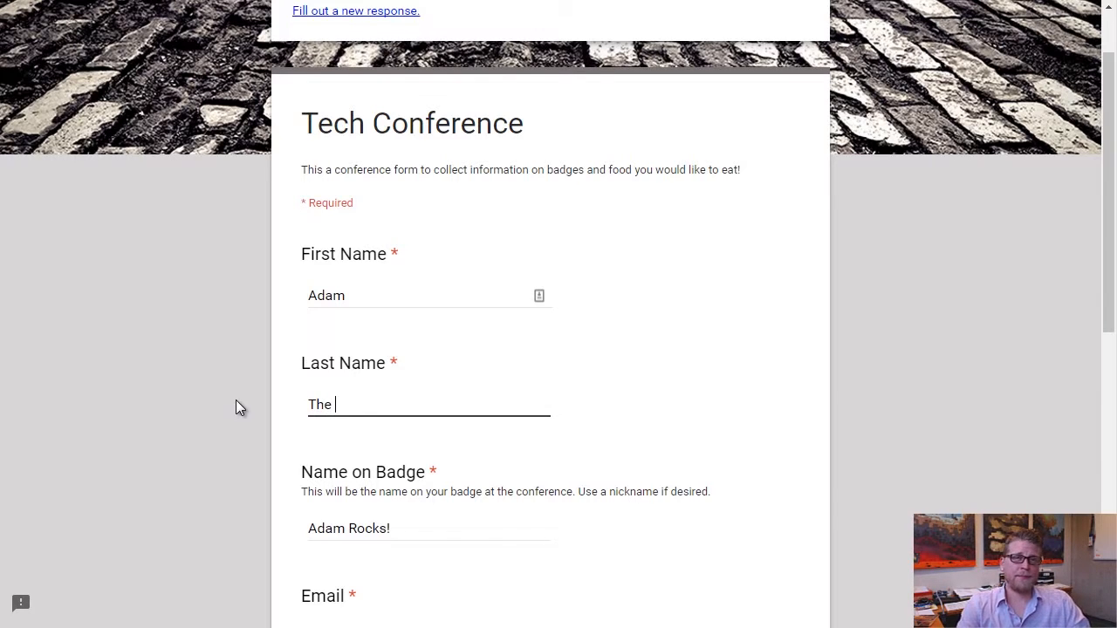
text( Average)
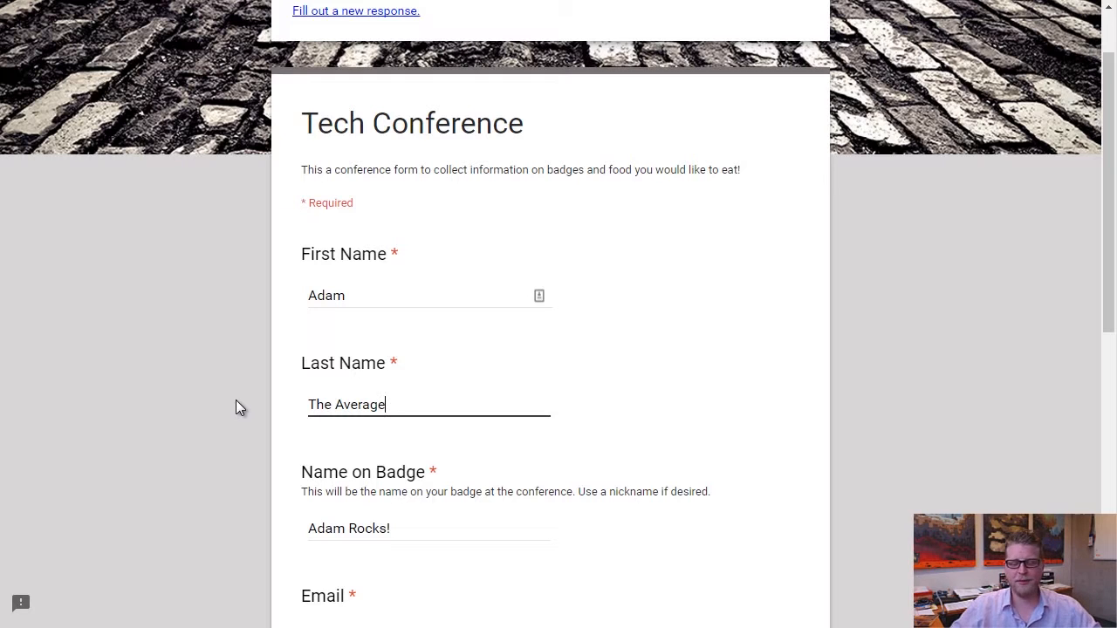
scroll(262, 397, down, 10)
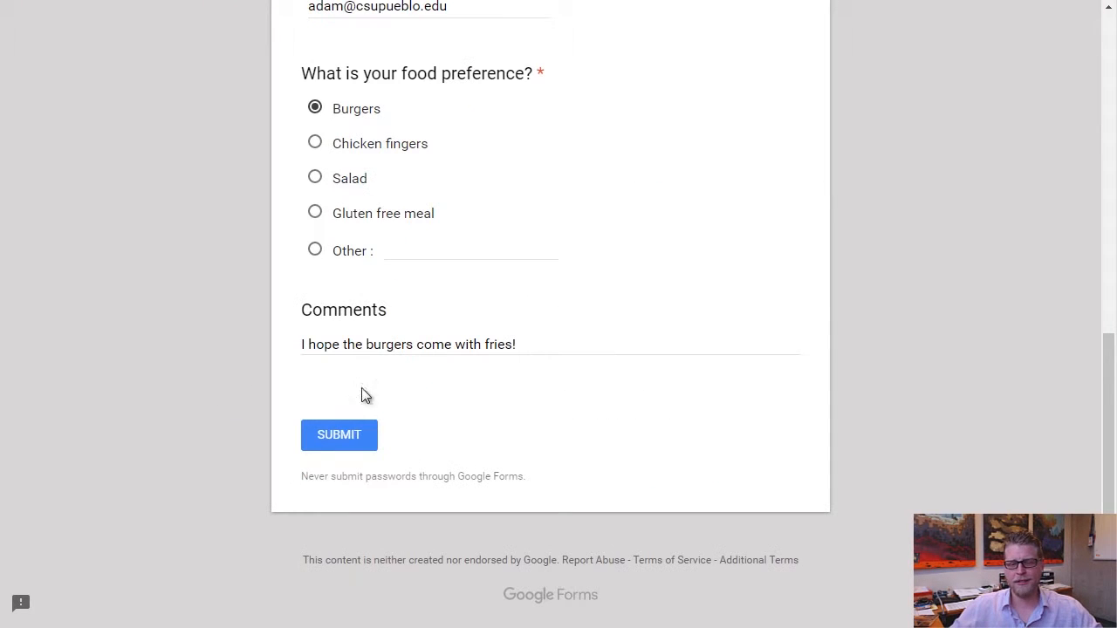
click(338, 441)
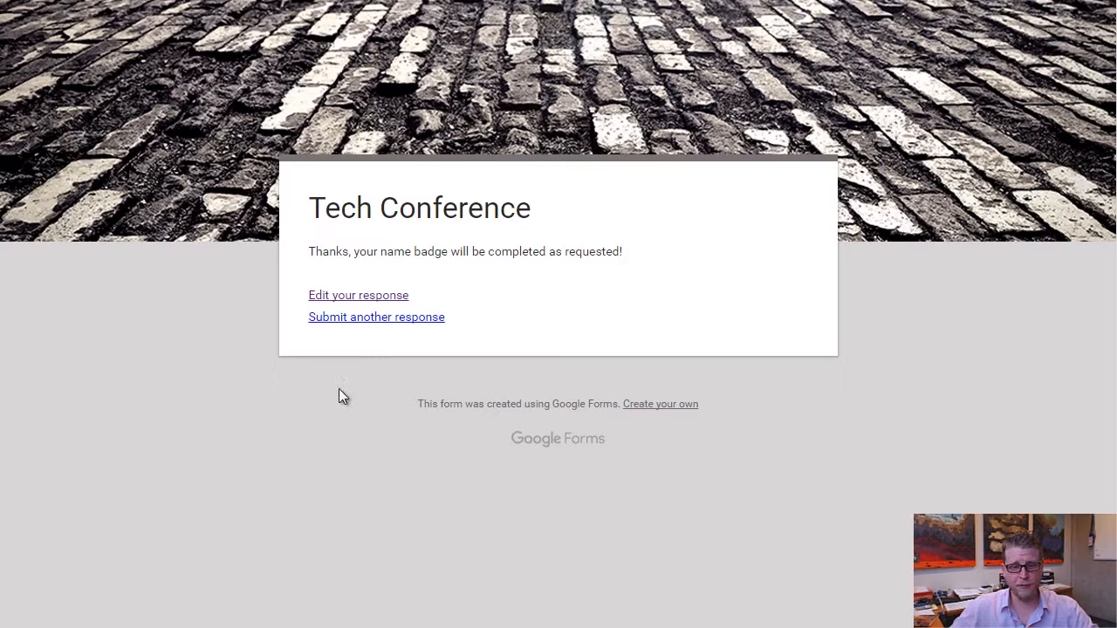
In the Tech Conference (Responses) sheet, check cell C2's 'Responder updated this value' note for The Average.
click(348, 320)
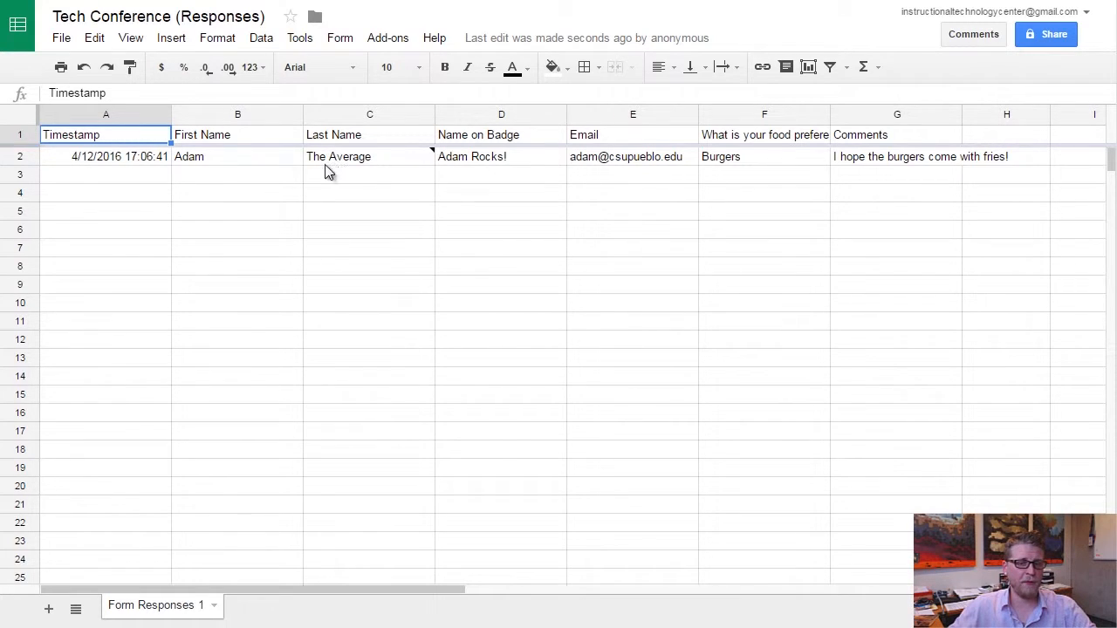
mouse_move(319, 170)
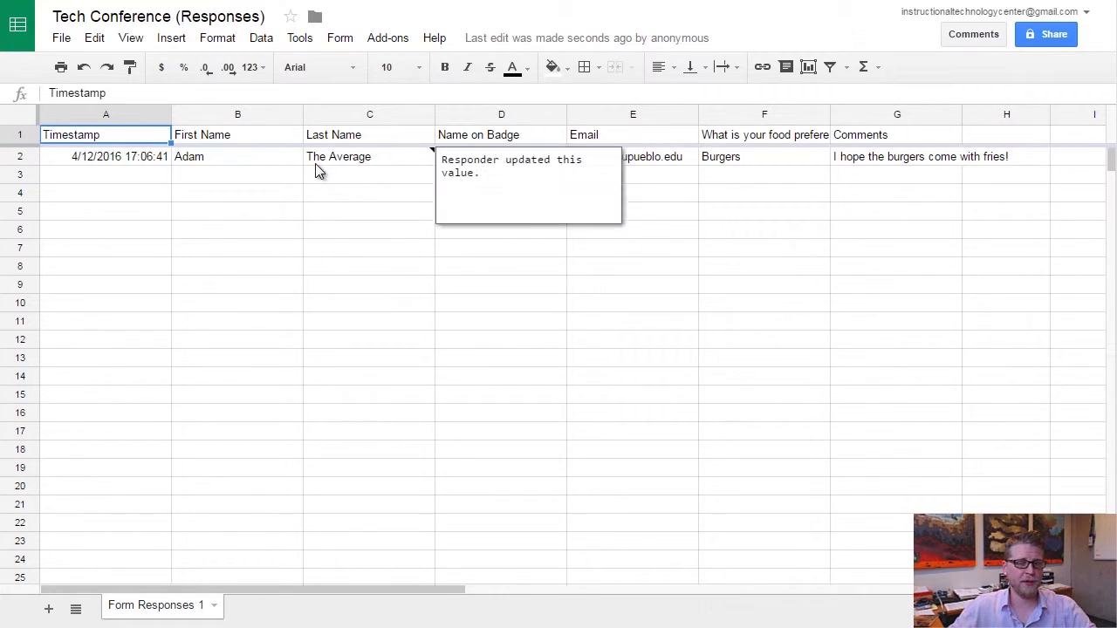
click(433, 158)
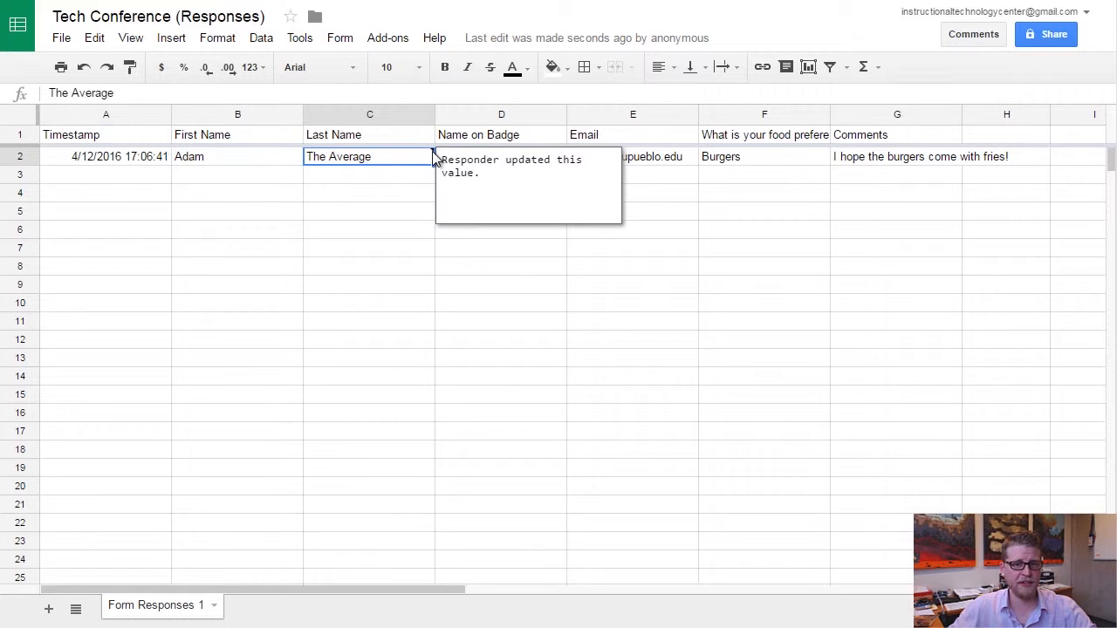
click(384, 253)
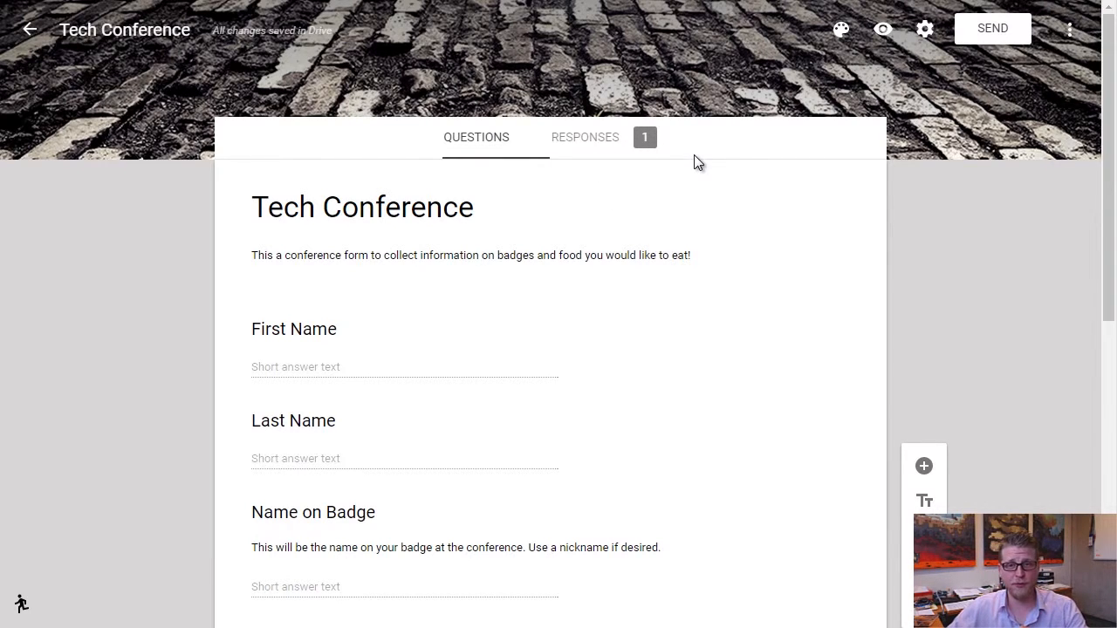
Review the response summary, showing Burgers at 100% for food preference and one comment.
click(585, 146)
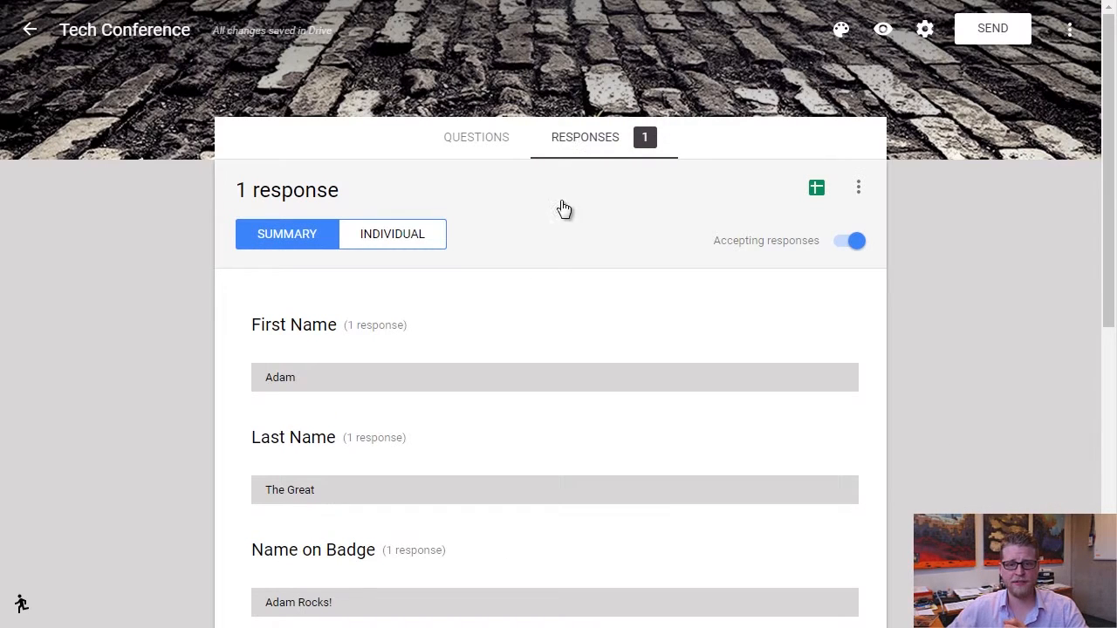
scroll(512, 259, down, 5)
scroll(512, 259, up, 5)
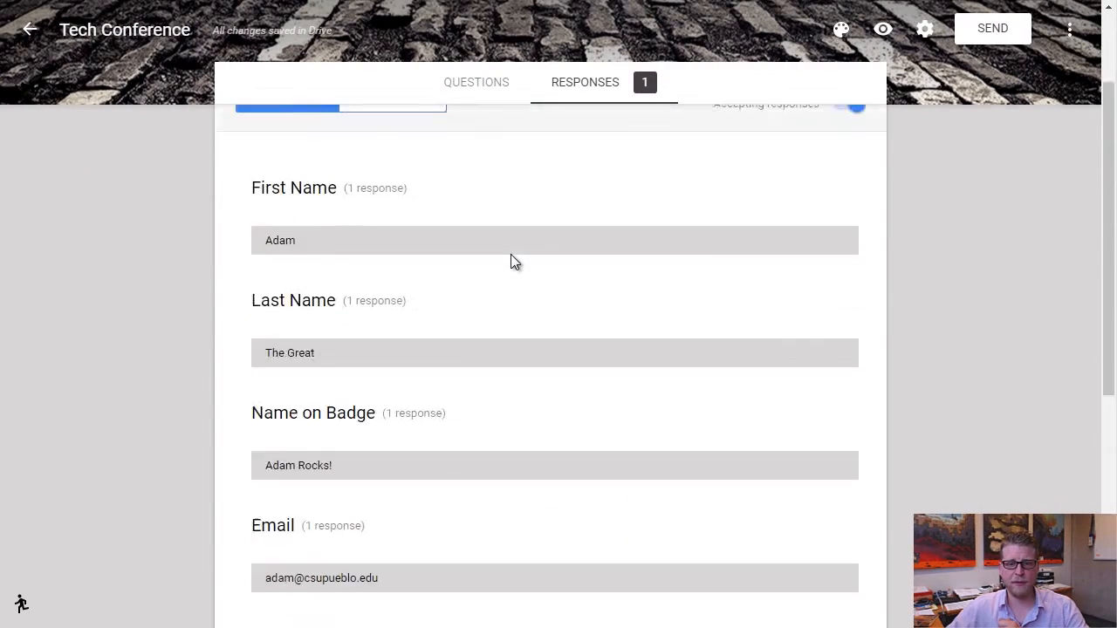
scroll(422, 310, down, 6)
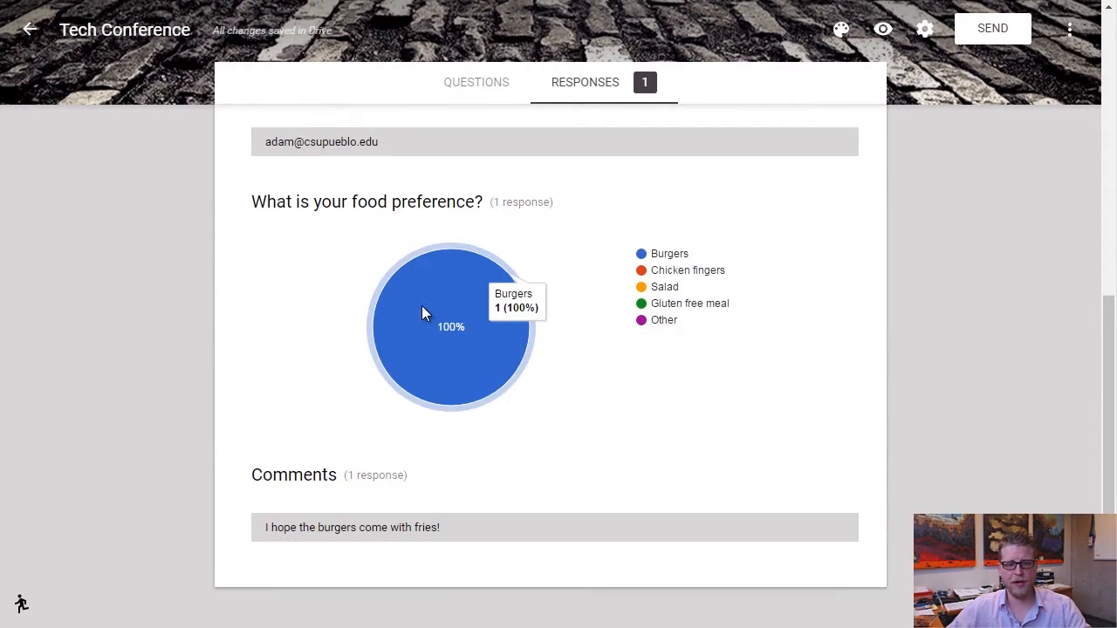
scroll(422, 309, up, 4)
scroll(471, 322, down, 2)
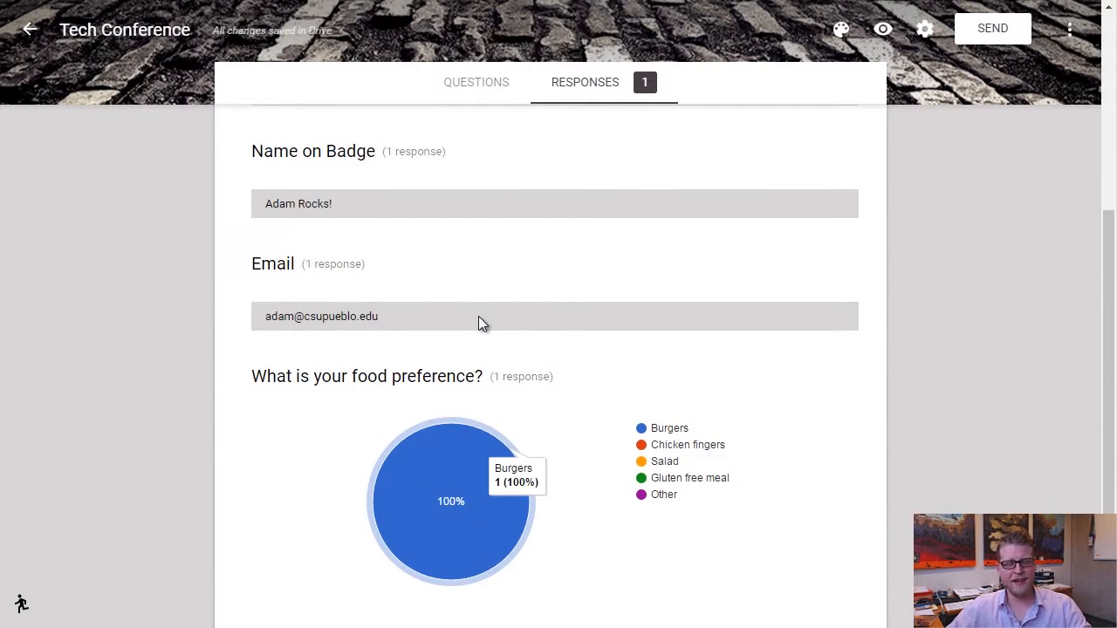
scroll(483, 319, up, 4)
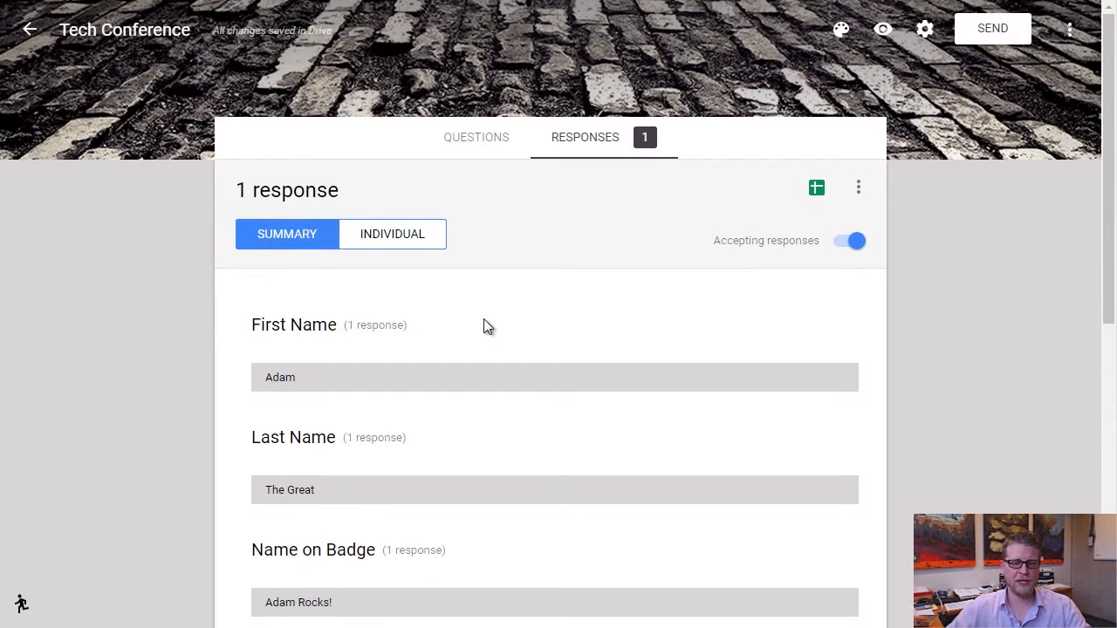
scroll(483, 319, down, 5)
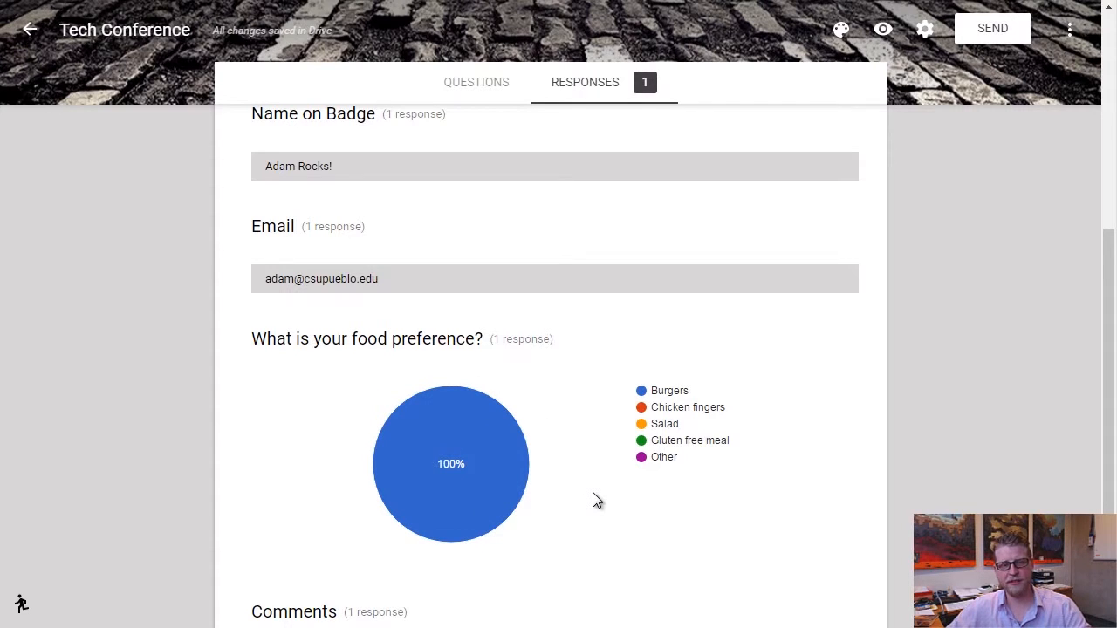
scroll(592, 492, up, 10)
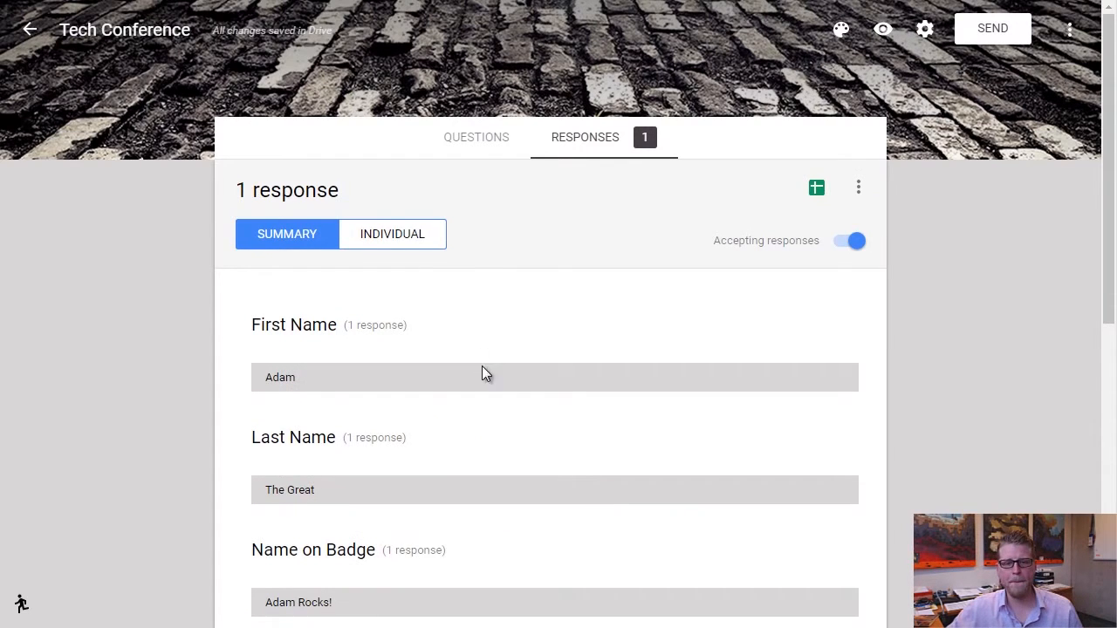
Browse response 1 of 1 in the Individual view, with Burgers chosen as food preference.
click(391, 234)
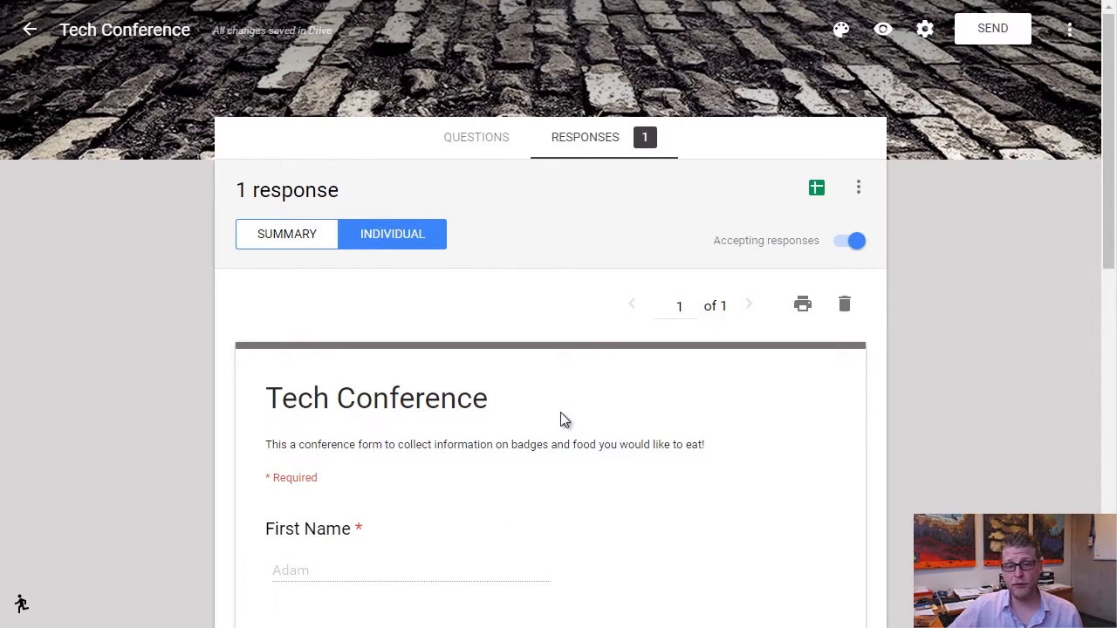
scroll(593, 407, down, 4)
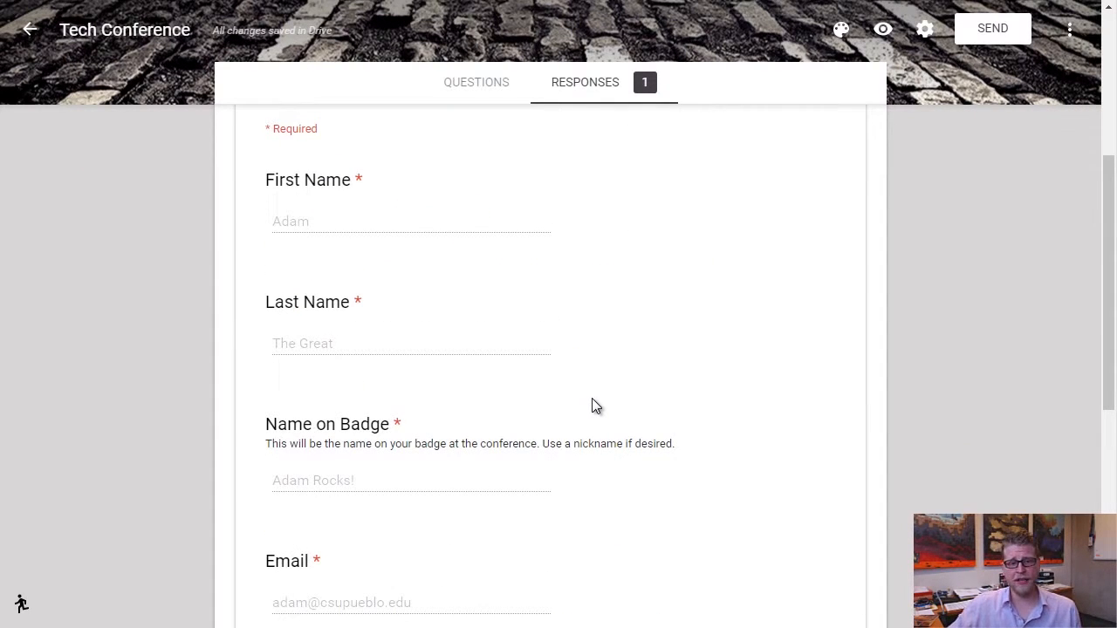
scroll(571, 327, down, 5)
scroll(571, 326, up, 5)
scroll(574, 332, up, 4)
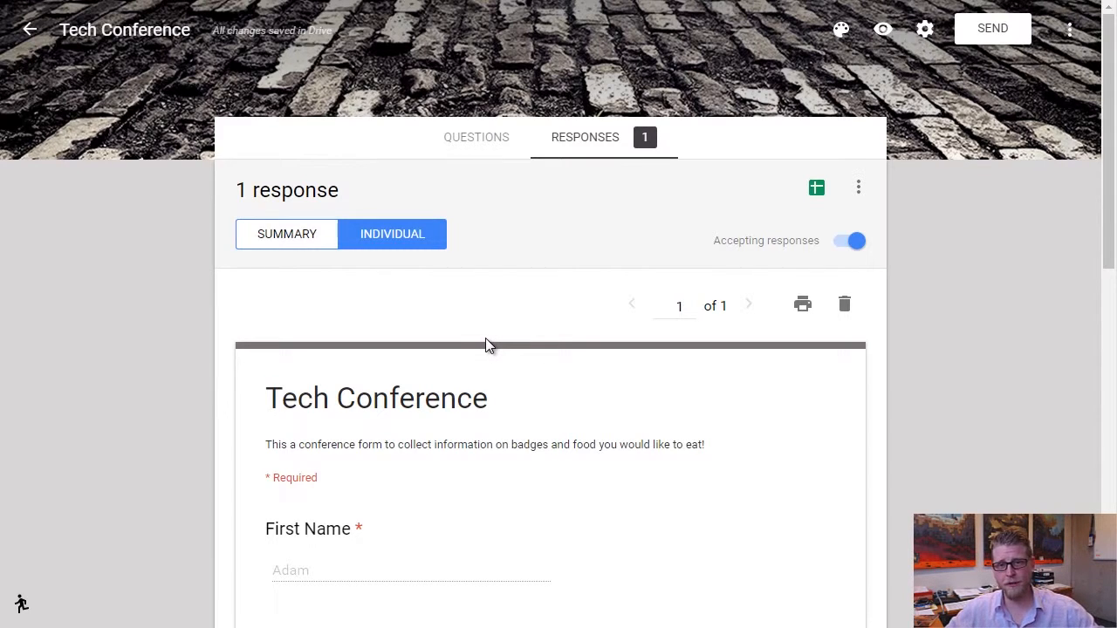
scroll(486, 342, down, 6)
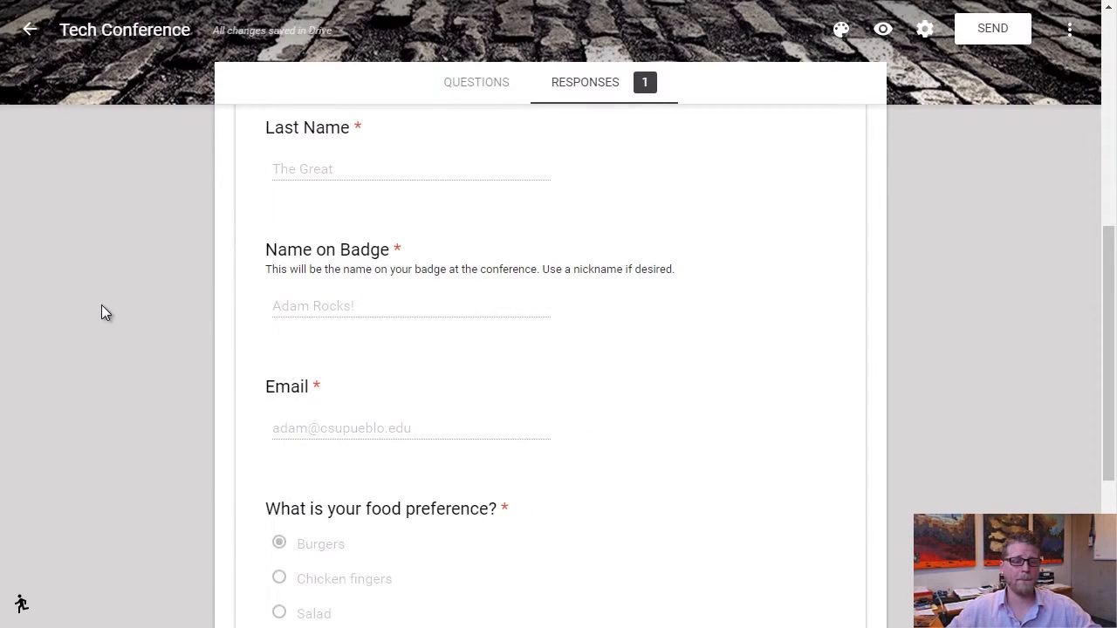
scroll(117, 319, down, 4)
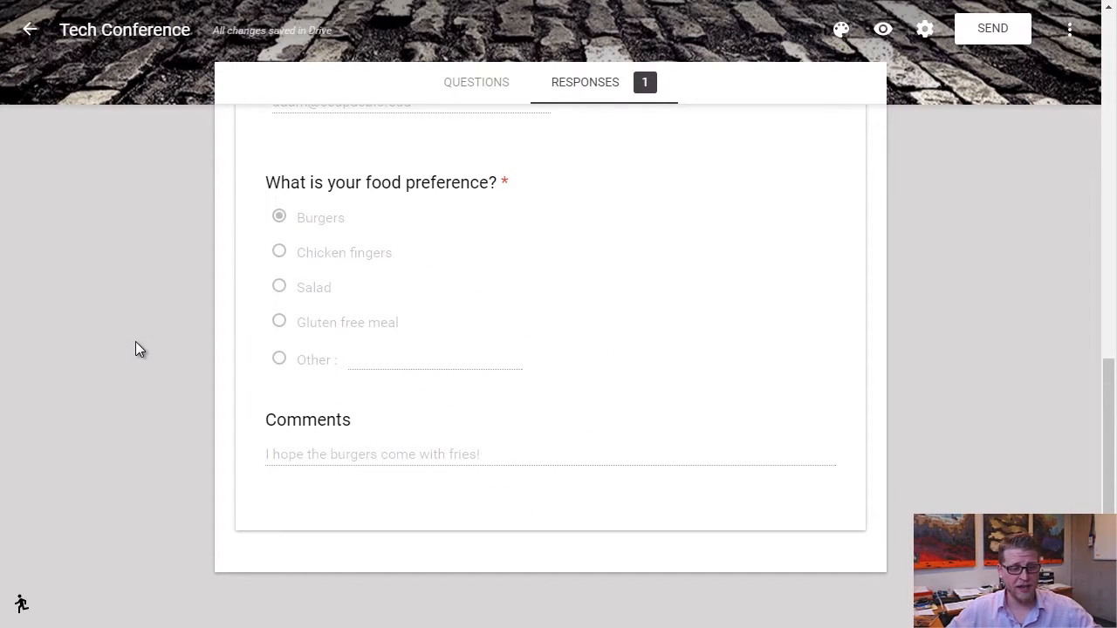
Switch to the old Forms editor and review the questions and the confirmation-page settings allowing response edits.
click(22, 606)
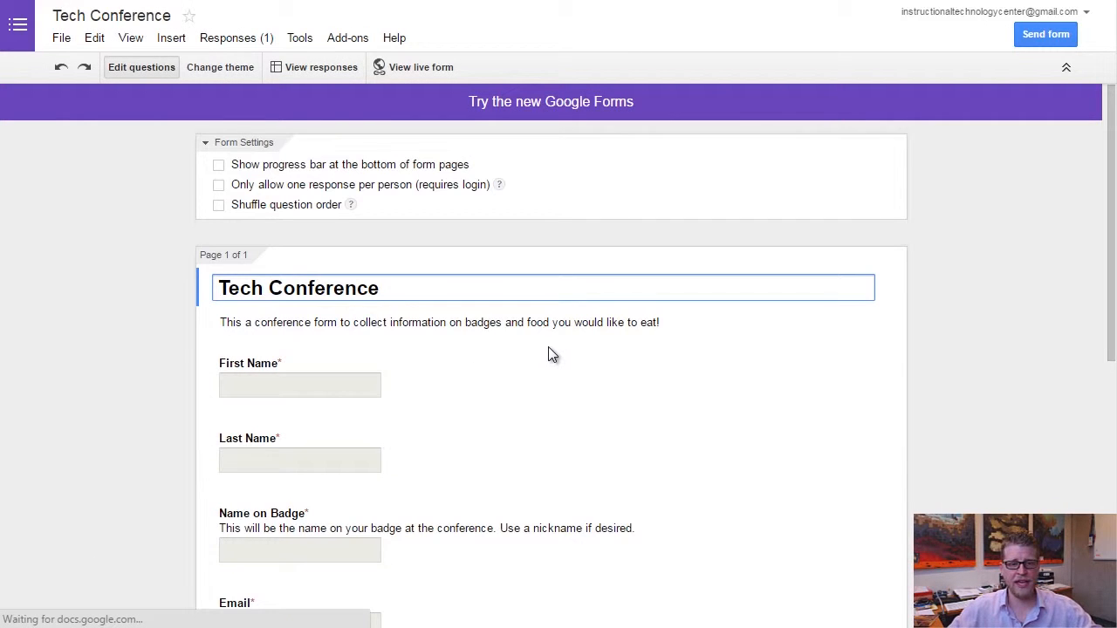
scroll(550, 354, down, 3)
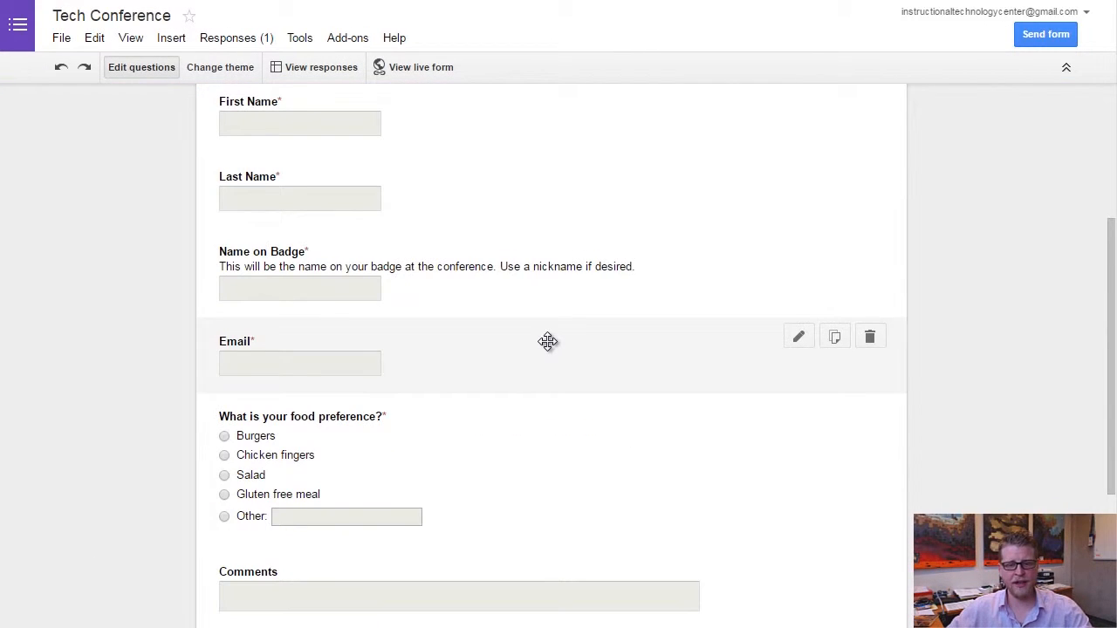
scroll(548, 342, up, 3)
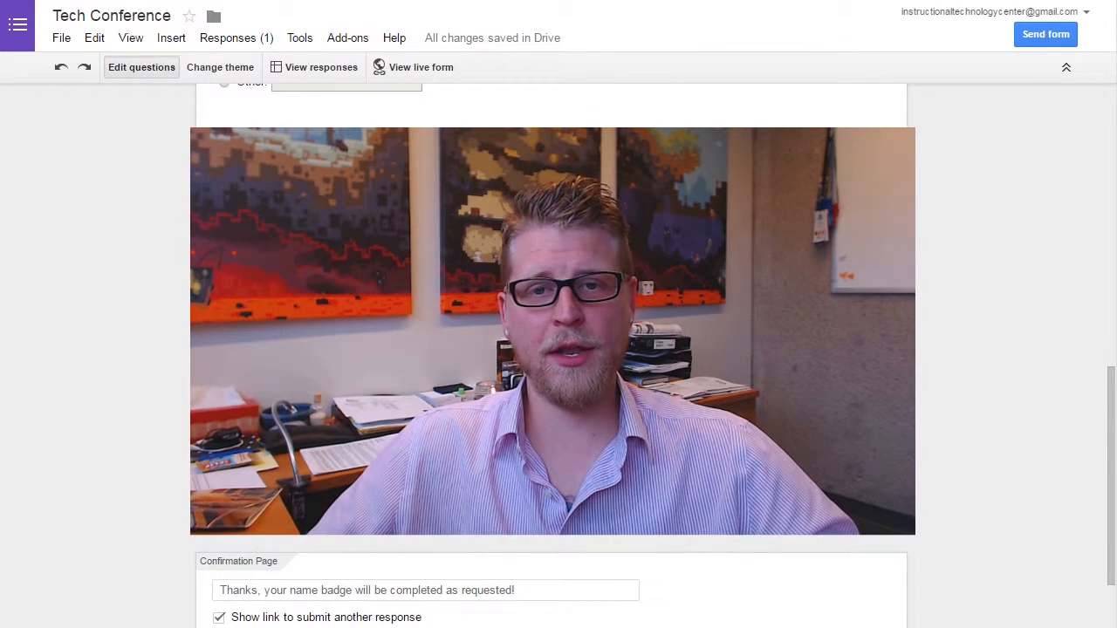
click(240, 468)
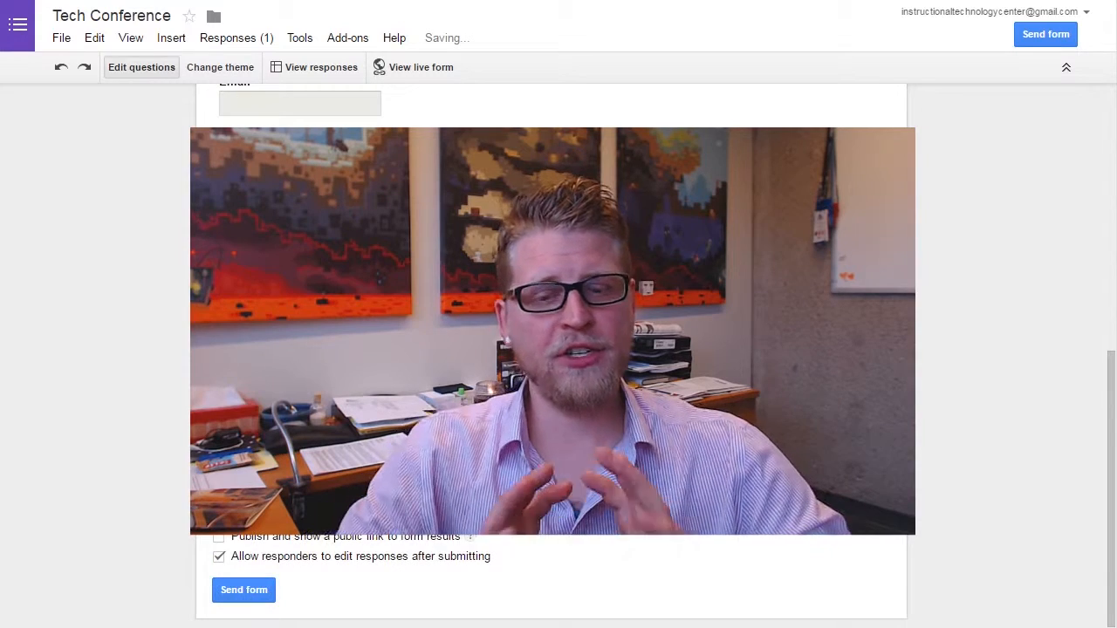